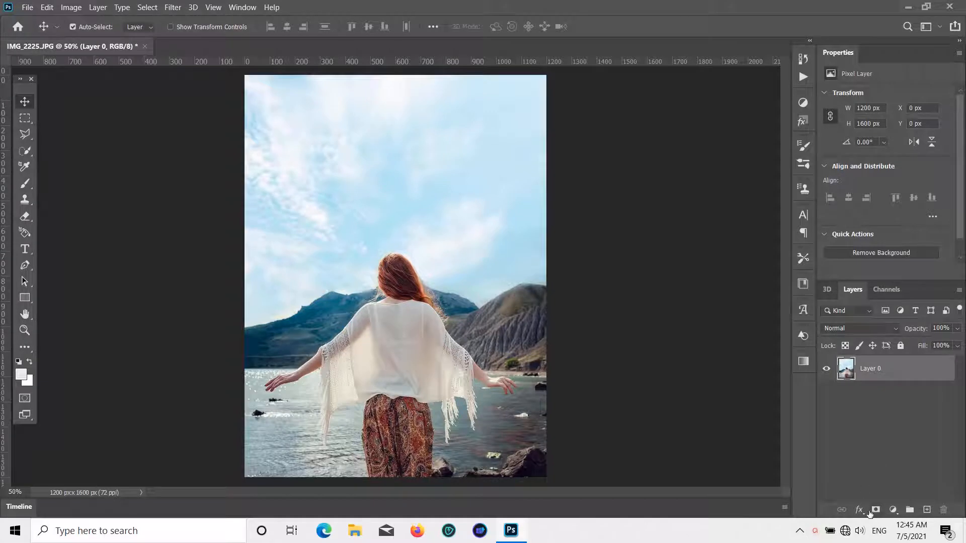
- Add a Brightness/Contrast adjustment layer over the photo with brightness -144 and contrast 100
{"action": "left_click", "coordinate": [893, 510]}
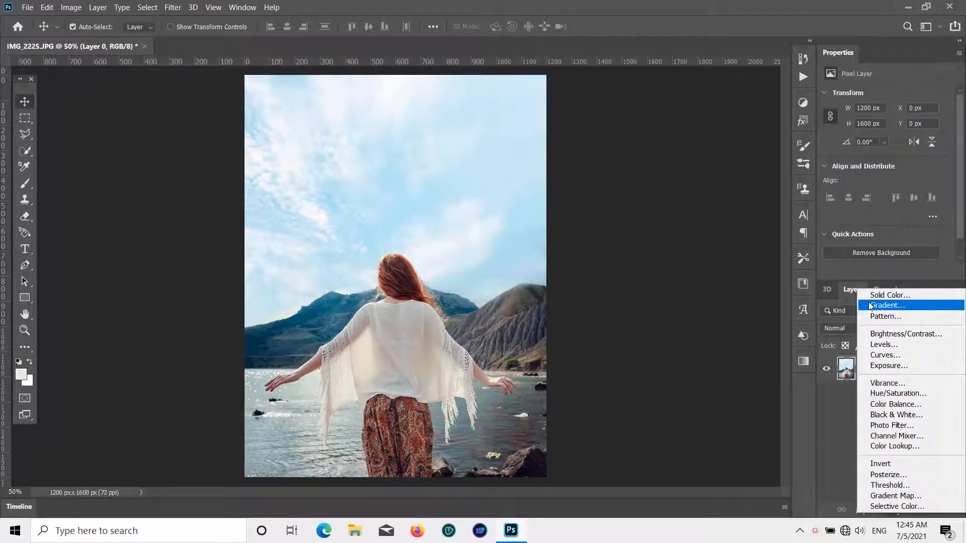
{"action": "left_click", "coordinate": [875, 335]}
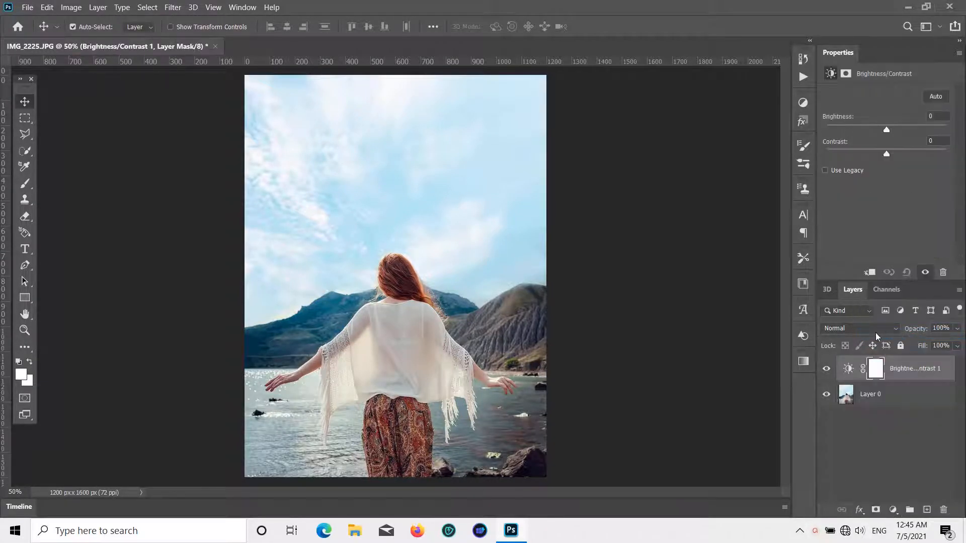
{"action": "left_click_drag", "start_coordinate": [886, 129], "coordinate": [829, 129]}
{"action": "left_click_drag", "start_coordinate": [884, 152], "coordinate": [951, 162]}
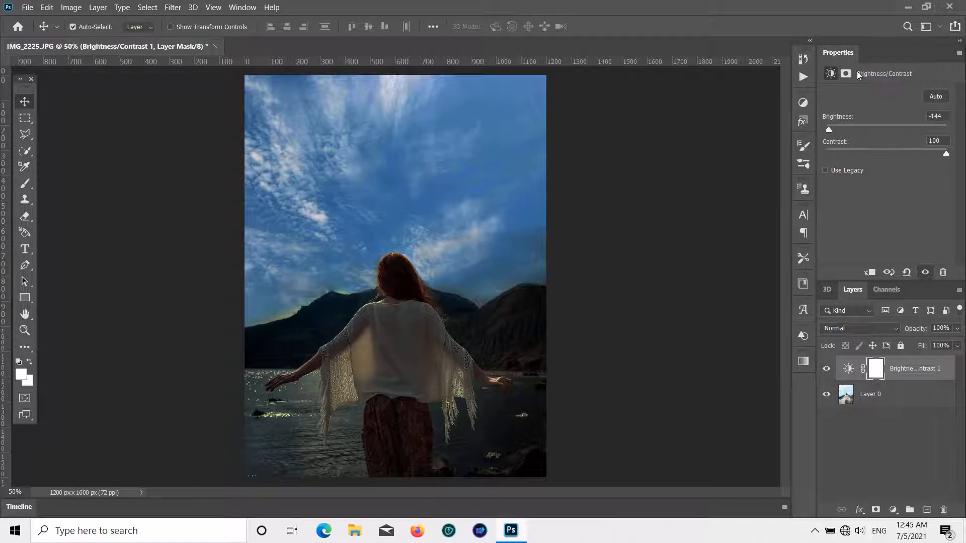
{"action": "left_click", "coordinate": [212, 115]}
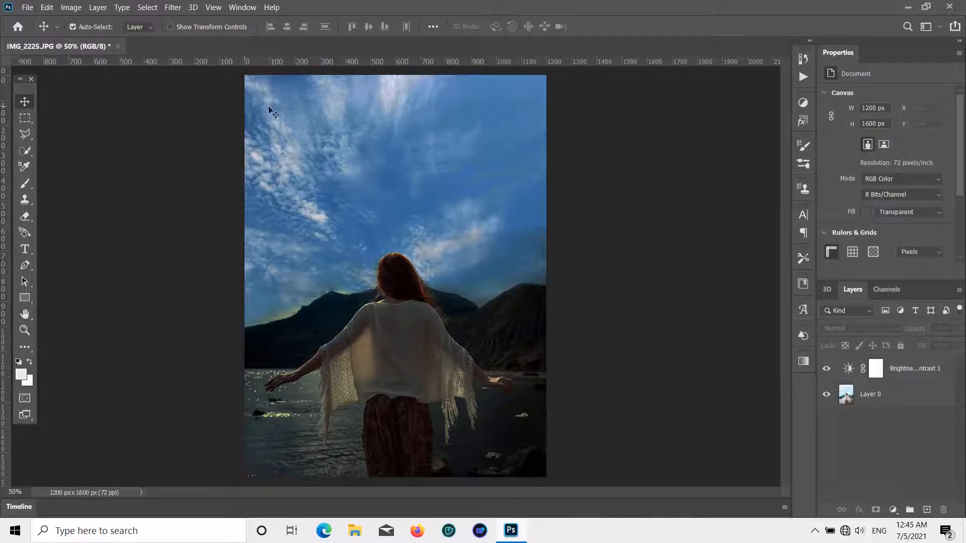
- Open the kisspng full-moon image from the Desktop, copy the moon into the IMG_2225 photo as a layer, and close the moon file
{"action": "left_click", "coordinate": [30, 7]}
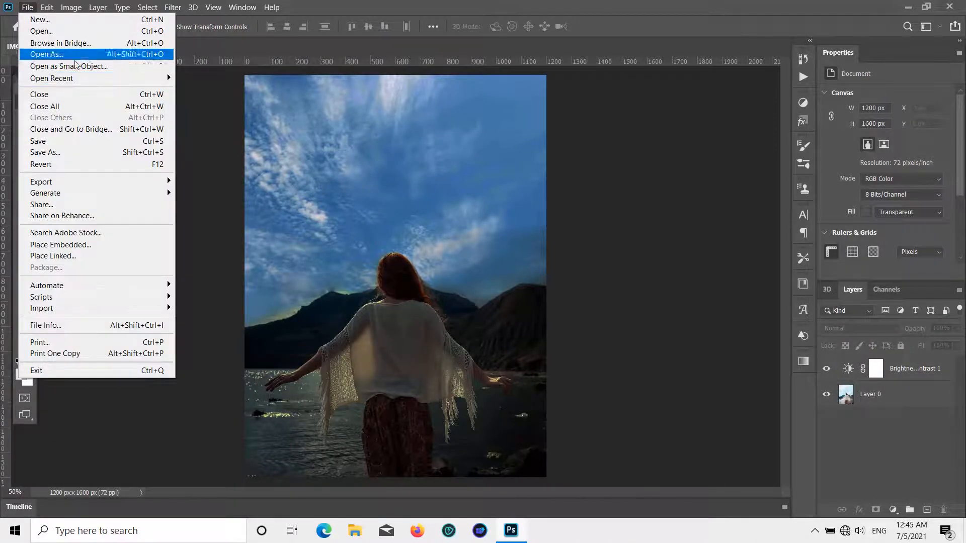
{"action": "left_click", "coordinate": [75, 37]}
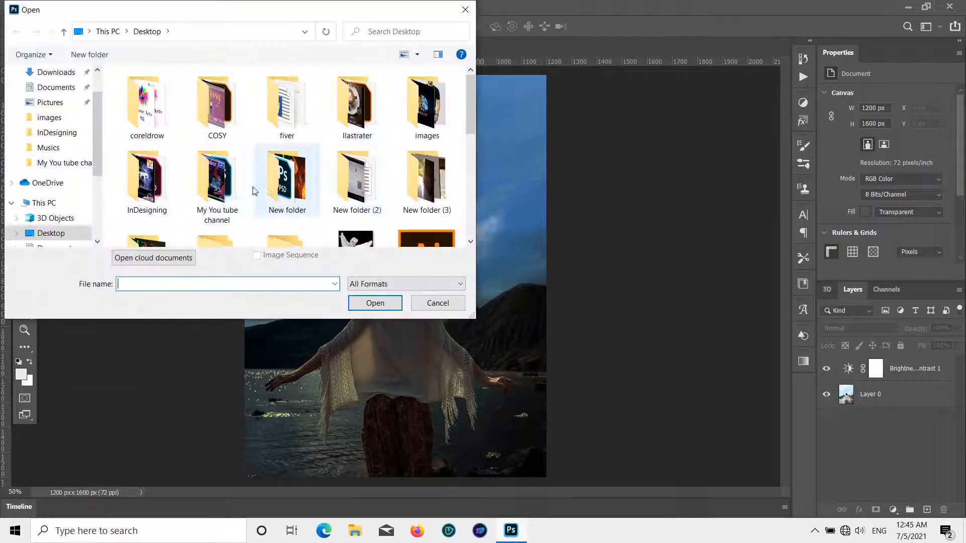
{"action": "scroll", "coordinate": [280, 196], "scroll_direction": "down", "scroll_amount": 1}
{"action": "scroll", "coordinate": [334, 198], "scroll_direction": "down", "scroll_amount": 2}
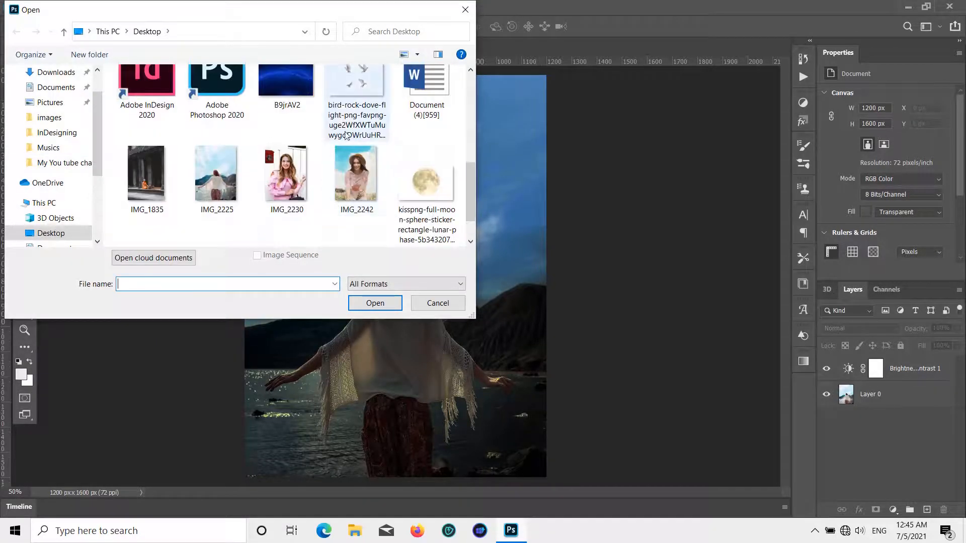
{"action": "scroll", "coordinate": [367, 149], "scroll_direction": "down", "scroll_amount": 1}
{"action": "double_click", "coordinate": [433, 98]}
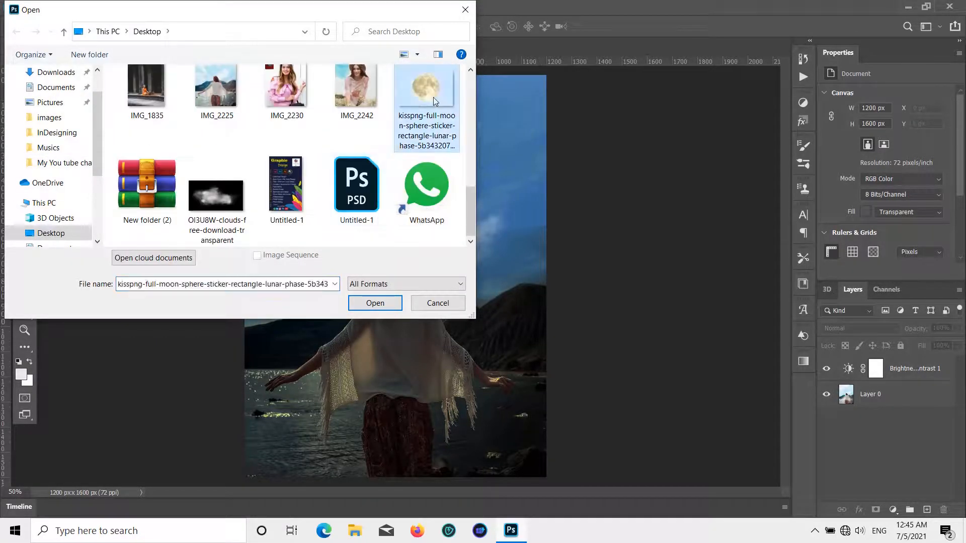
{"action": "left_click_drag", "start_coordinate": [423, 239], "coordinate": [354, 159]}
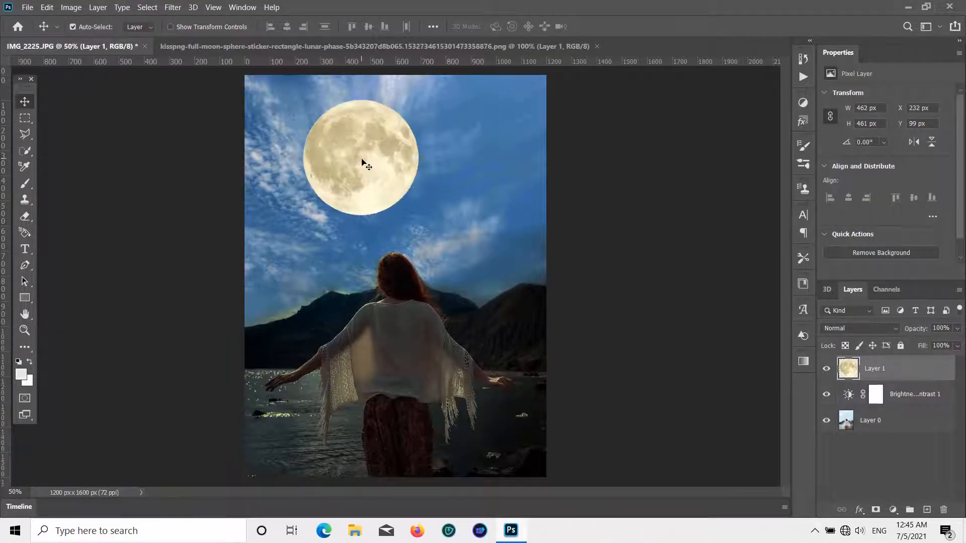
{"action": "left_click", "coordinate": [597, 47]}
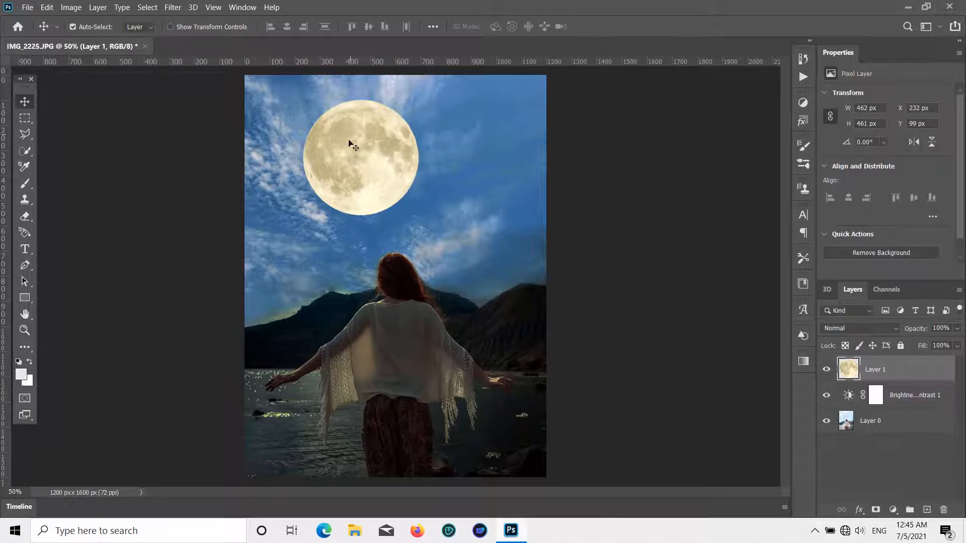
- Move the moon to the upper right corner of the sky, at about X 716 px, Y 0 px
{"action": "key", "text": "ctrl+t"}
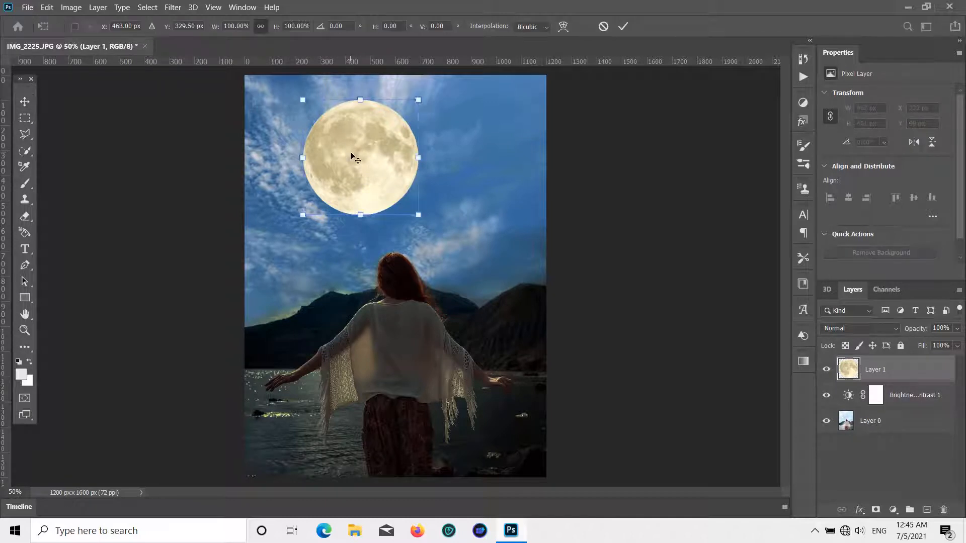
{"action": "left_click_drag", "start_coordinate": [351, 156], "coordinate": [473, 135]}
{"action": "key", "text": "Return"}
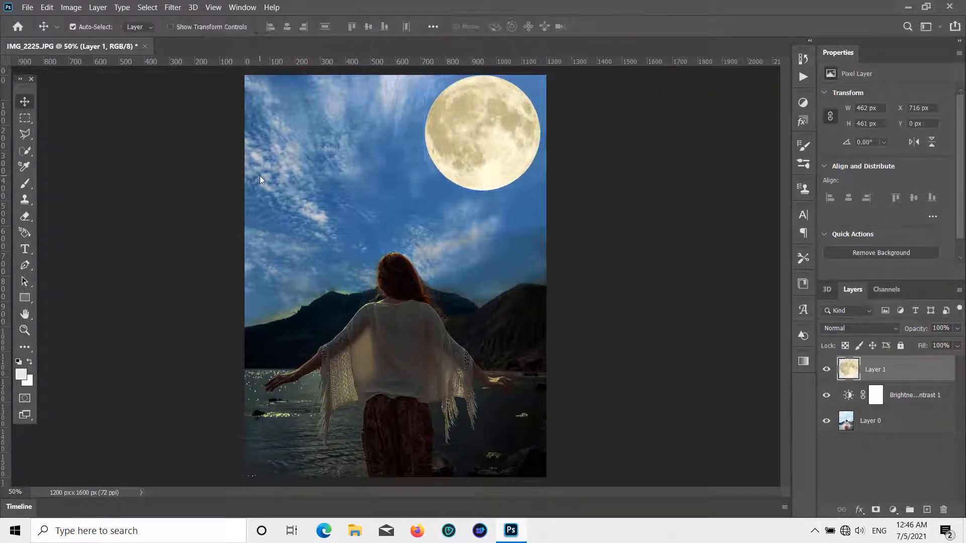
- Add a second Brightness/Contrast adjustment layer directly above Layer 0 with brightness -26
{"action": "left_click", "coordinate": [900, 401]}
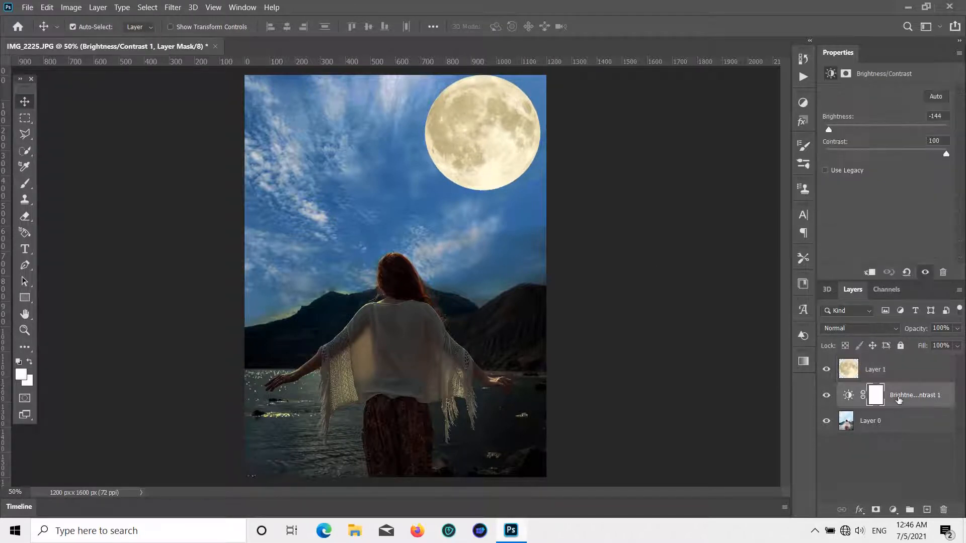
{"action": "left_click", "coordinate": [909, 449]}
{"action": "left_click", "coordinate": [879, 423]}
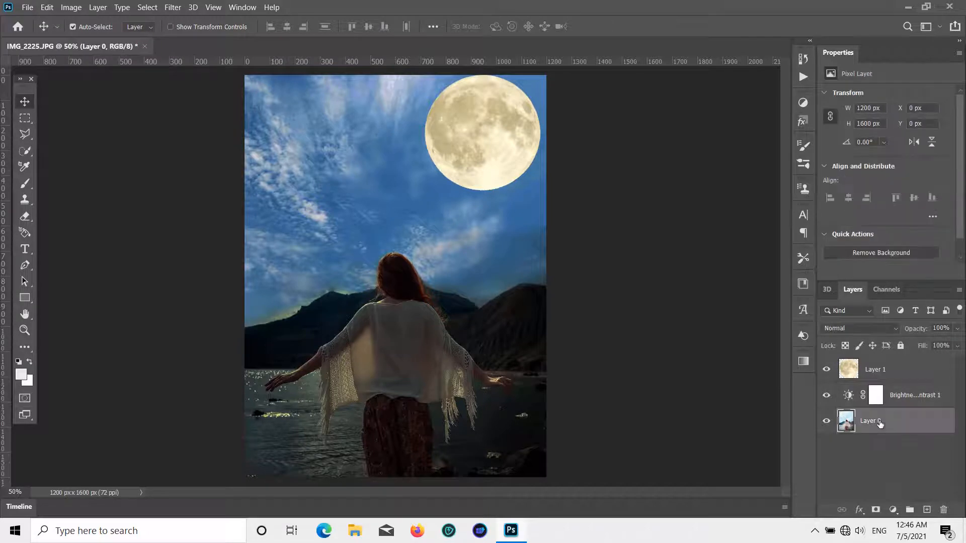
{"action": "left_click", "coordinate": [893, 508]}
{"action": "left_click", "coordinate": [891, 325]}
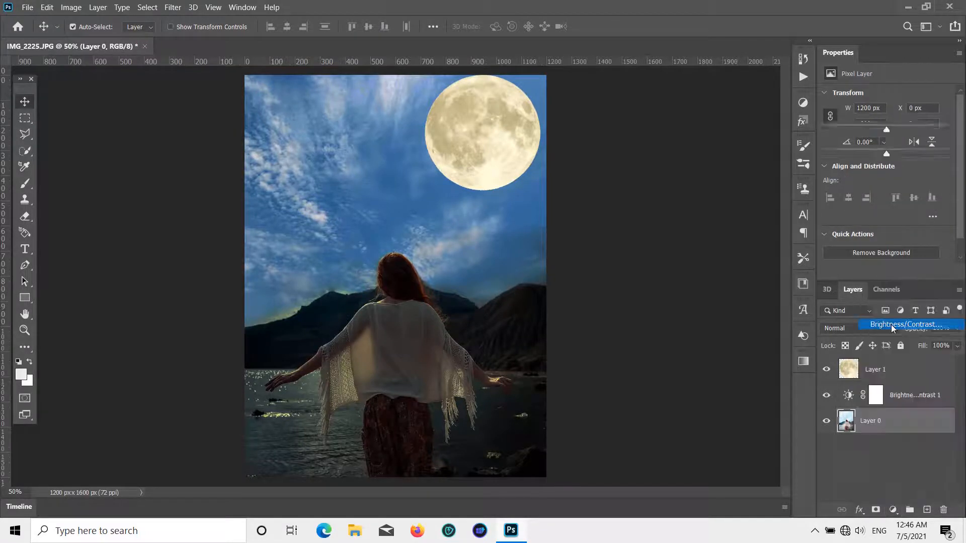
{"action": "left_click_drag", "start_coordinate": [884, 133], "coordinate": [876, 131]}
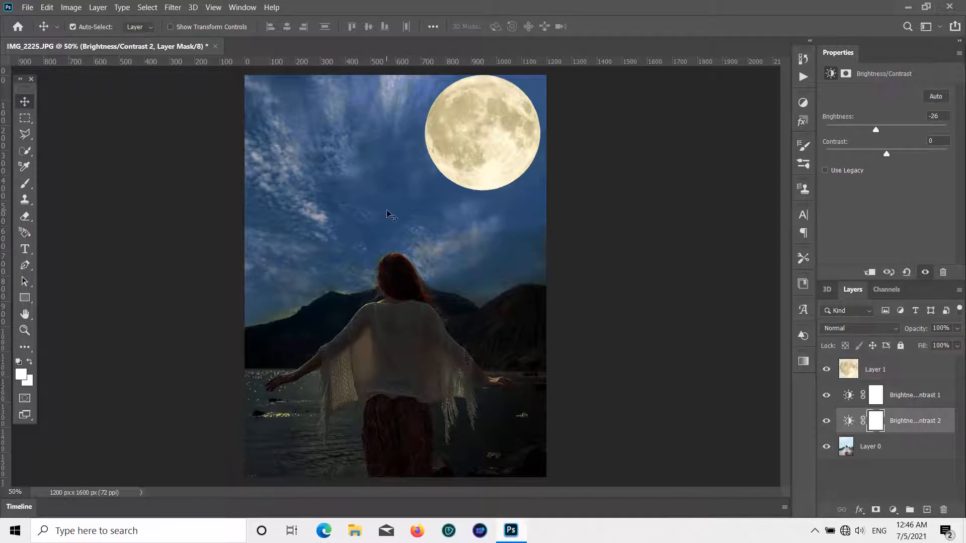
{"action": "left_click", "coordinate": [96, 153]}
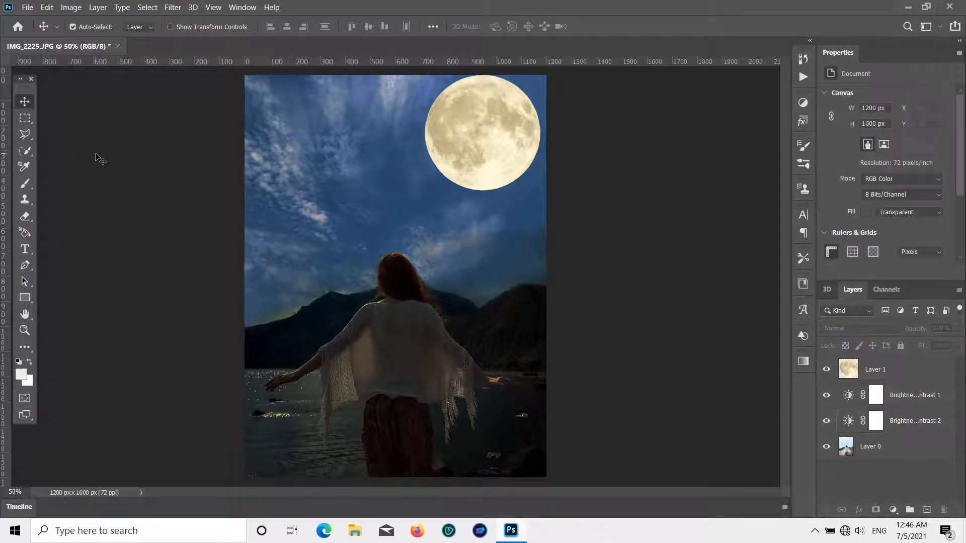
- Apply a white Outer Glow to the moon layer in Screen mode with 77% opacity and a size of 120 px
{"action": "left_click", "coordinate": [493, 141]}
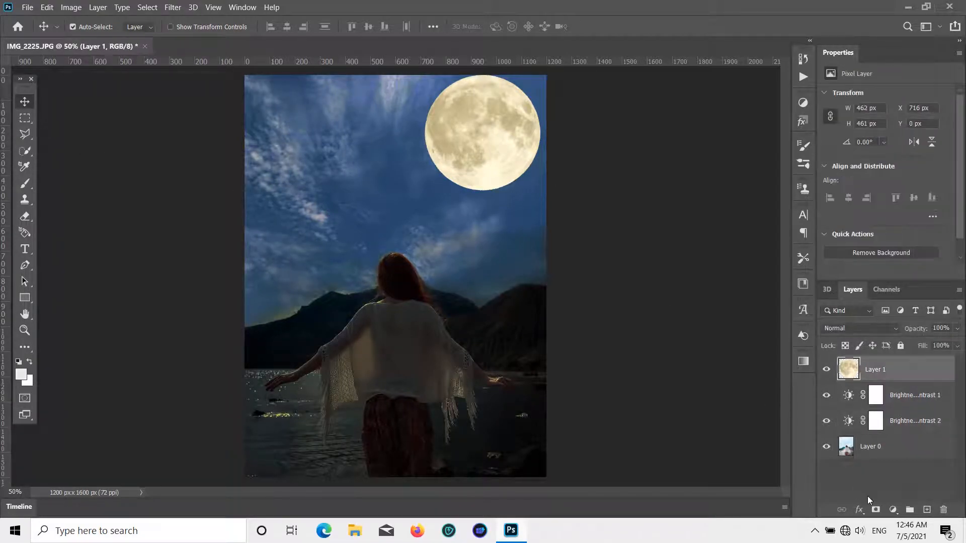
{"action": "left_click", "coordinate": [875, 510]}
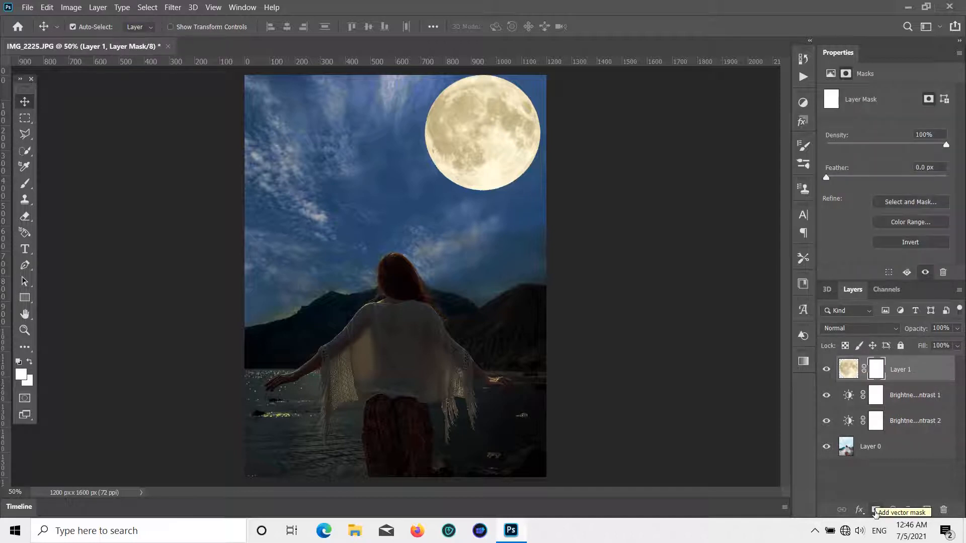
{"action": "key", "text": "ctrl+z"}
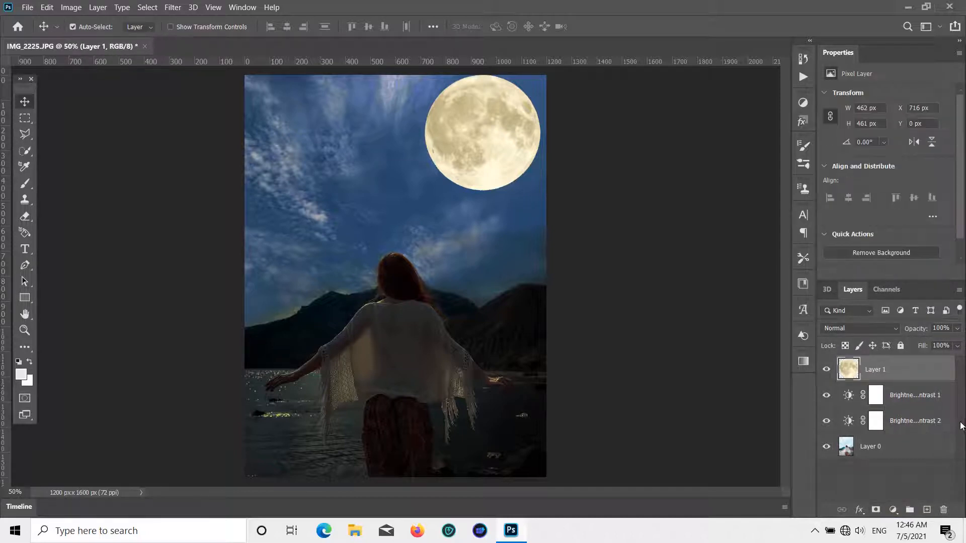
{"action": "left_click", "coordinate": [857, 511]}
{"action": "left_click", "coordinate": [879, 497]}
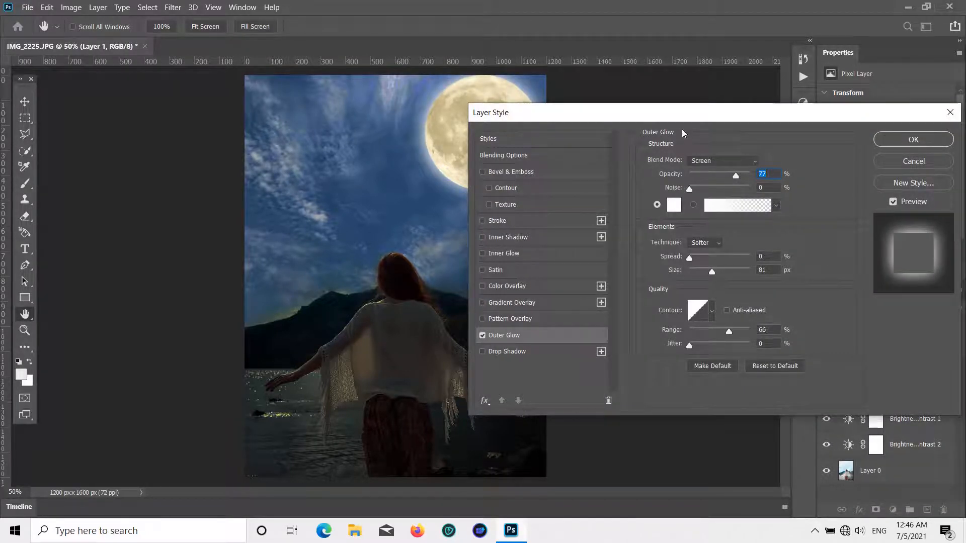
{"action": "left_click", "coordinate": [674, 205]}
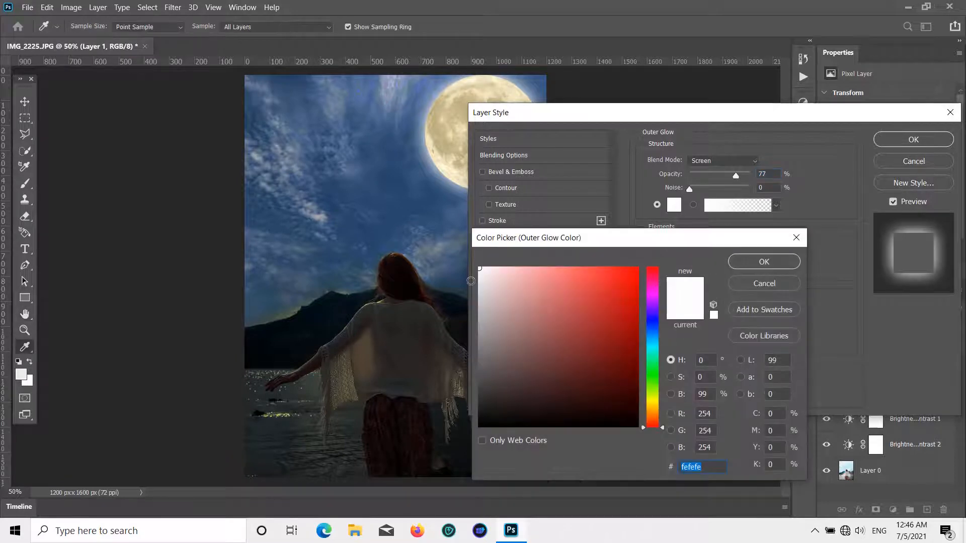
{"action": "left_click", "coordinate": [750, 262]}
{"action": "left_click_drag", "start_coordinate": [711, 119], "coordinate": [668, 226]}
{"action": "left_click_drag", "start_coordinate": [668, 382], "coordinate": [678, 381]}
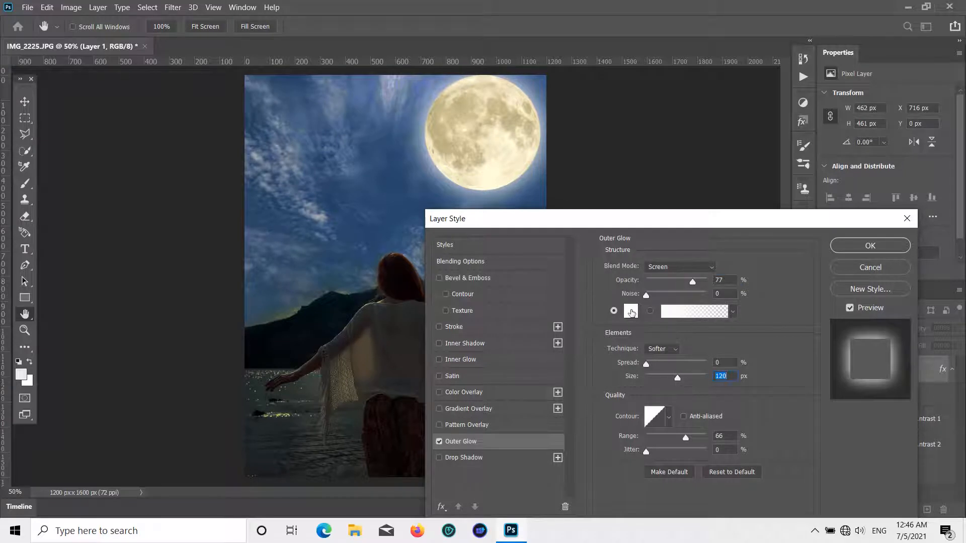
- Try a yellow colour for the moon's outer glow and set it back to white
{"action": "left_click", "coordinate": [631, 312]}
{"action": "left_click", "coordinate": [652, 393]}
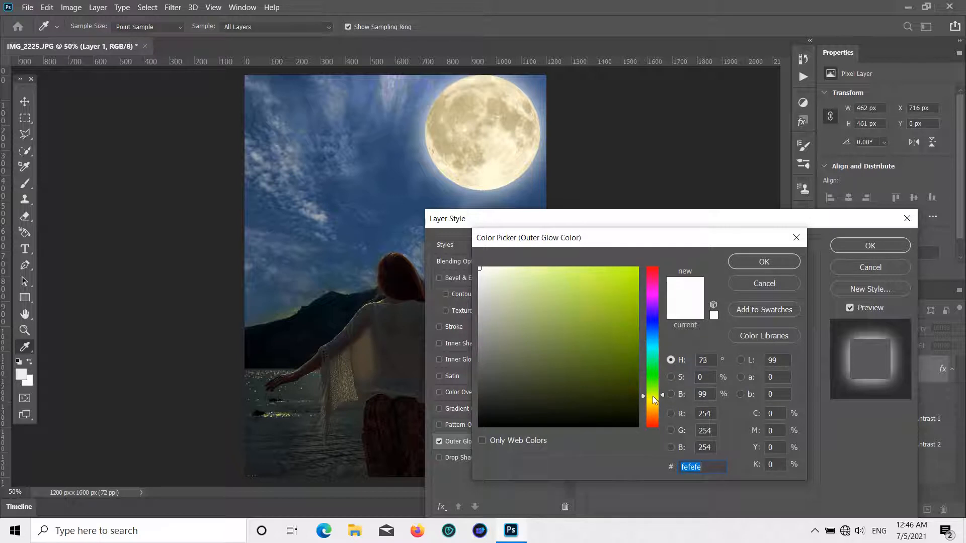
{"action": "left_click", "coordinate": [652, 401]}
{"action": "left_click", "coordinate": [617, 280]}
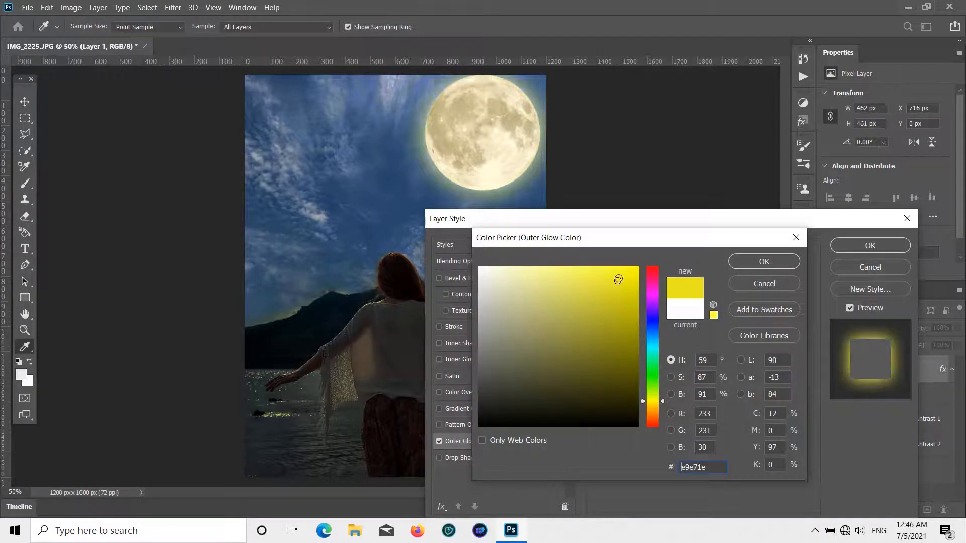
{"action": "left_click_drag", "start_coordinate": [618, 279], "coordinate": [479, 267]}
{"action": "left_click", "coordinate": [749, 262]}
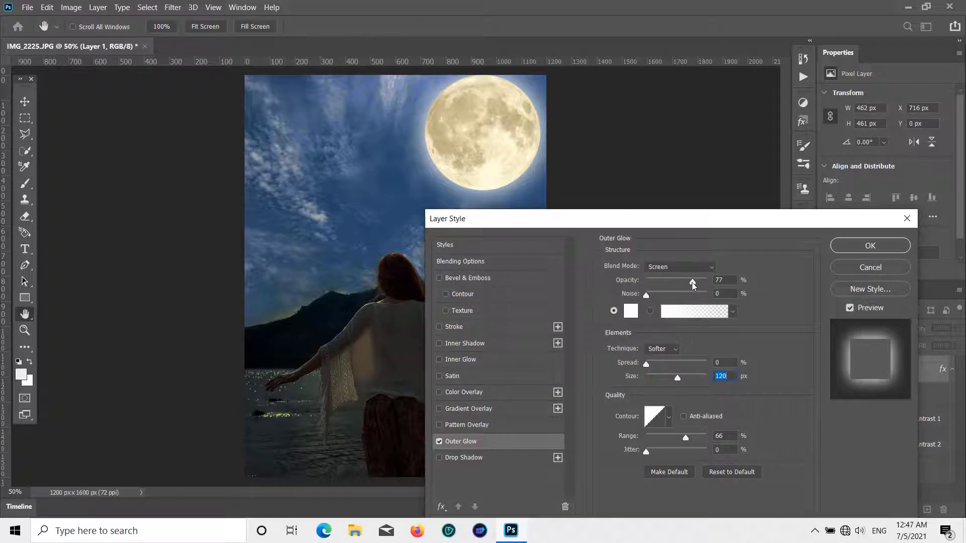
- Enlarge the moon's outer glow slightly and apply the layer style
{"action": "mouse_move", "coordinate": [677, 383]}
{"action": "left_mouse_down"}
{"action": "mouse_move", "coordinate": [692, 382]}
{"action": "mouse_move", "coordinate": [684, 383]}
{"action": "left_mouse_up"}
{"action": "left_click", "coordinate": [867, 247]}
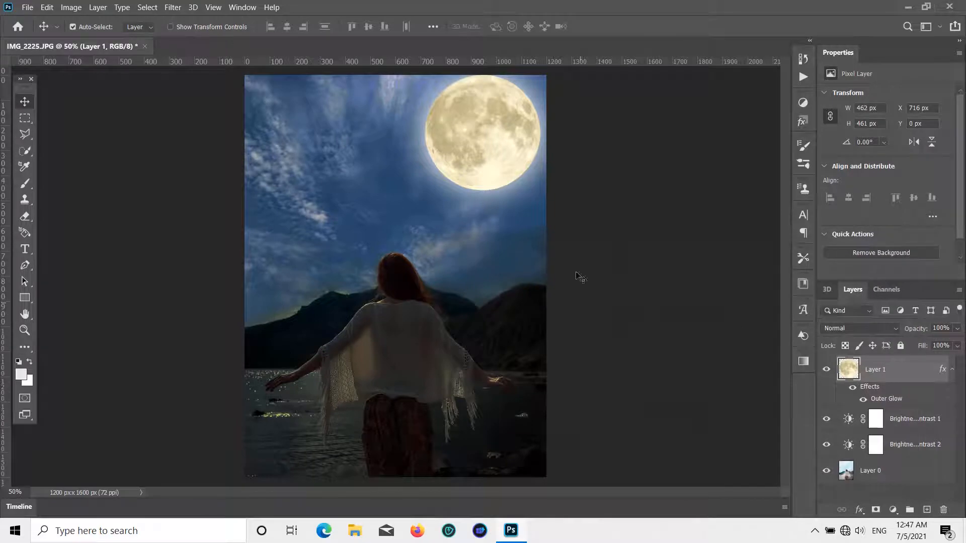
- Open the bird-rock-dove-flight image from the Desktop, copy the doves into the IMG_2225 photo as a layer, and close the dove file
{"action": "left_click", "coordinate": [27, 7]}
{"action": "left_click", "coordinate": [42, 29]}
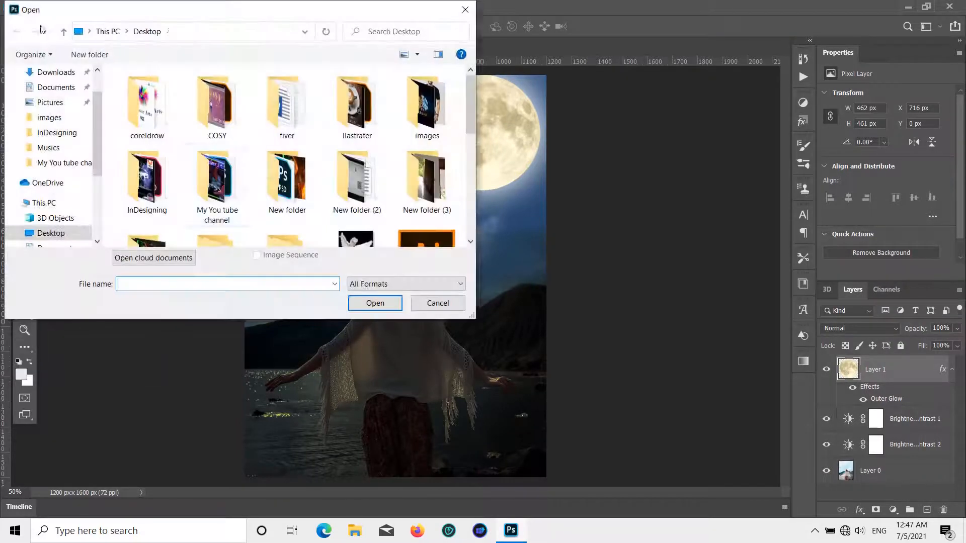
{"action": "scroll", "coordinate": [243, 200], "scroll_direction": "down", "scroll_amount": 6}
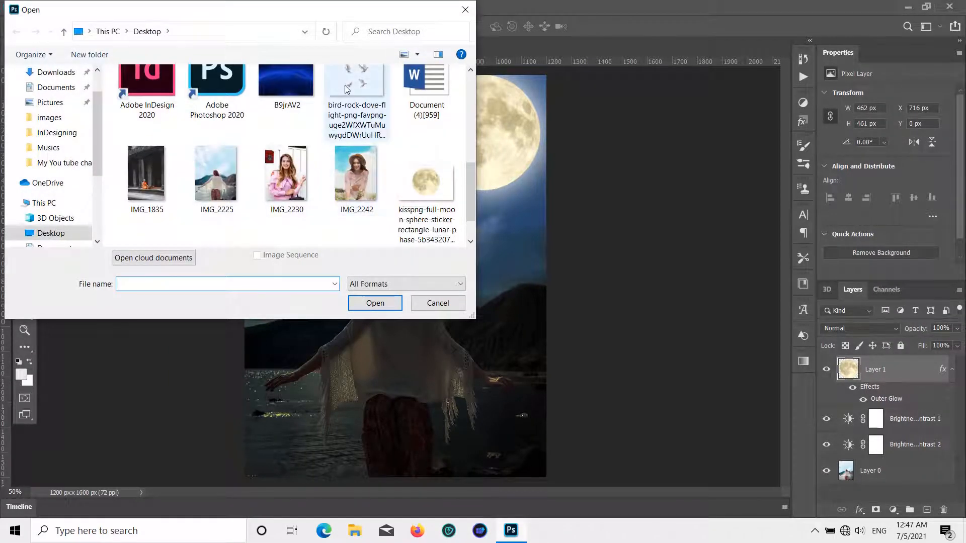
{"action": "double_click", "coordinate": [346, 88]}
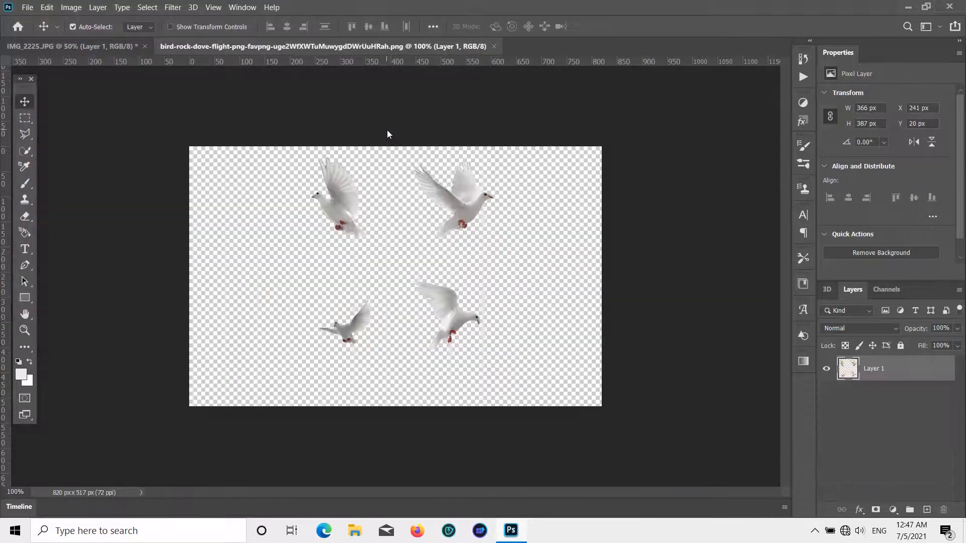
{"action": "left_click_drag", "start_coordinate": [352, 217], "coordinate": [281, 168]}
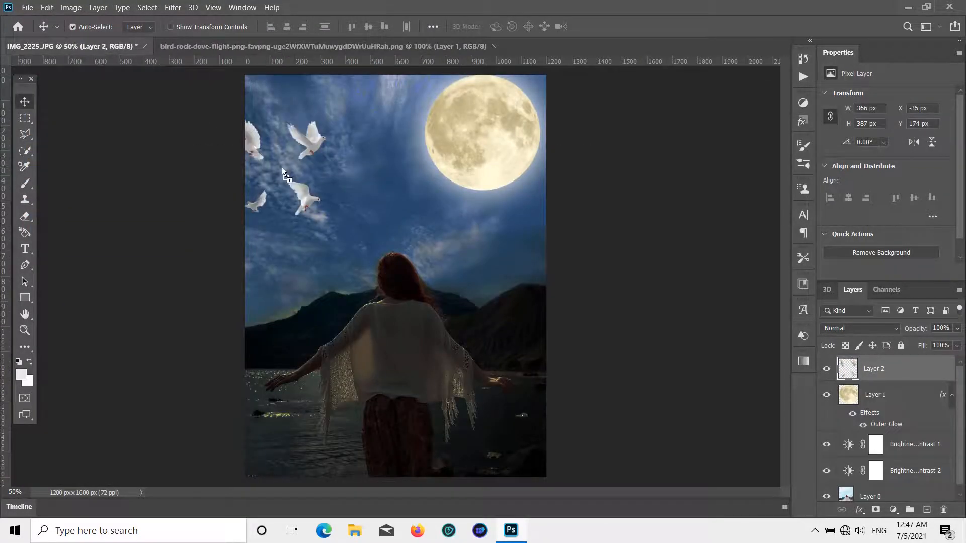
{"action": "left_click", "coordinate": [494, 46]}
- Enlarge and rotate the dove group to about 494 × 498 px and place it beside the woman's head at X 0 px, Y 530 px
{"action": "left_click_drag", "start_coordinate": [312, 147], "coordinate": [363, 123]}
{"action": "key", "text": "ctrl+t"}
{"action": "left_click_drag", "start_coordinate": [354, 247], "coordinate": [347, 311]}
{"action": "left_click", "coordinate": [22, 104]}
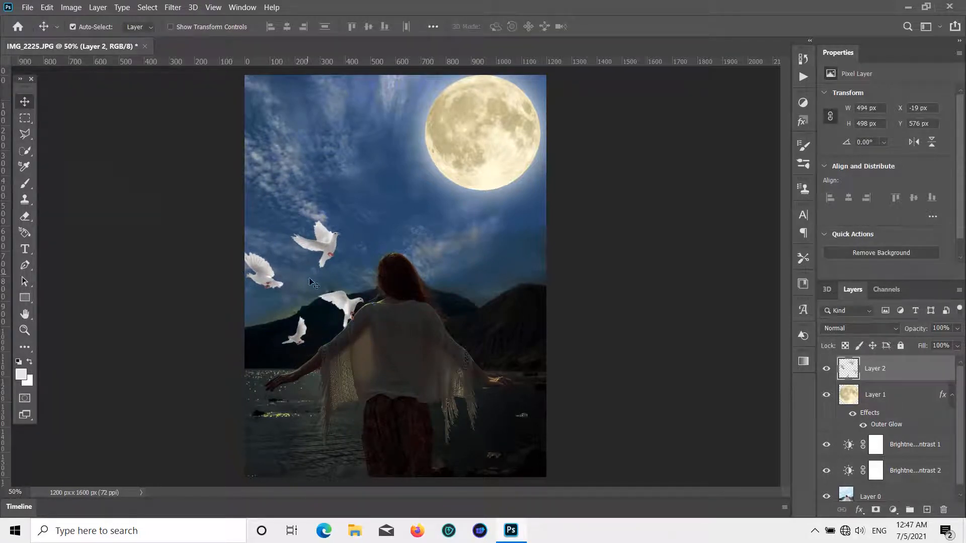
{"action": "left_click_drag", "start_coordinate": [346, 307], "coordinate": [332, 240]}
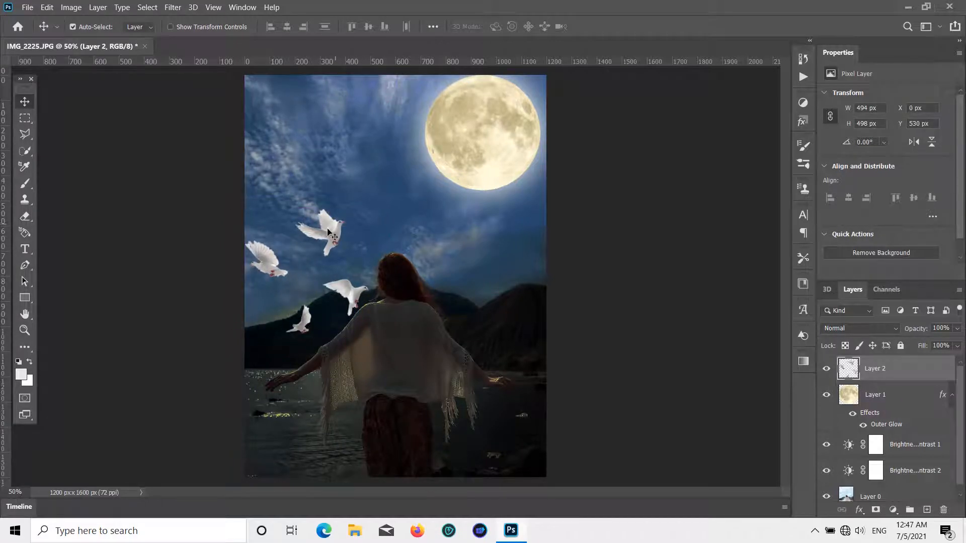
- Duplicate the dove group, flip the copy horizontally and place it above the original at about X 173 px, Y 32 px
{"action": "left_click_drag", "start_coordinate": [334, 238], "coordinate": [417, 236]}
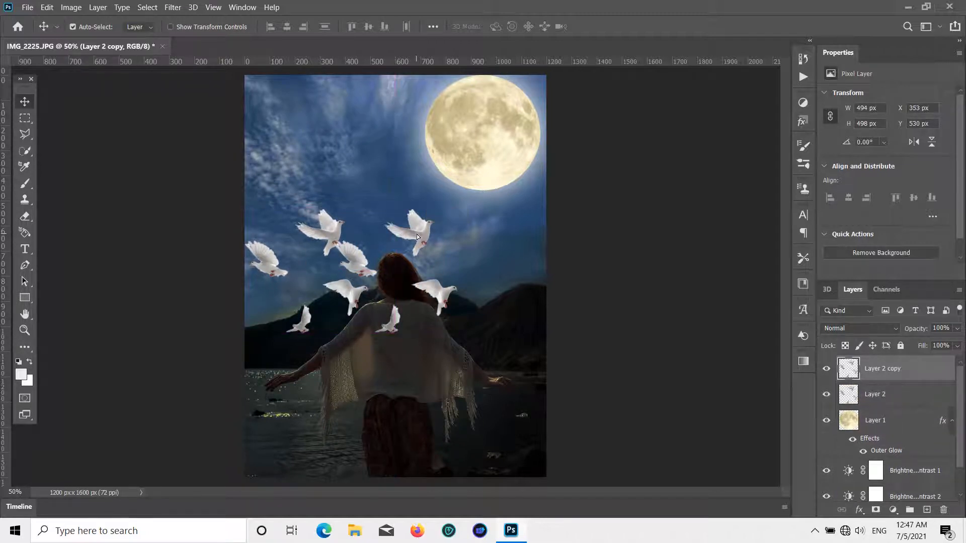
{"action": "key", "text": "ctrl+t"}
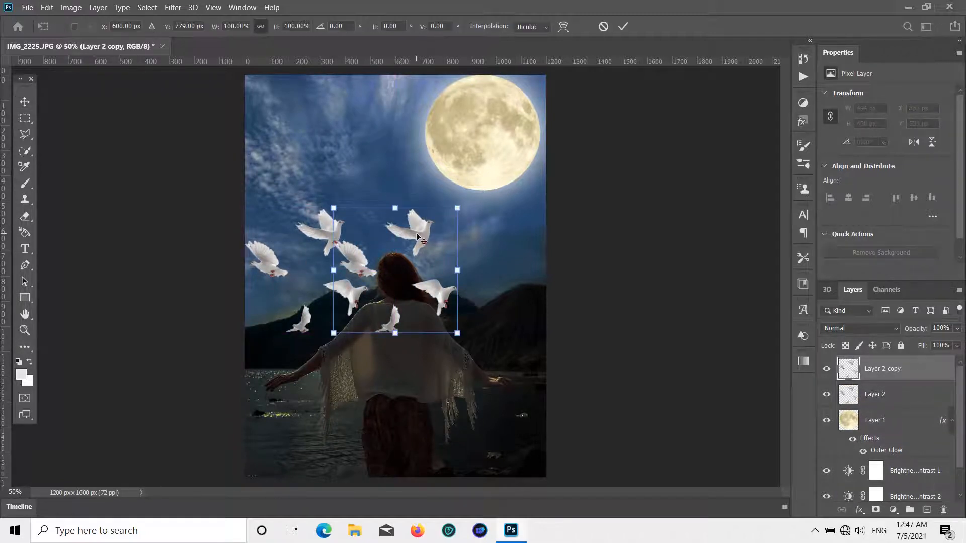
{"action": "right_click", "coordinate": [416, 232]}
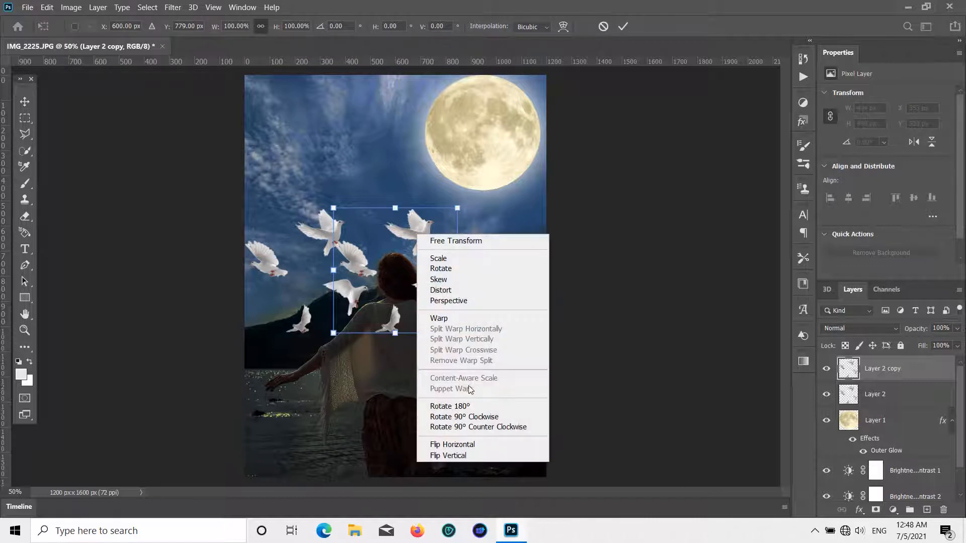
{"action": "left_click", "coordinate": [462, 444]}
{"action": "left_click_drag", "start_coordinate": [436, 259], "coordinate": [391, 130]}
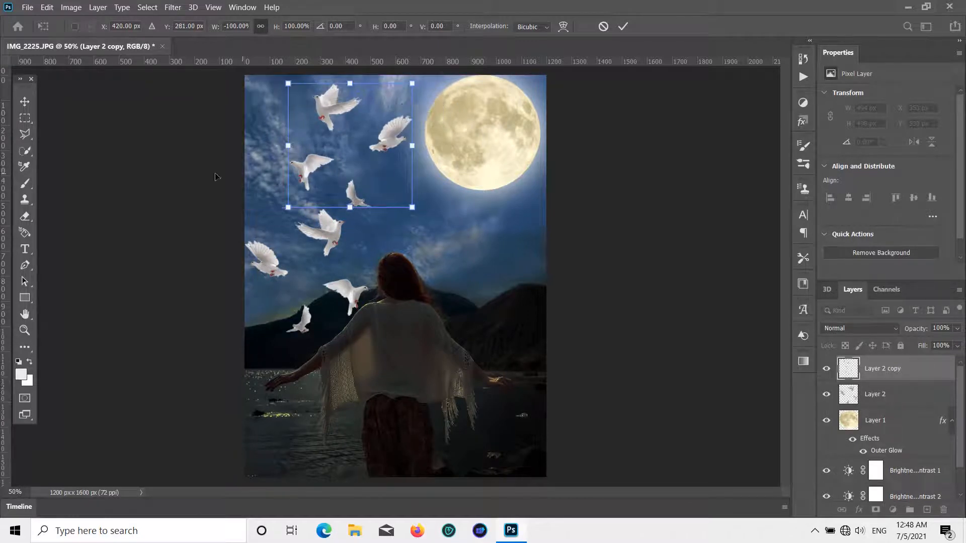
{"action": "left_click", "coordinate": [25, 101]}
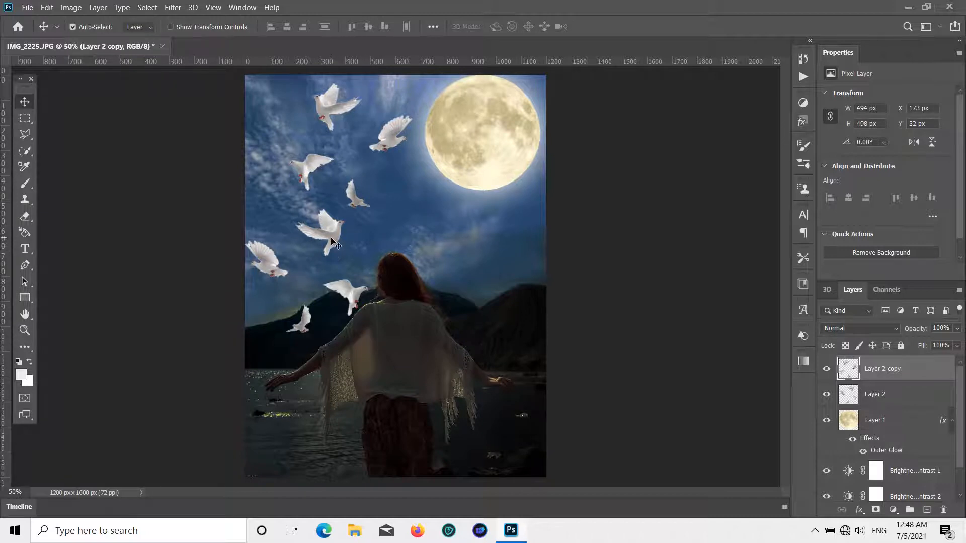
- Add a white outer glow with a size of 29 px to the upper dove group
{"action": "left_click", "coordinate": [890, 393], "text": "shift"}
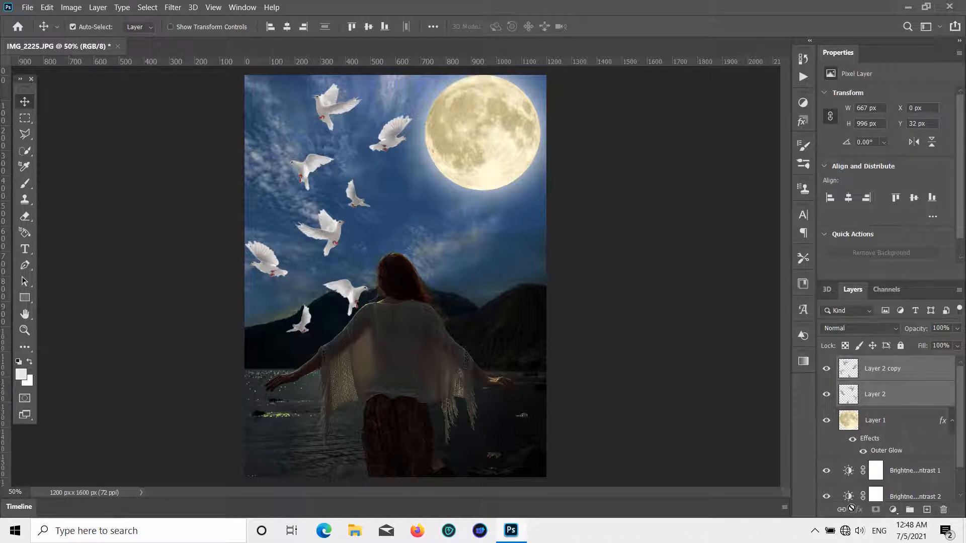
{"action": "left_click", "coordinate": [758, 381]}
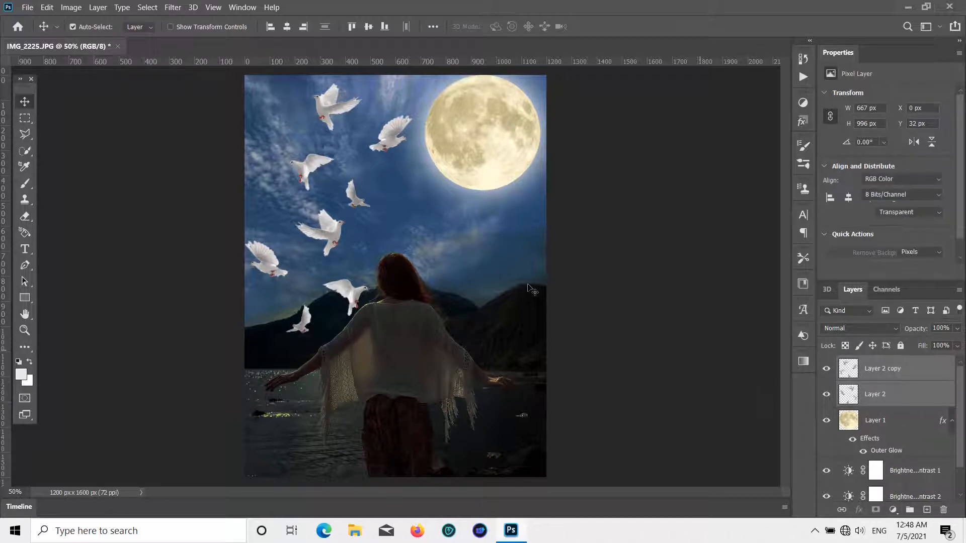
{"action": "left_click", "coordinate": [861, 372]}
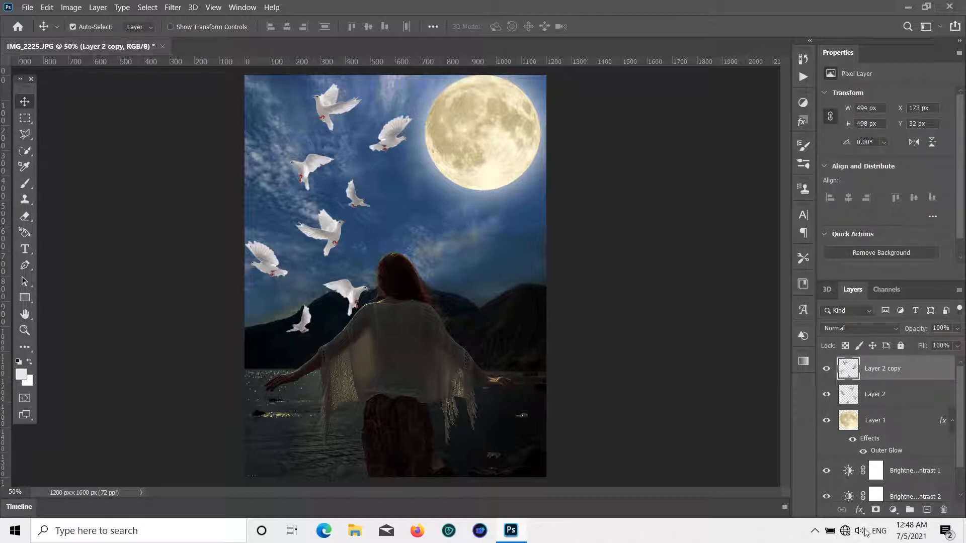
{"action": "left_click", "coordinate": [859, 510]}
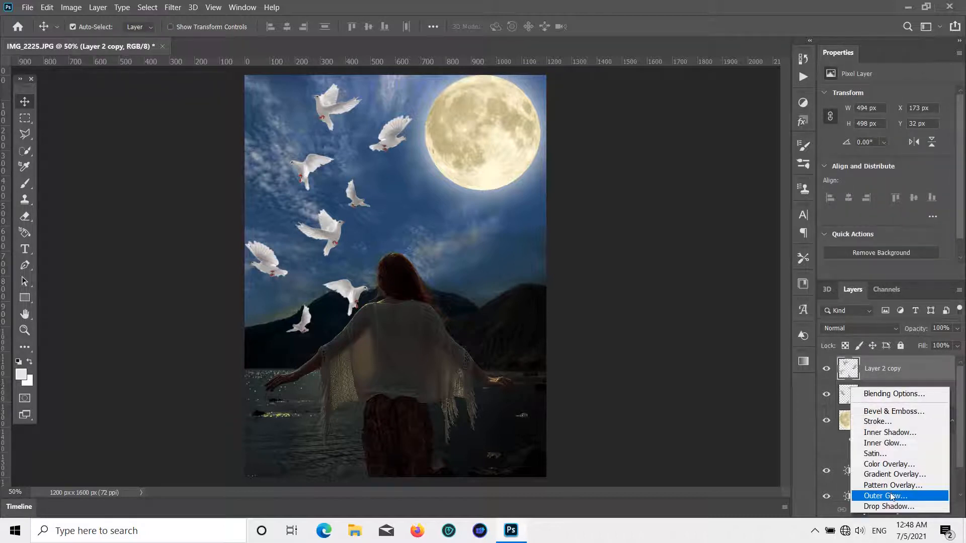
{"action": "left_click", "coordinate": [889, 497]}
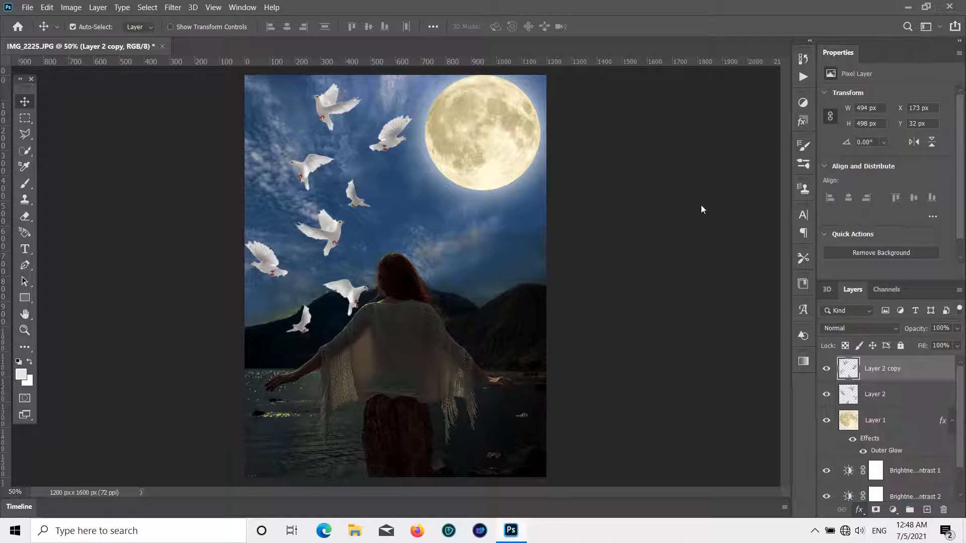
{"action": "key", "text": "h"}
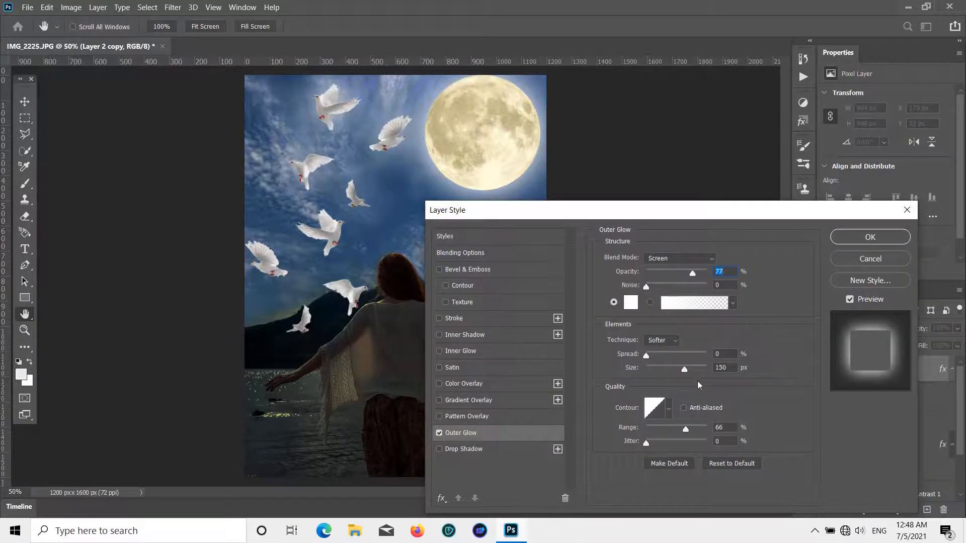
{"action": "left_click_drag", "start_coordinate": [684, 371], "coordinate": [656, 372]}
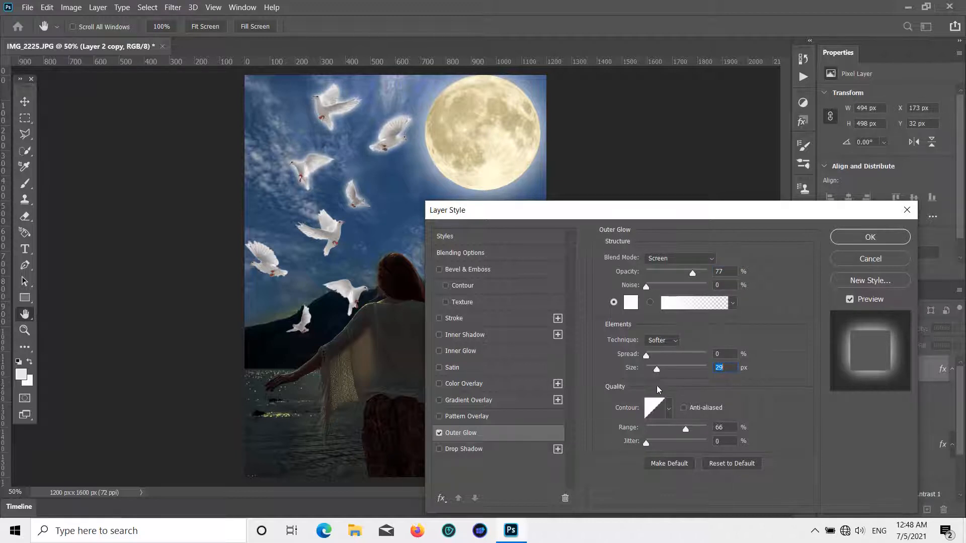
{"action": "left_click", "coordinate": [868, 238]}
- Add a white outer glow with a size of 40 px to the lower dove group
{"action": "left_click", "coordinate": [334, 243]}
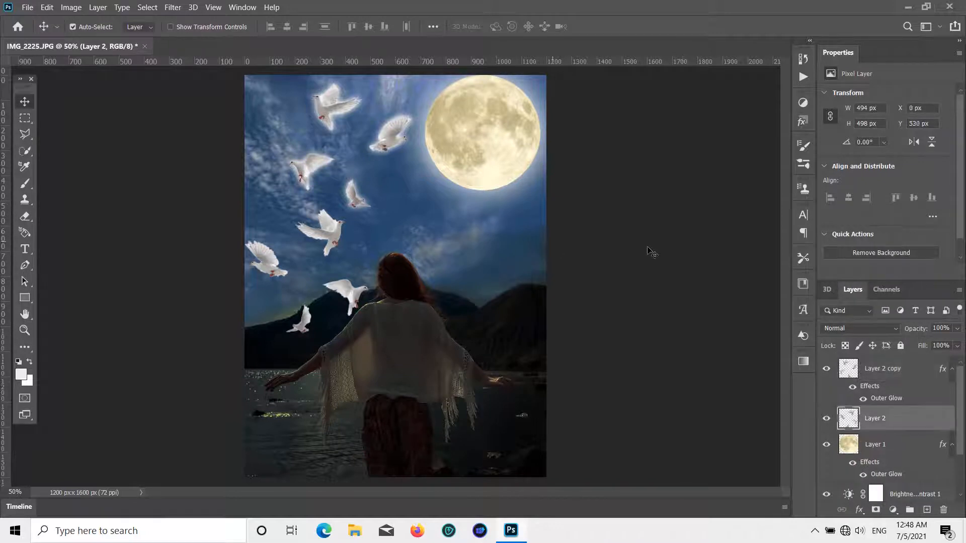
{"action": "left_click", "coordinate": [859, 510]}
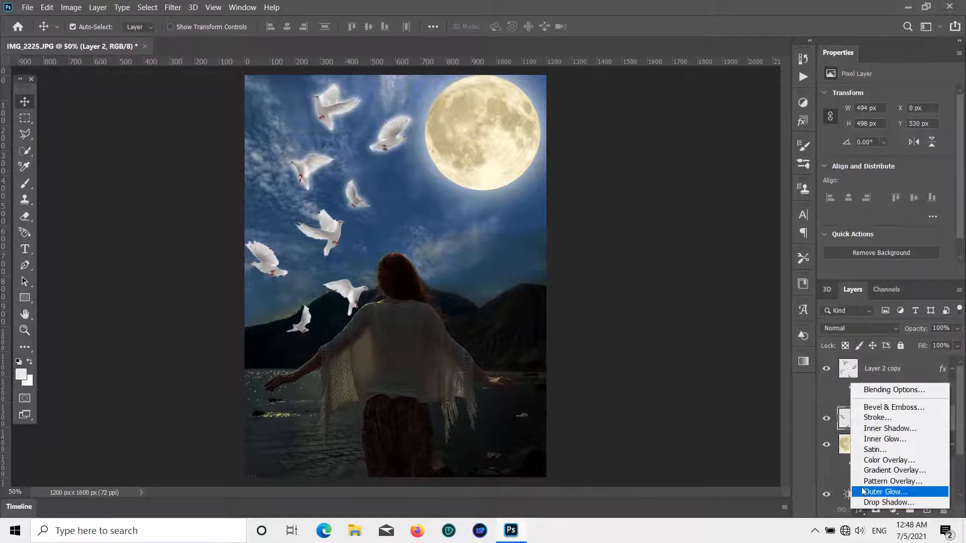
{"action": "left_click", "coordinate": [862, 491]}
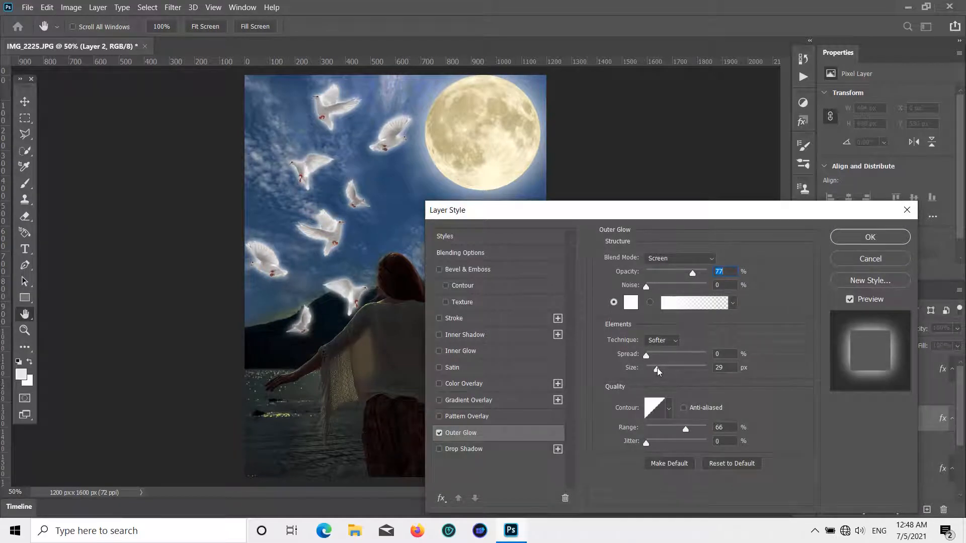
{"action": "left_click_drag", "start_coordinate": [657, 367], "coordinate": [659, 368]}
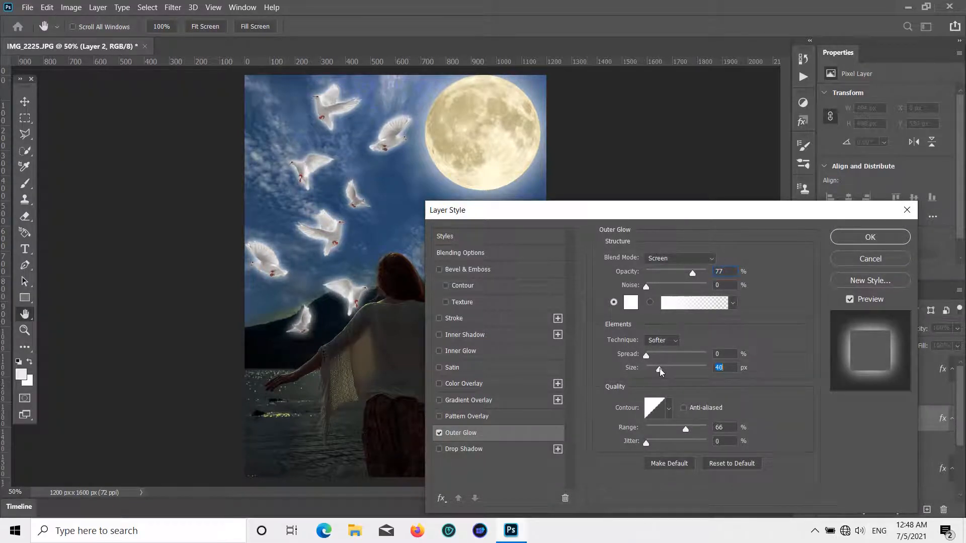
{"action": "left_click", "coordinate": [860, 238]}
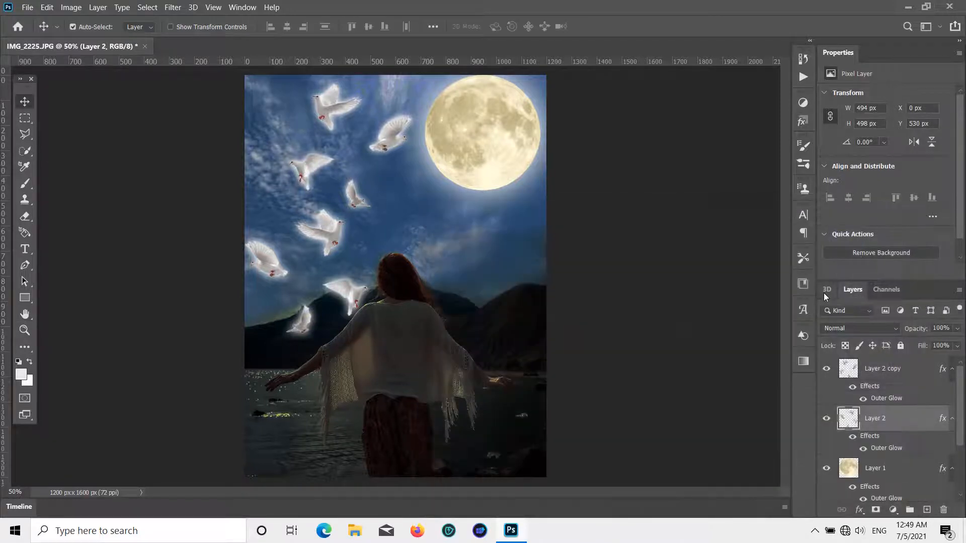
- Open 20201215_225248.jpg.png, copy the winged fairy into the IMG_2225 photo as a layer, and close the fairy file
{"action": "left_click", "coordinate": [27, 7]}
{"action": "left_click", "coordinate": [35, 29]}
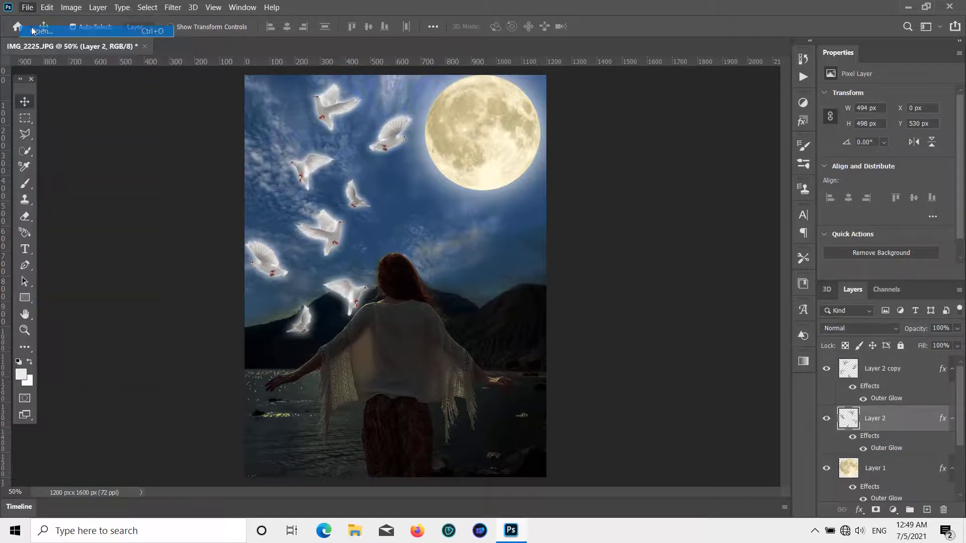
{"action": "scroll", "coordinate": [296, 107], "scroll_direction": "down", "scroll_amount": 1}
{"action": "double_click", "coordinate": [358, 95]}
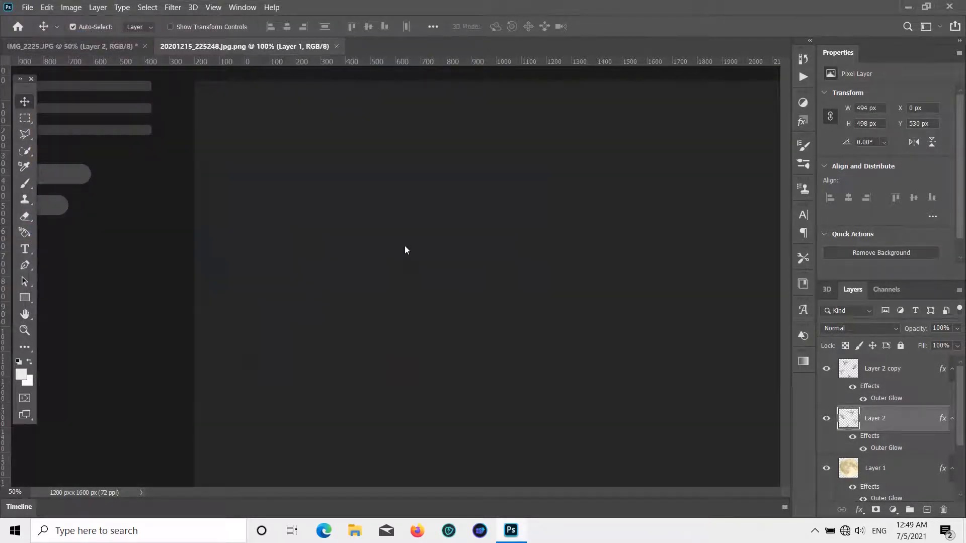
{"action": "left_click_drag", "start_coordinate": [371, 255], "coordinate": [408, 251]}
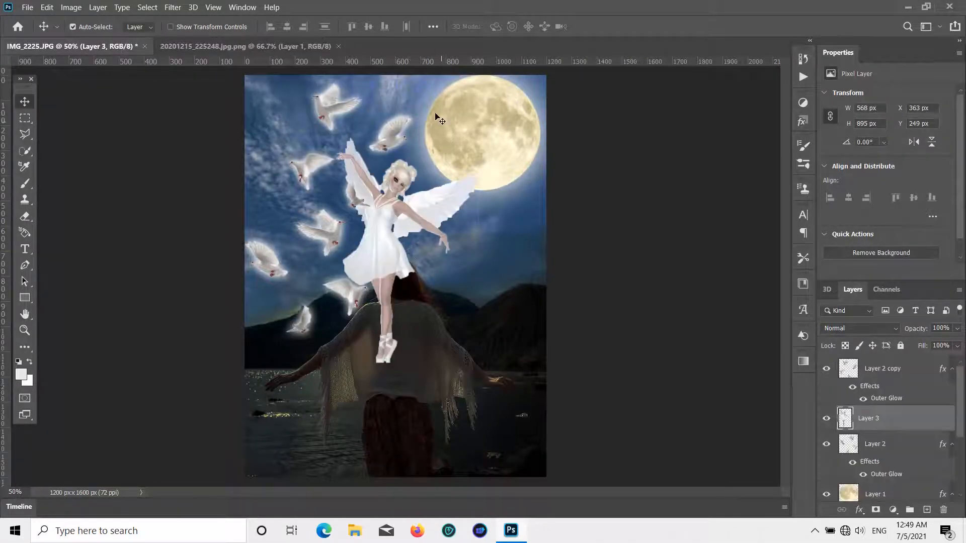
{"action": "left_click", "coordinate": [339, 45]}
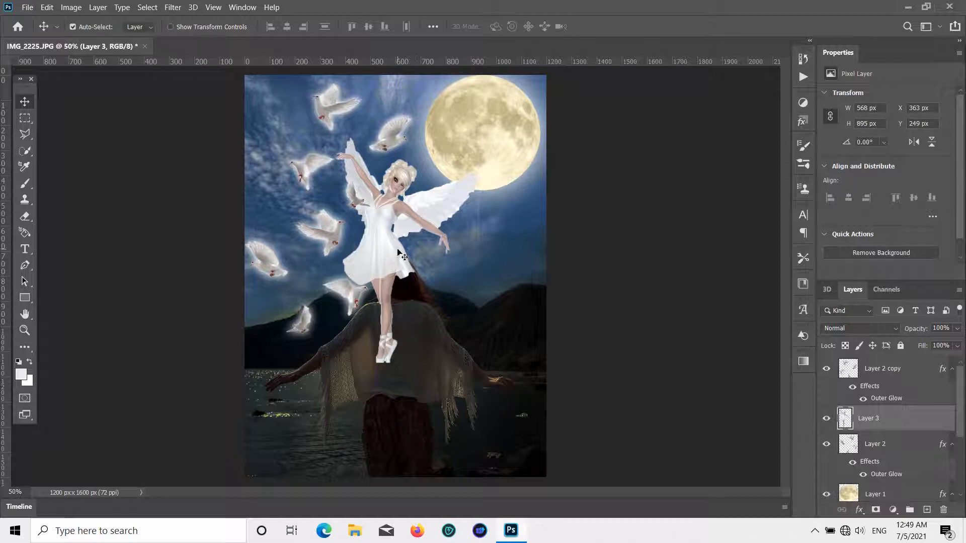
- Scale the fairy down to about 370 × 583 px and place it in front of the moon at about X 808 px, Y 180 px
{"action": "left_click_drag", "start_coordinate": [391, 255], "coordinate": [431, 295]}
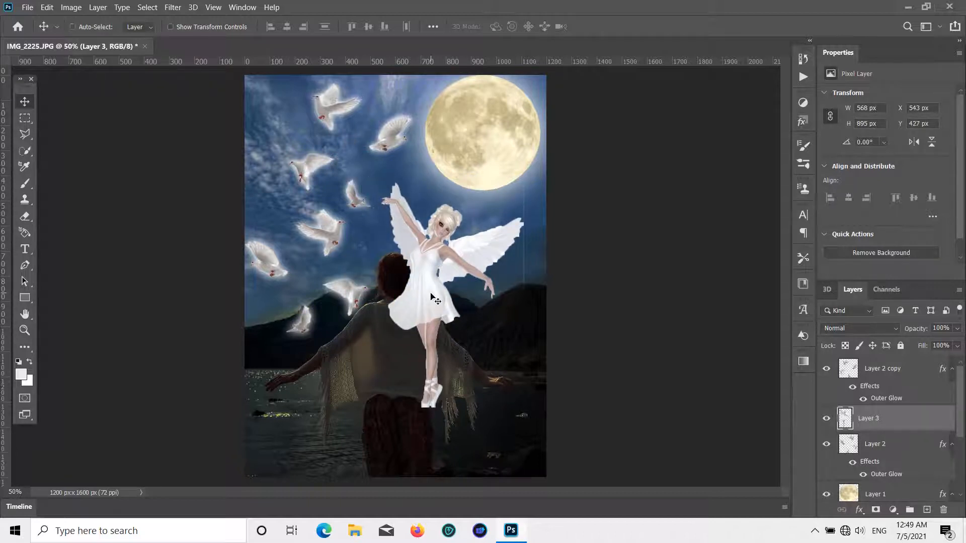
{"action": "key", "text": "ctrl+t"}
{"action": "left_click_drag", "start_coordinate": [523, 184], "coordinate": [427, 334]}
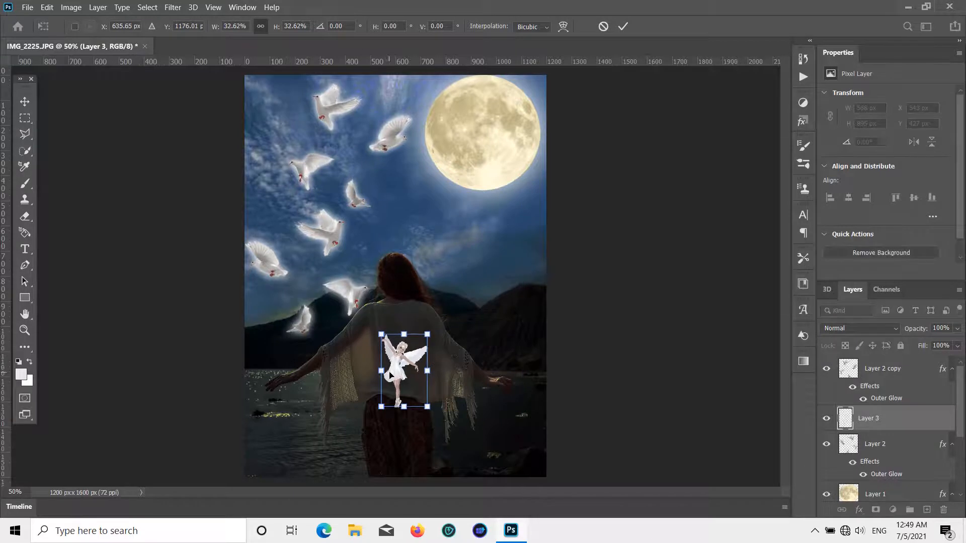
{"action": "left_click_drag", "start_coordinate": [390, 375], "coordinate": [498, 171]}
{"action": "left_click_drag", "start_coordinate": [482, 208], "coordinate": [457, 267]}
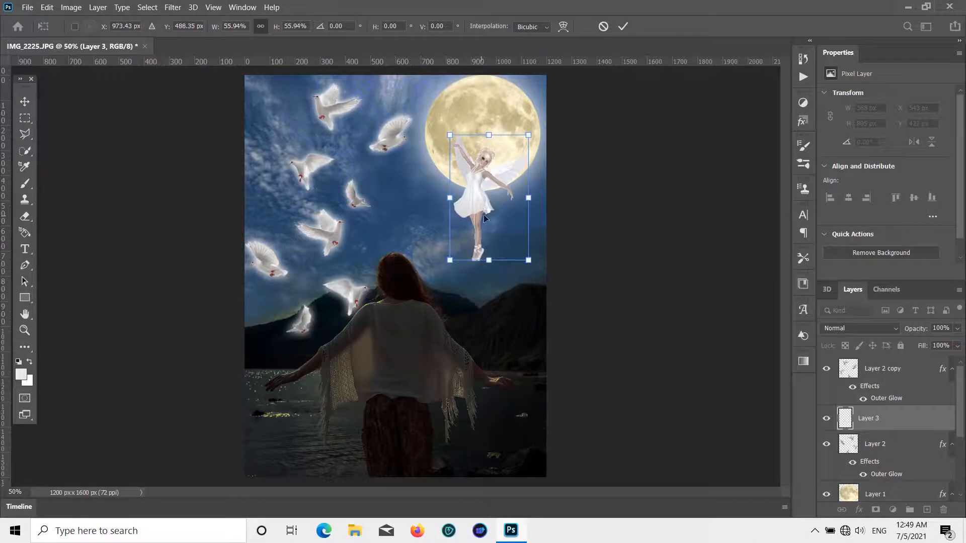
{"action": "left_click_drag", "start_coordinate": [483, 208], "coordinate": [485, 189]}
{"action": "left_click_drag", "start_coordinate": [450, 242], "coordinate": [440, 257]}
{"action": "left_click_drag", "start_coordinate": [472, 205], "coordinate": [479, 210]}
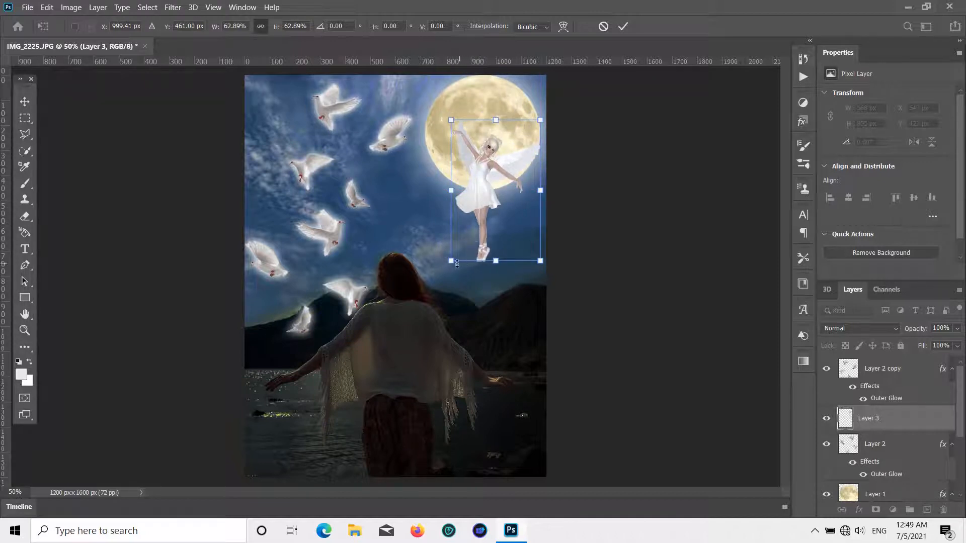
{"action": "left_click_drag", "start_coordinate": [448, 265], "coordinate": [446, 268]}
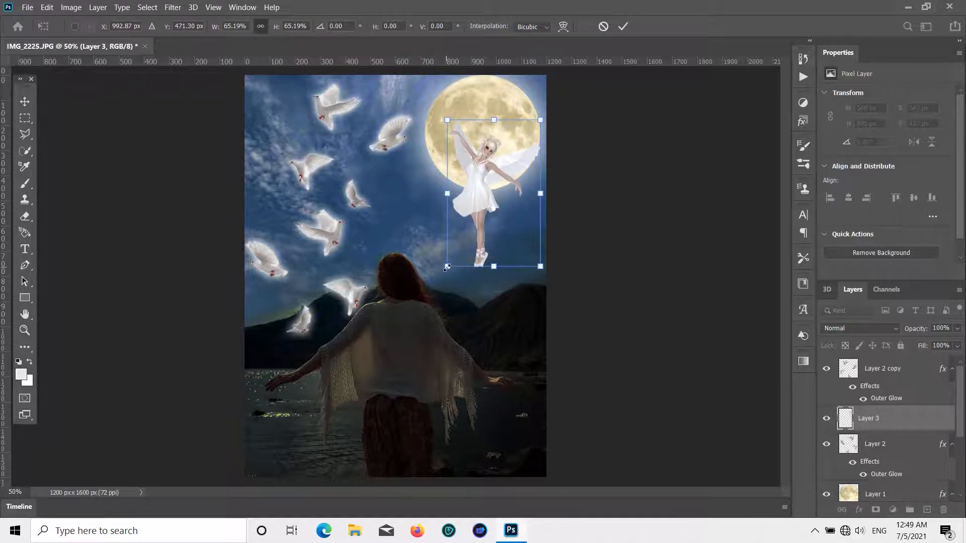
{"action": "left_click", "coordinate": [29, 104]}
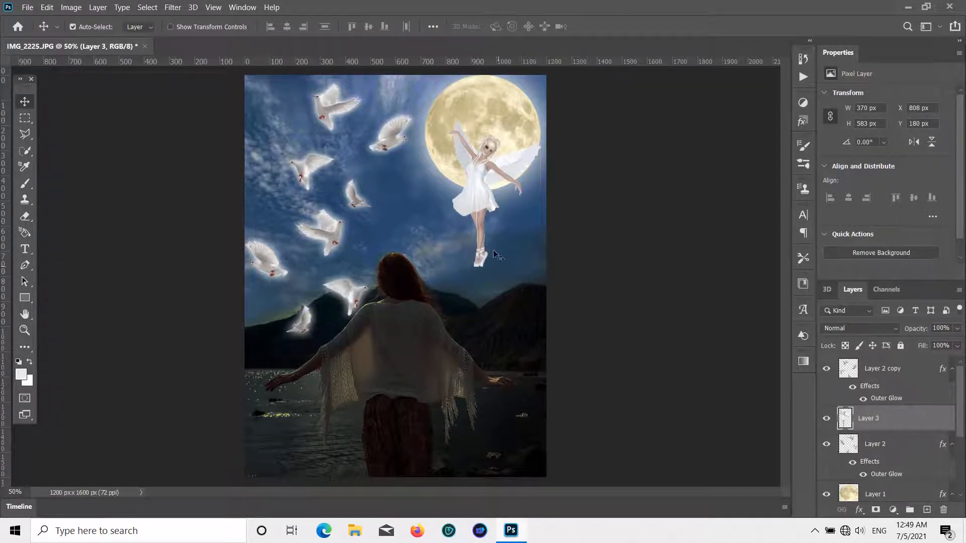
- Add a white outer glow at 77% opacity to the fairy and apply the layer style
{"action": "left_click", "coordinate": [858, 510]}
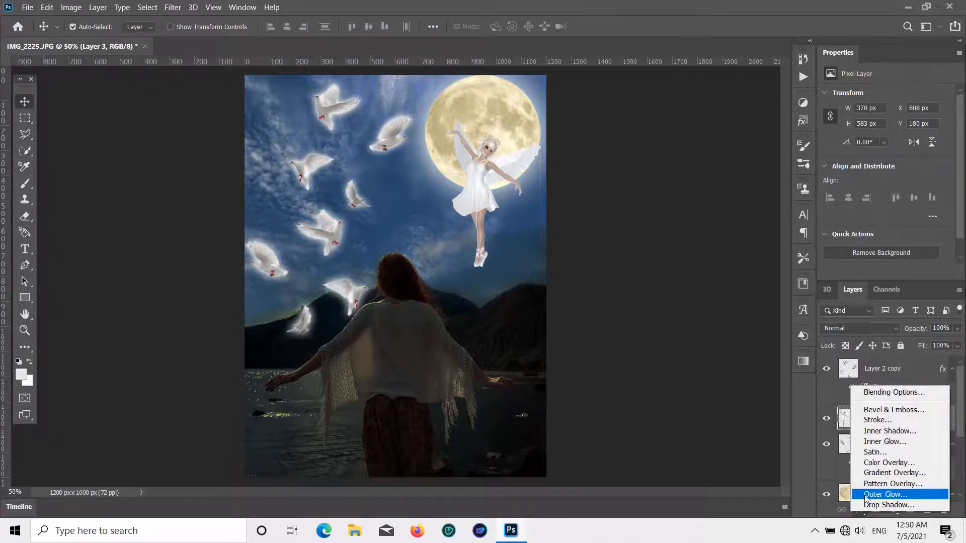
{"action": "left_click", "coordinate": [866, 495]}
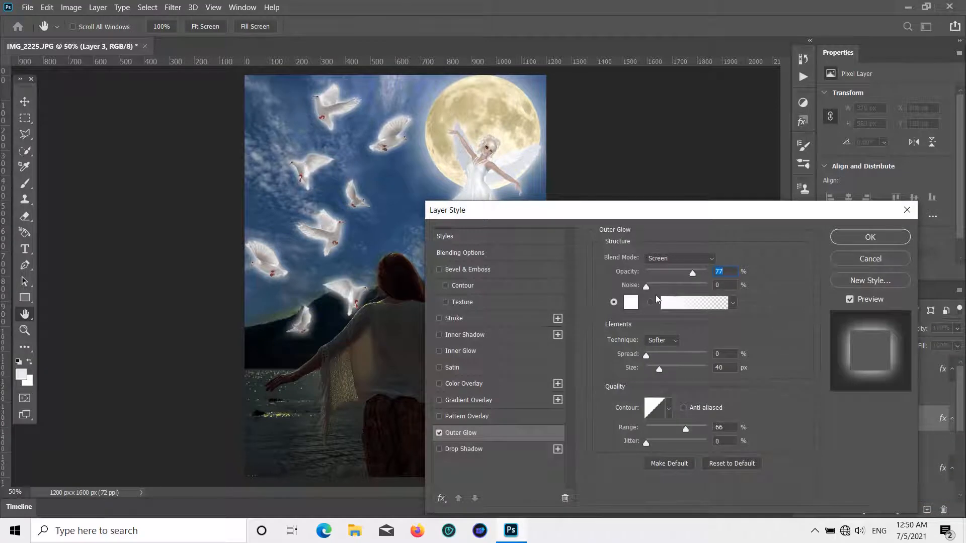
{"action": "left_click_drag", "start_coordinate": [657, 216], "coordinate": [747, 255]}
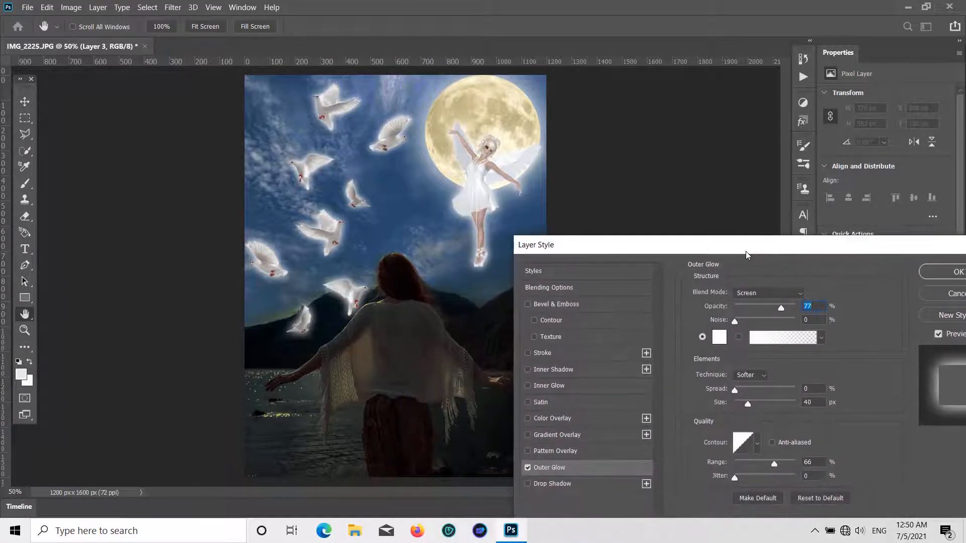
{"action": "left_click_drag", "start_coordinate": [741, 399], "coordinate": [747, 409]}
{"action": "left_click_drag", "start_coordinate": [754, 258], "coordinate": [686, 254]}
{"action": "left_click", "coordinate": [894, 275]}
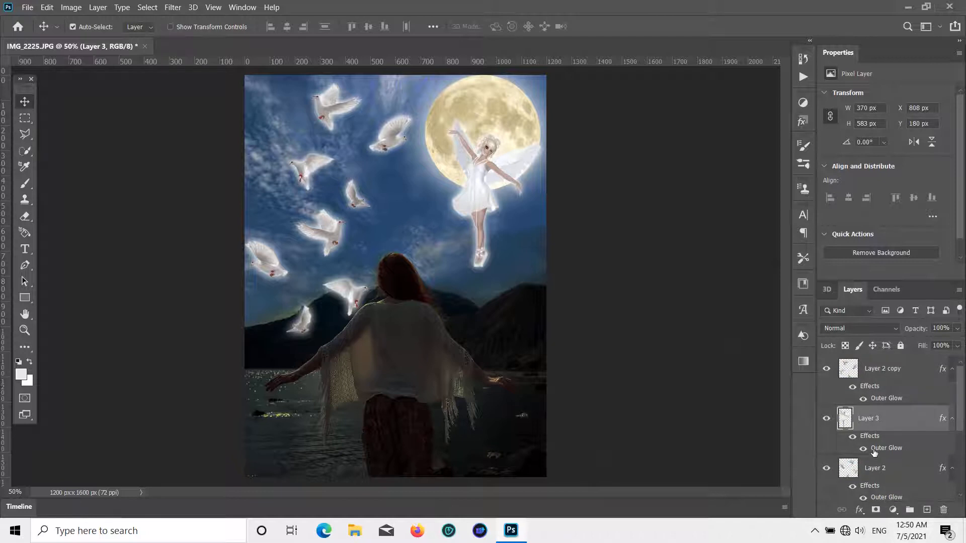
- Add a Brightness/Contrast adjustment directly above the base photo layer with brightness 1 and contrast -10
{"action": "scroll", "coordinate": [882, 503], "scroll_direction": "down", "scroll_amount": 1}
{"action": "scroll", "coordinate": [891, 454], "scroll_direction": "down", "scroll_amount": 1}
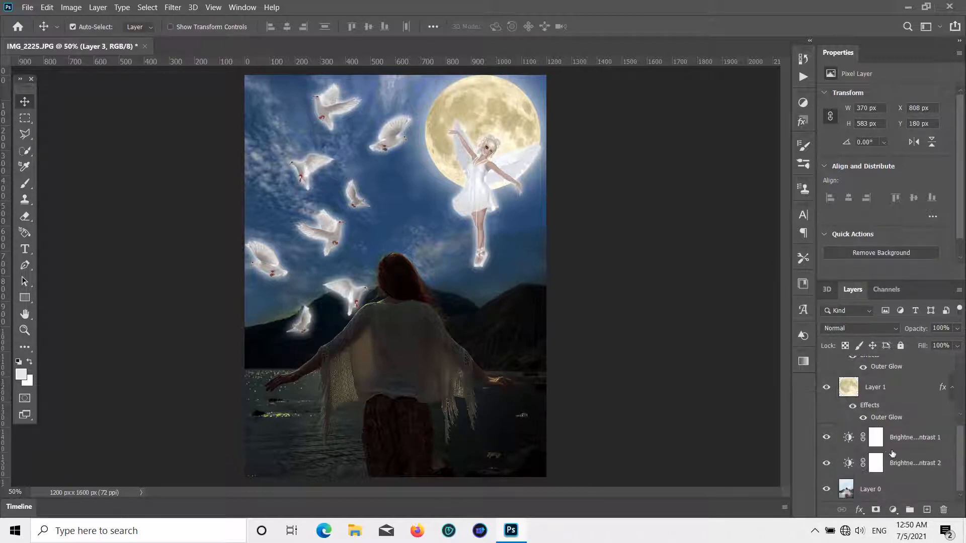
{"action": "left_click", "coordinate": [874, 491]}
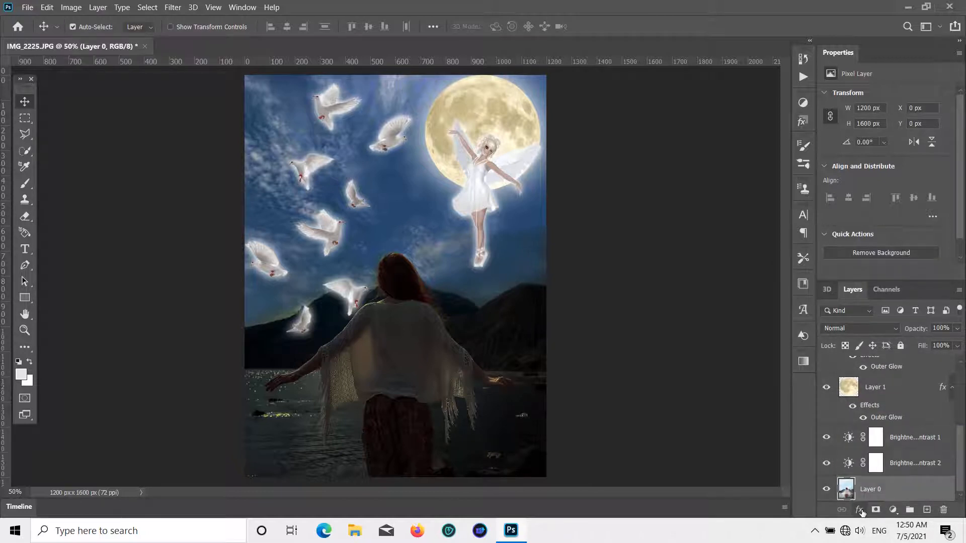
{"action": "left_click", "coordinate": [893, 510]}
{"action": "left_click", "coordinate": [897, 329]}
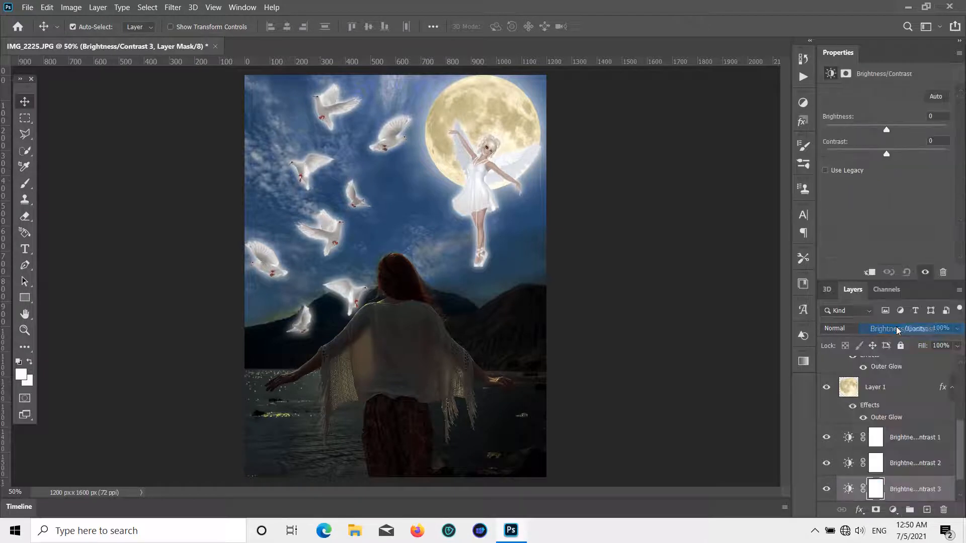
{"action": "left_click_drag", "start_coordinate": [887, 129], "coordinate": [873, 154]}
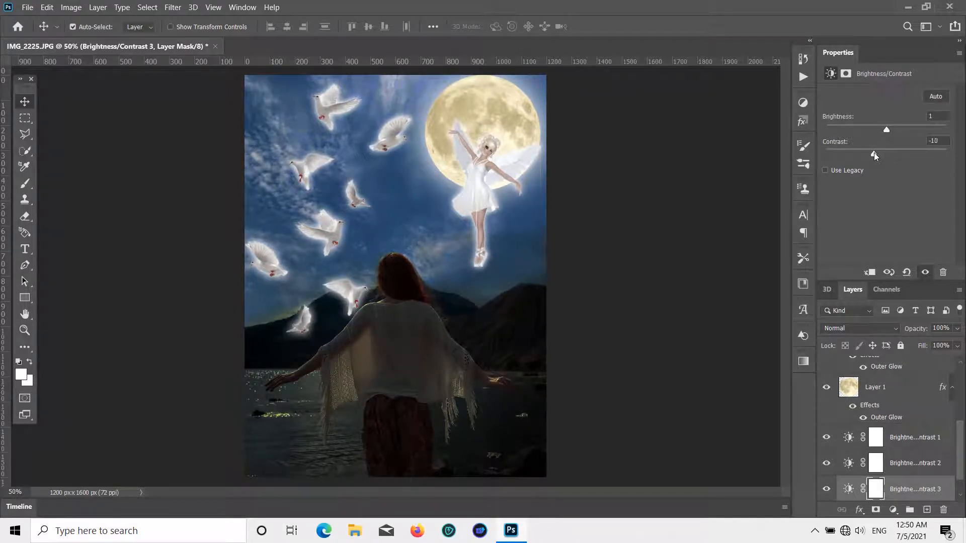
- Raise the contrast of the Brightness/Contrast 3 adjustment to about 13 and deselect the layer
{"action": "left_click_drag", "start_coordinate": [870, 155], "coordinate": [909, 157]}
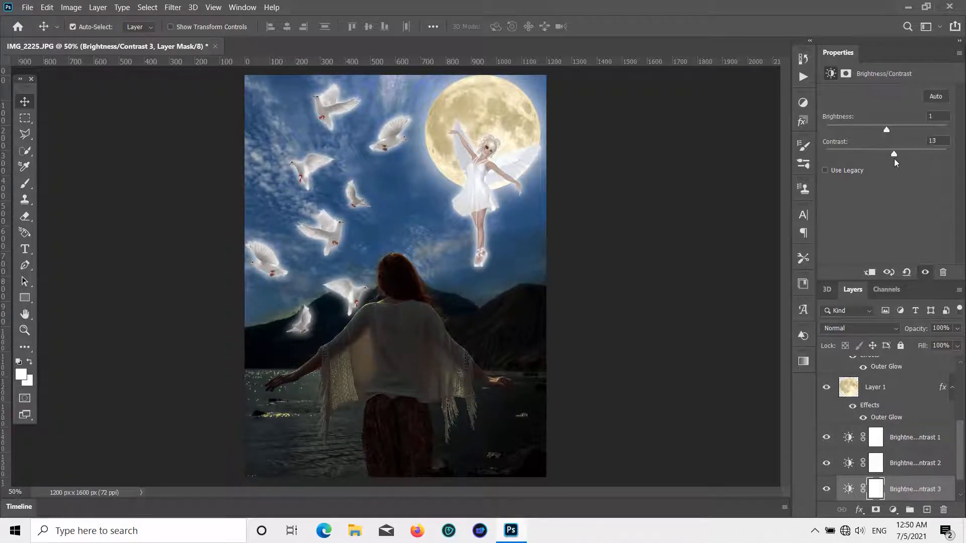
{"action": "left_click", "coordinate": [739, 236]}
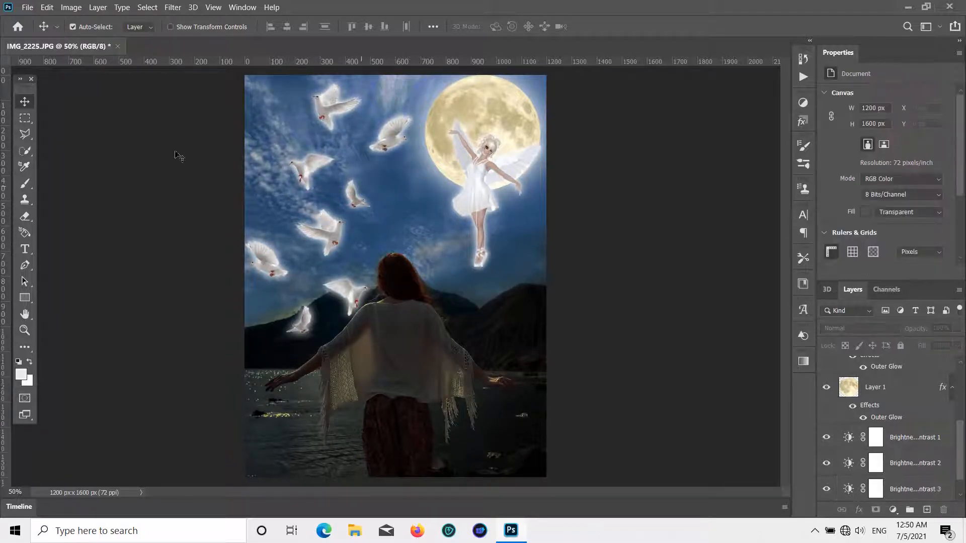
- Open OI3U8W-clouds-free-download-transparent.png, copy the cloud into the IMG_2225 photo as a layer, and close the cloud file
{"action": "left_click", "coordinate": [27, 7]}
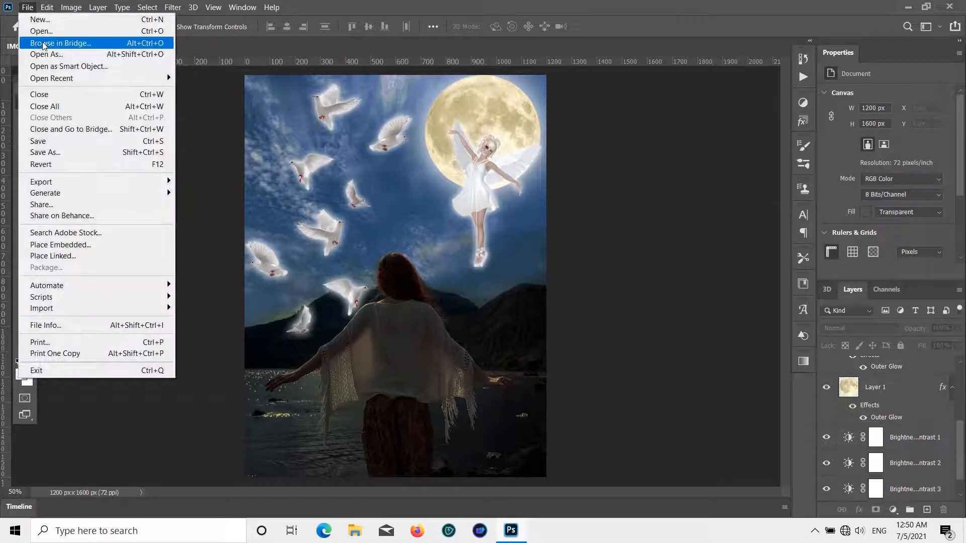
{"action": "left_click", "coordinate": [46, 34]}
{"action": "scroll", "coordinate": [378, 206], "scroll_direction": "down", "scroll_amount": 5}
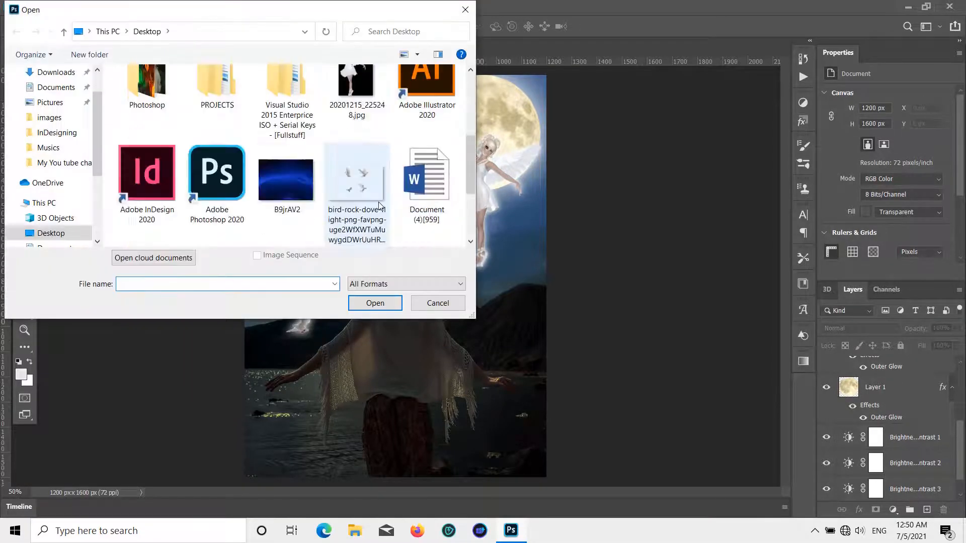
{"action": "scroll", "coordinate": [379, 207], "scroll_direction": "down", "scroll_amount": 2}
{"action": "double_click", "coordinate": [214, 199]}
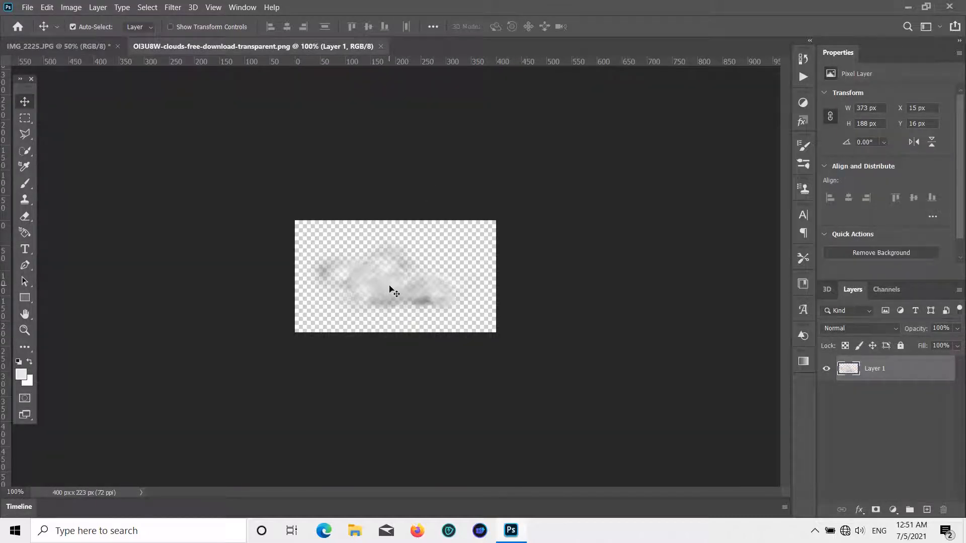
{"action": "left_click_drag", "start_coordinate": [390, 287], "coordinate": [369, 198]}
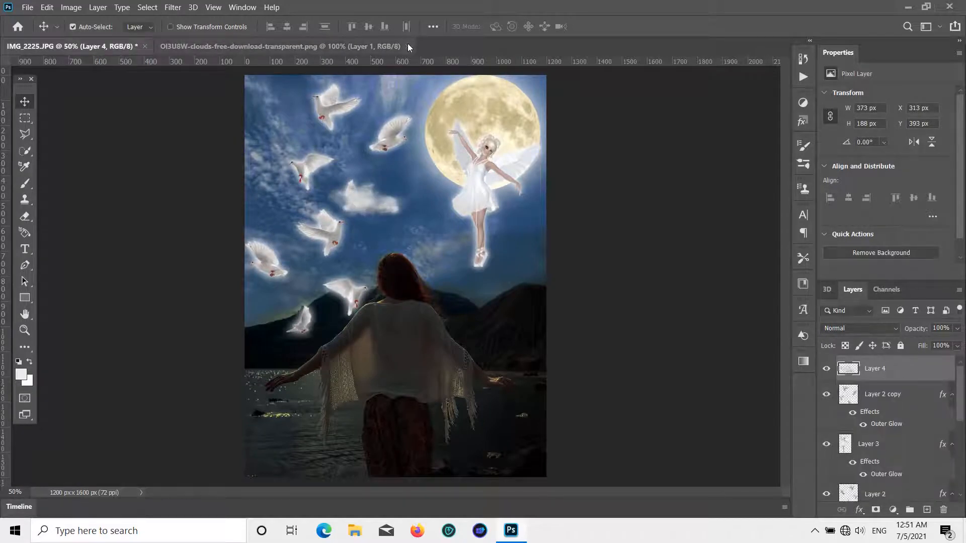
{"action": "left_click", "coordinate": [408, 46]}
- Move the cloud next to the moon at about X 459 px, Y 281 px, and enlarge it to about 416 × 210 px
{"action": "left_click_drag", "start_coordinate": [388, 207], "coordinate": [428, 174]}
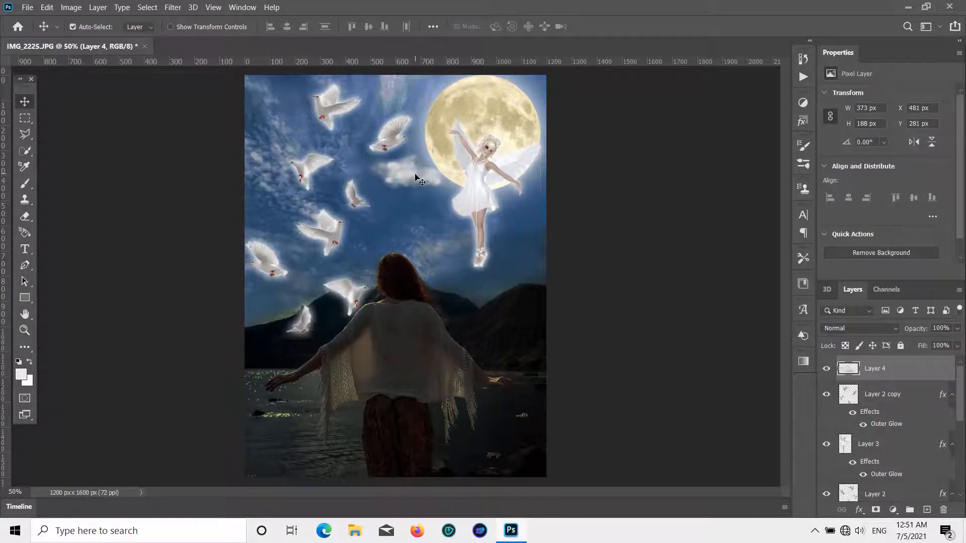
{"action": "key", "text": "ctrl+t"}
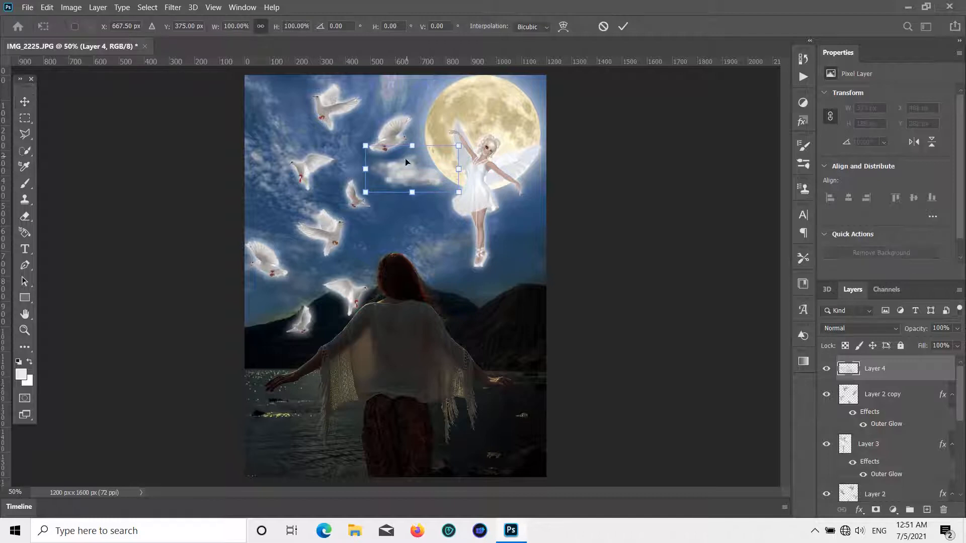
{"action": "left_click_drag", "start_coordinate": [366, 193], "coordinate": [359, 199]}
{"action": "left_click_drag", "start_coordinate": [410, 180], "coordinate": [412, 182]}
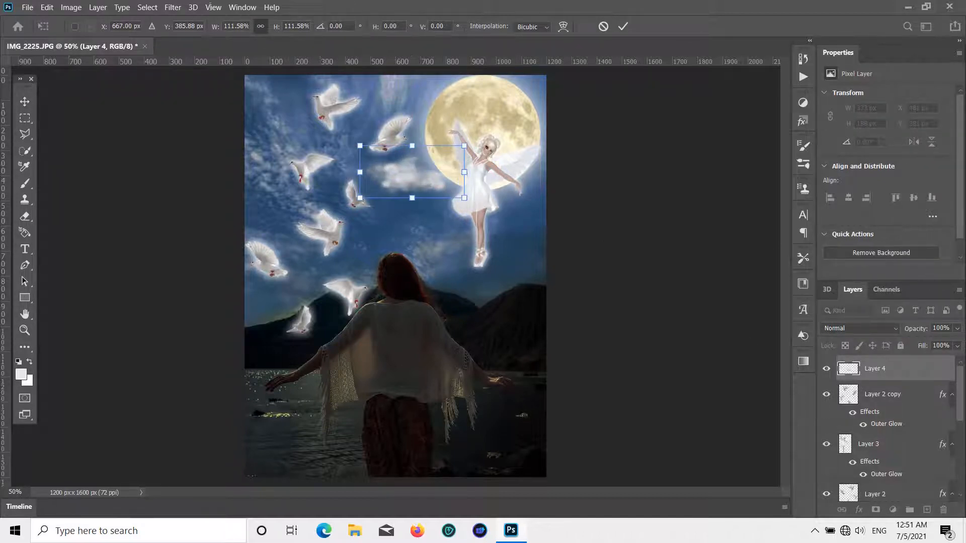
{"action": "left_click", "coordinate": [75, 7]}
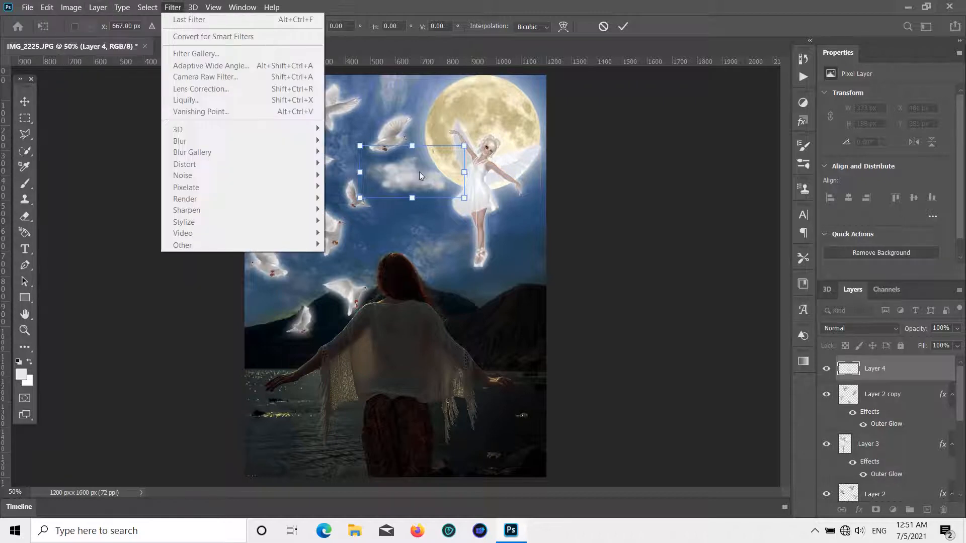
{"action": "left_click", "coordinate": [419, 171]}
{"action": "key", "text": "Return"}
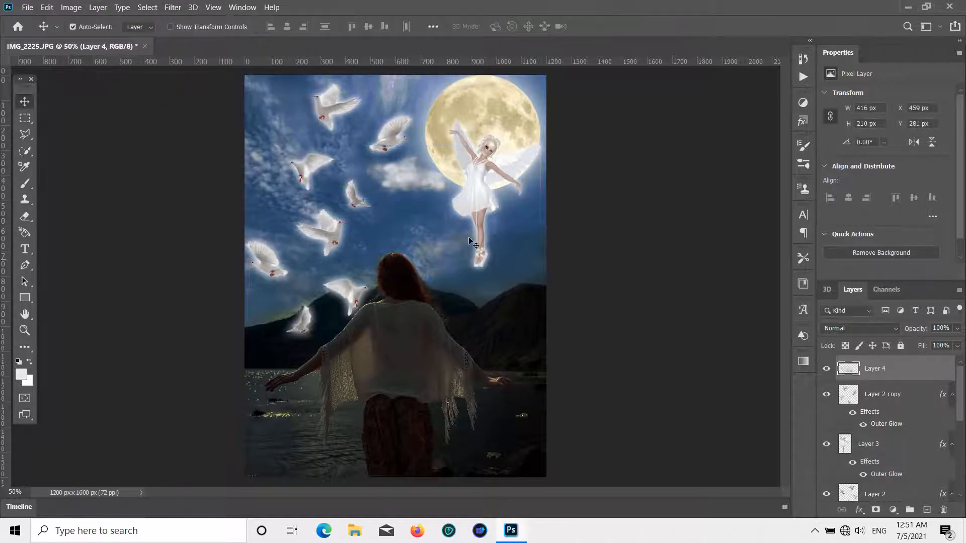
{"action": "left_click", "coordinate": [76, 7]}
{"action": "mouse_move", "coordinate": [91, 37]}
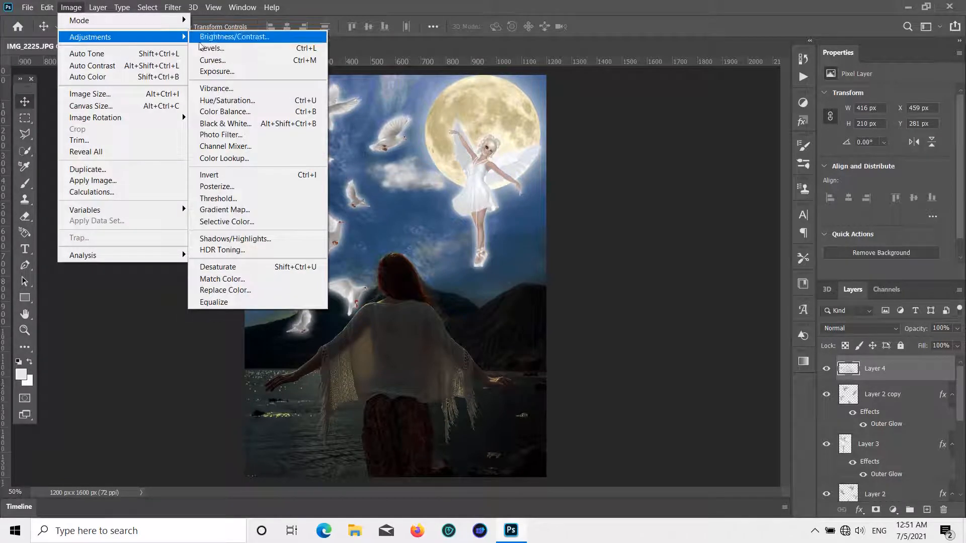
{"action": "left_click", "coordinate": [236, 123]}
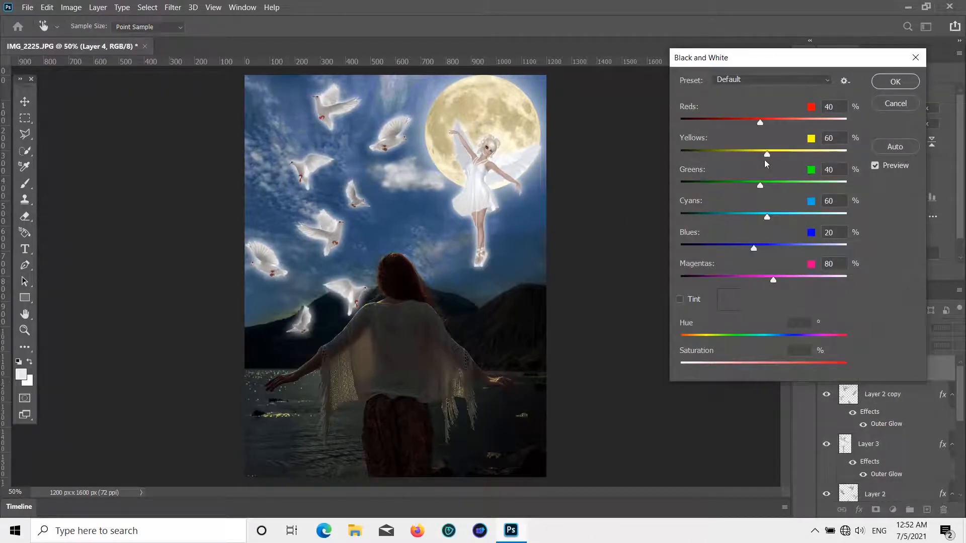
{"action": "left_click_drag", "start_coordinate": [754, 248], "coordinate": [794, 248]}
{"action": "left_click_drag", "start_coordinate": [773, 280], "coordinate": [719, 282]}
{"action": "left_click", "coordinate": [878, 103]}
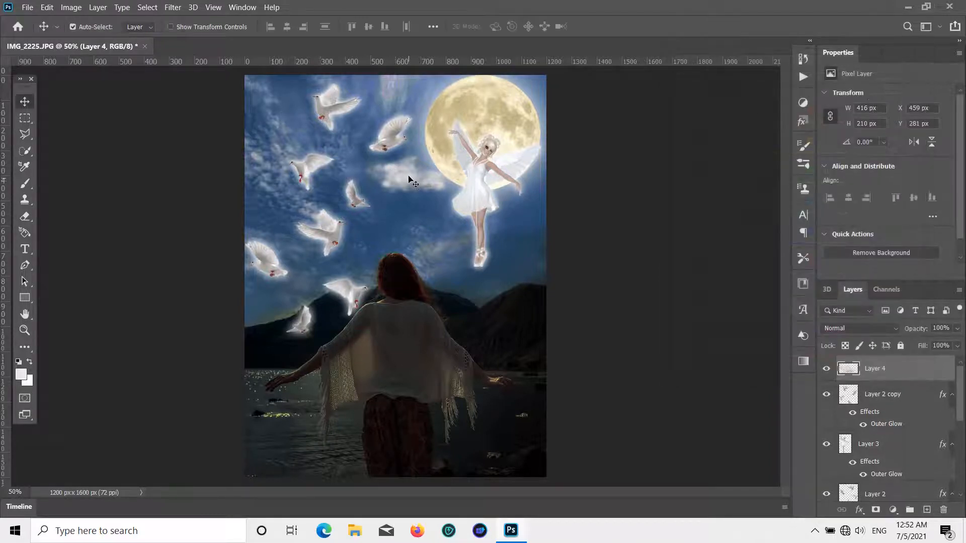
- Darken the cloud layer with a Hue/Saturation adjustment at lightness -20
{"action": "left_click", "coordinate": [75, 11]}
{"action": "mouse_move", "coordinate": [93, 37]}
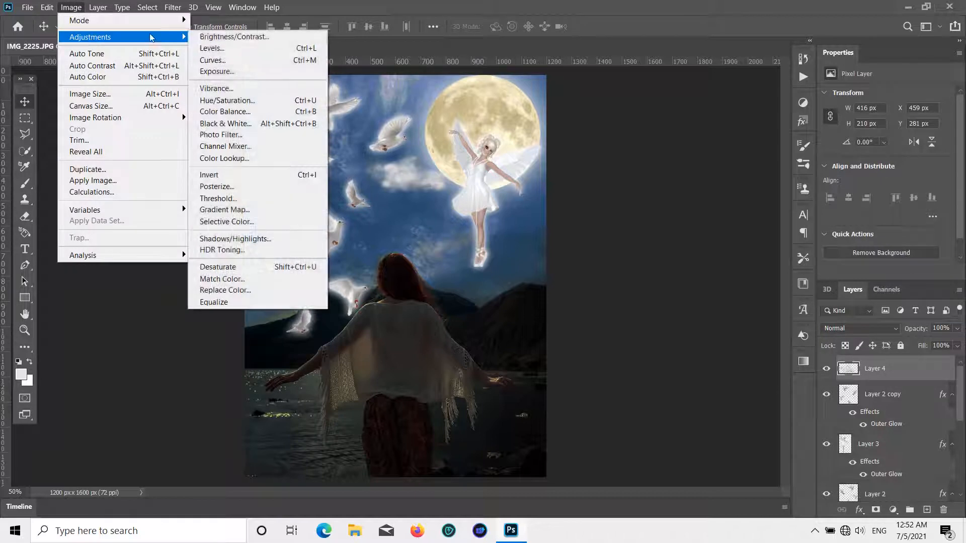
{"action": "left_click", "coordinate": [256, 102]}
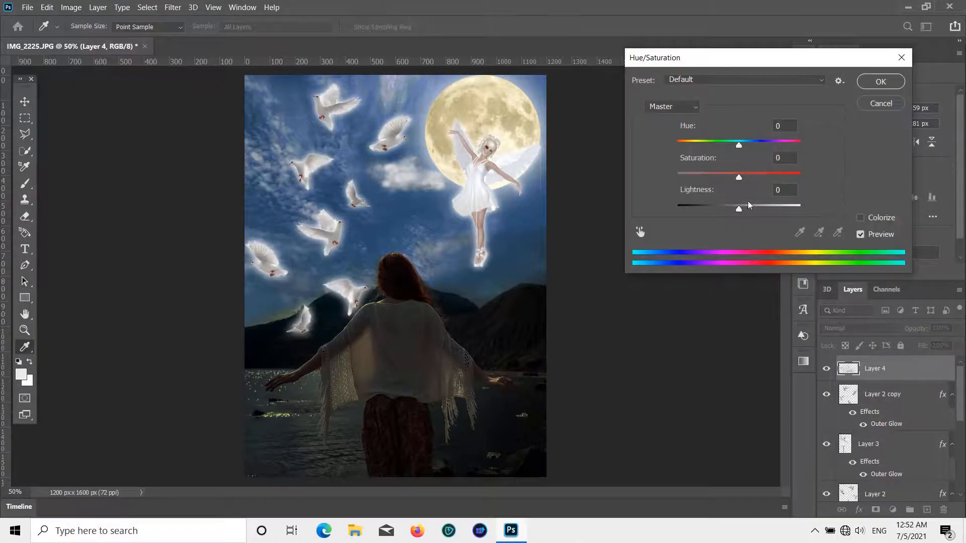
{"action": "mouse_move", "coordinate": [738, 210]}
{"action": "left_mouse_down"}
{"action": "mouse_move", "coordinate": [718, 220]}
{"action": "mouse_move", "coordinate": [739, 223]}
{"action": "mouse_move", "coordinate": [727, 225]}
{"action": "left_mouse_up"}
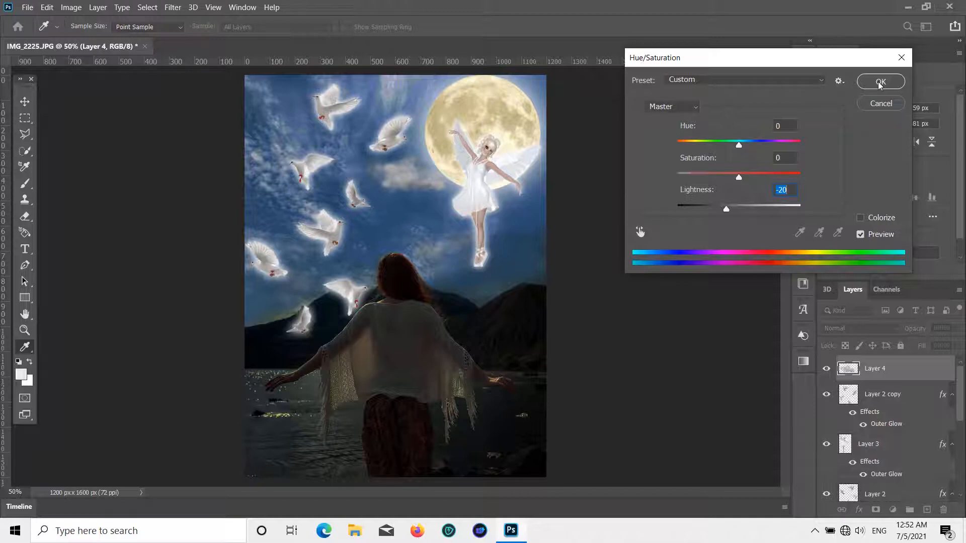
{"action": "left_click", "coordinate": [878, 83]}
{"action": "key", "text": "v"}
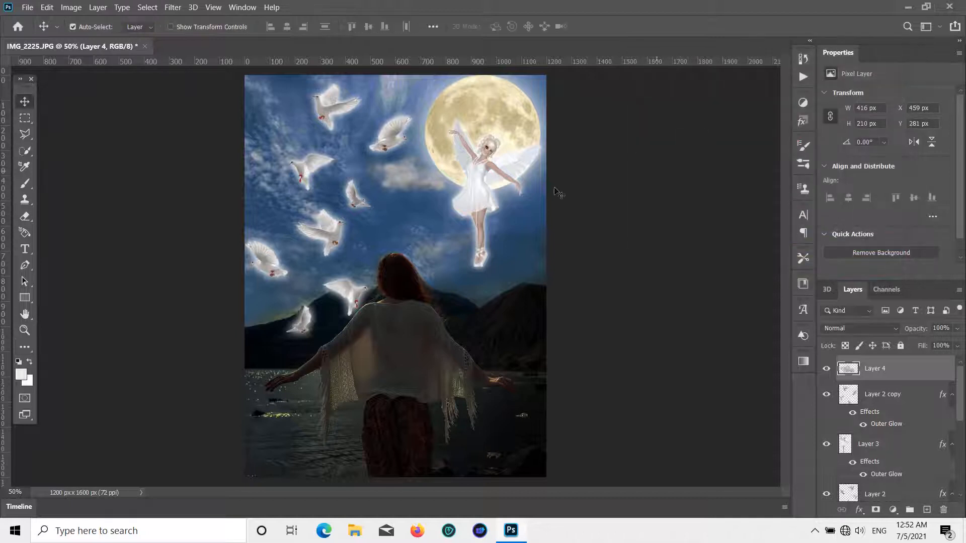
- Move the cloud over the doves at about X -52 px, Y 121 px, and enlarge it to about 694 × 351 px
{"action": "left_click_drag", "start_coordinate": [429, 189], "coordinate": [315, 181]}
{"action": "key", "text": "ctrl+t"}
{"action": "left_click", "coordinate": [25, 102]}
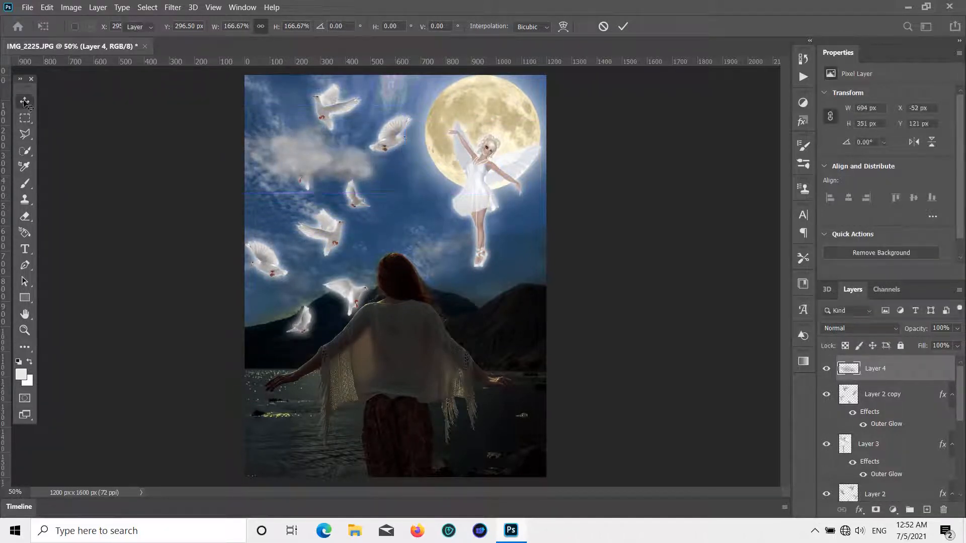
- Reorder the cloud layer to sit between Layer 3 and Layer 2, and shift the cloud to about X -137 px, Y 110 px
{"action": "left_click_drag", "start_coordinate": [886, 372], "coordinate": [907, 464]}
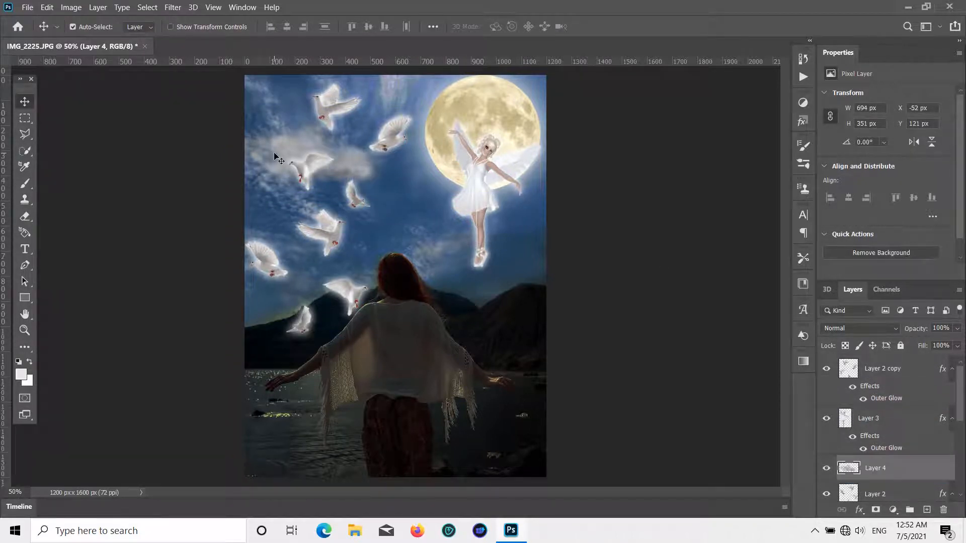
{"action": "mouse_move", "coordinate": [274, 156]}
{"action": "left_mouse_down"}
{"action": "mouse_move", "coordinate": [261, 149]}
{"action": "mouse_move", "coordinate": [272, 151]}
{"action": "left_mouse_up"}
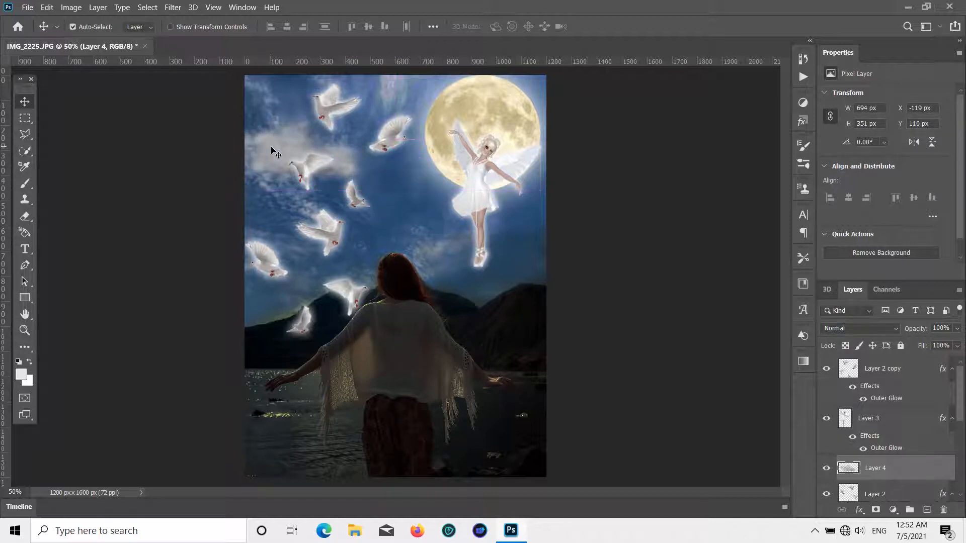
{"action": "key", "text": "ctrl+t"}
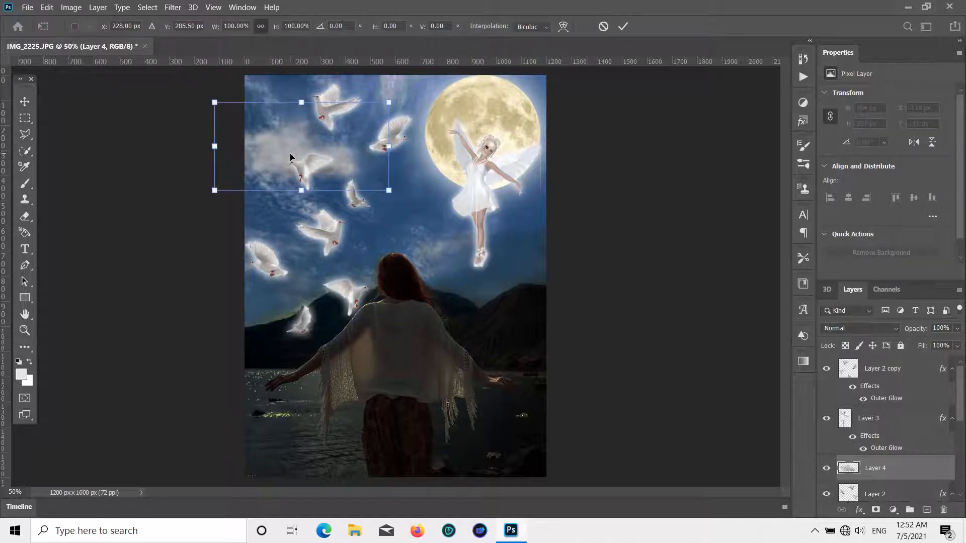
{"action": "mouse_move", "coordinate": [291, 157]}
{"action": "left_mouse_down"}
{"action": "mouse_move", "coordinate": [330, 136]}
{"action": "mouse_move", "coordinate": [384, 140]}
{"action": "mouse_move", "coordinate": [381, 160]}
{"action": "mouse_move", "coordinate": [283, 155]}
{"action": "left_mouse_up"}
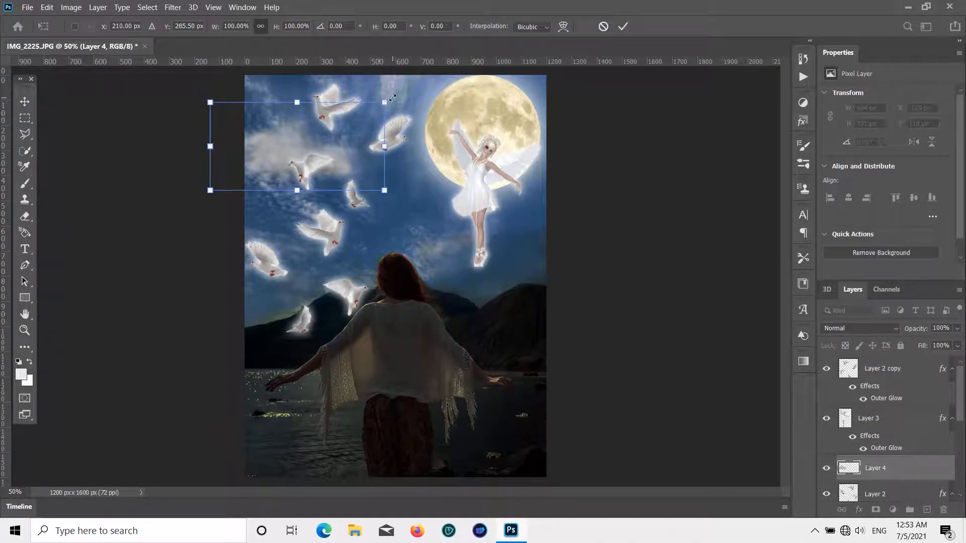
{"action": "mouse_move", "coordinate": [391, 98]}
{"action": "left_mouse_down"}
{"action": "mouse_move", "coordinate": [412, 82]}
{"action": "mouse_move", "coordinate": [406, 97]}
{"action": "left_mouse_up"}
{"action": "key", "text": "Return"}
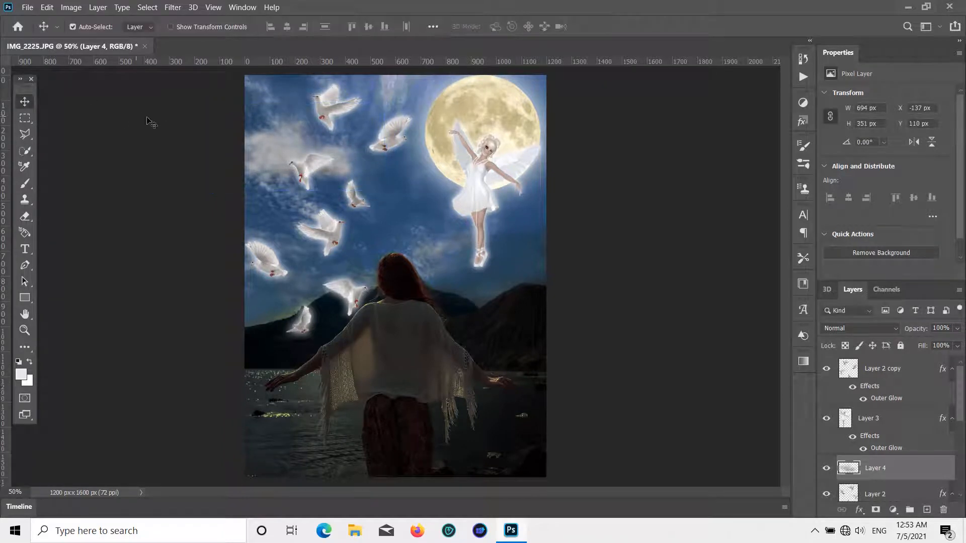
- Duplicate the cloud layer twice and move the uppermost copy beside the moon to about X 299 px, Y -120 px
{"action": "key", "text": "ctrl+j"}
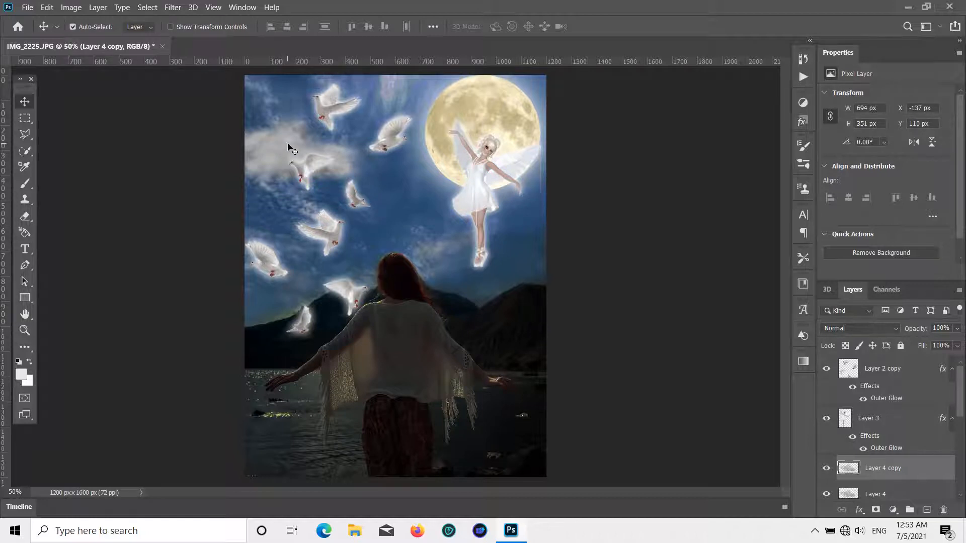
{"action": "key", "text": "ctrl+j"}
{"action": "left_click_drag", "start_coordinate": [290, 149], "coordinate": [393, 85]}
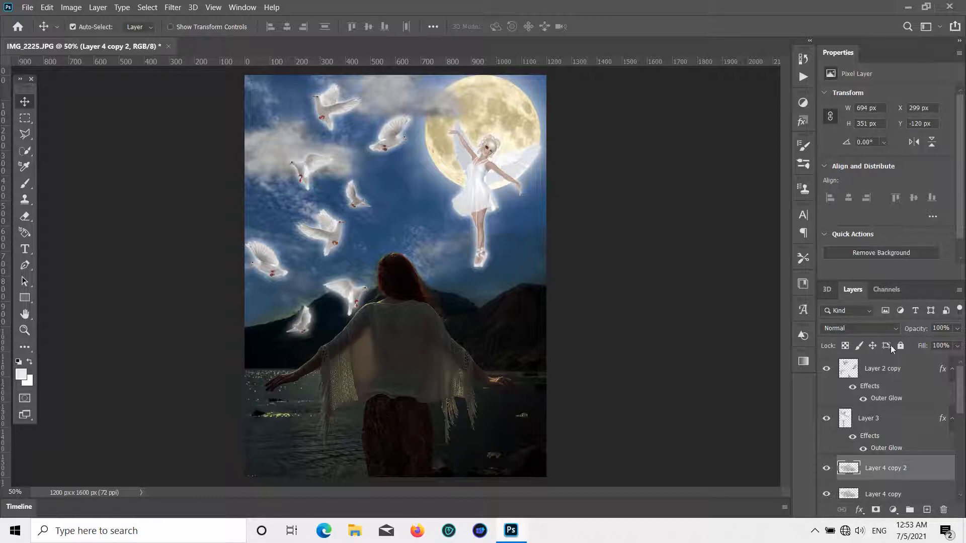
- Add a new empty layer above Layer 2 copy and set its blend mode to Soft Light
{"action": "left_click", "coordinate": [878, 372]}
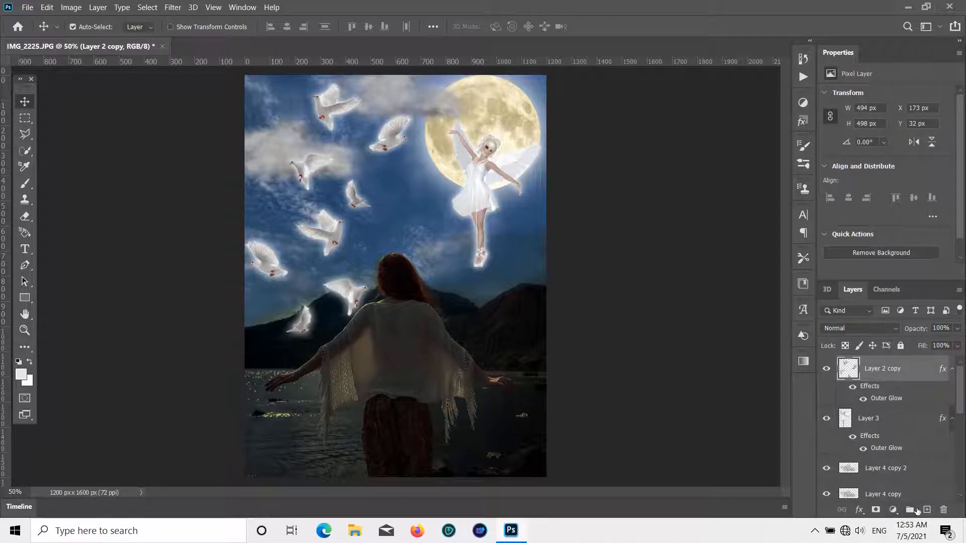
{"action": "left_click", "coordinate": [926, 510]}
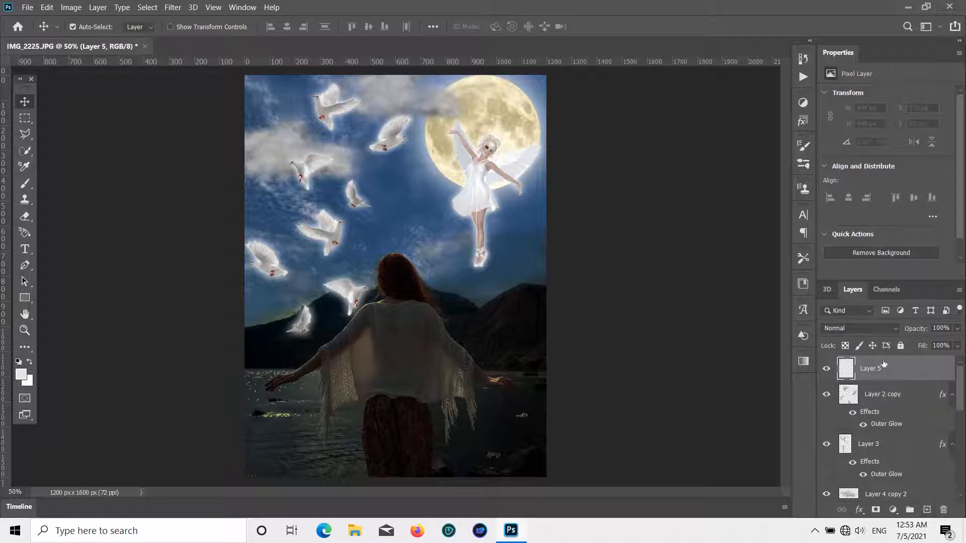
{"action": "left_click", "coordinate": [895, 328]}
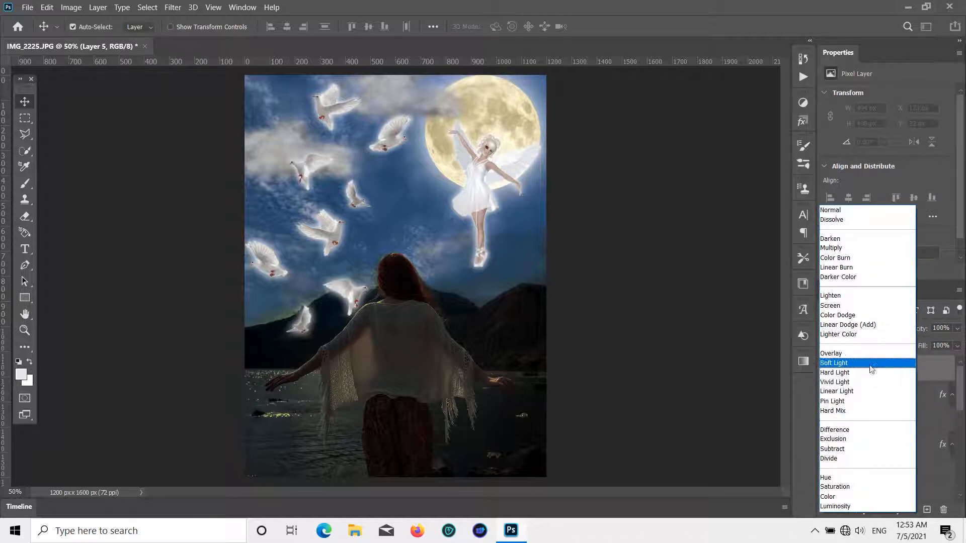
{"action": "left_click", "coordinate": [872, 363]}
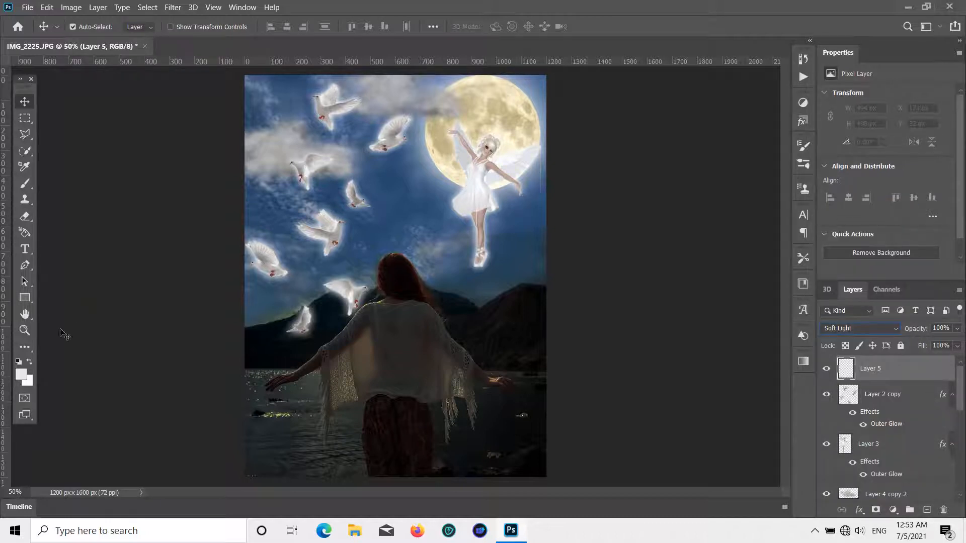
- Set up the Brush tool with a bright yellow foreground color of hue 62° and a brush size of 400 px
{"action": "key", "text": "i"}
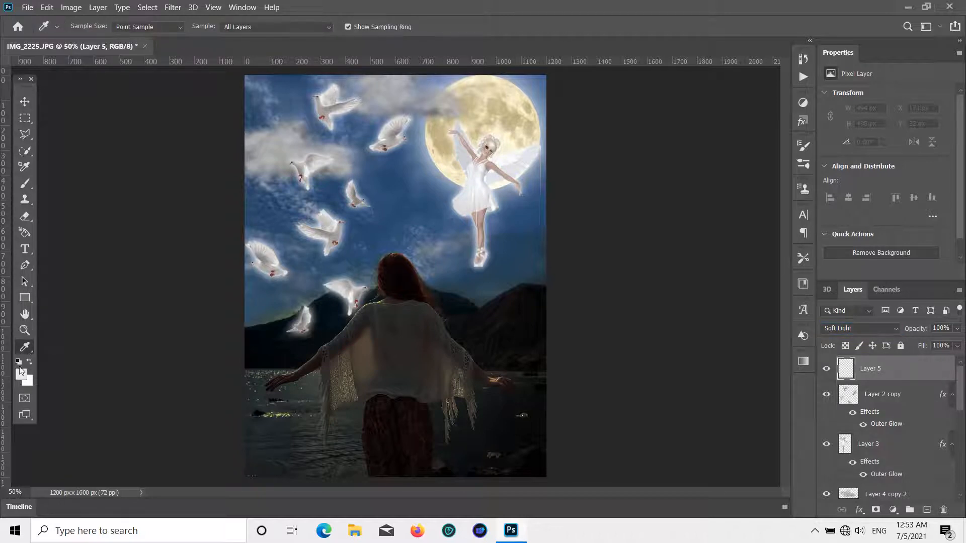
{"action": "left_click", "coordinate": [30, 183]}
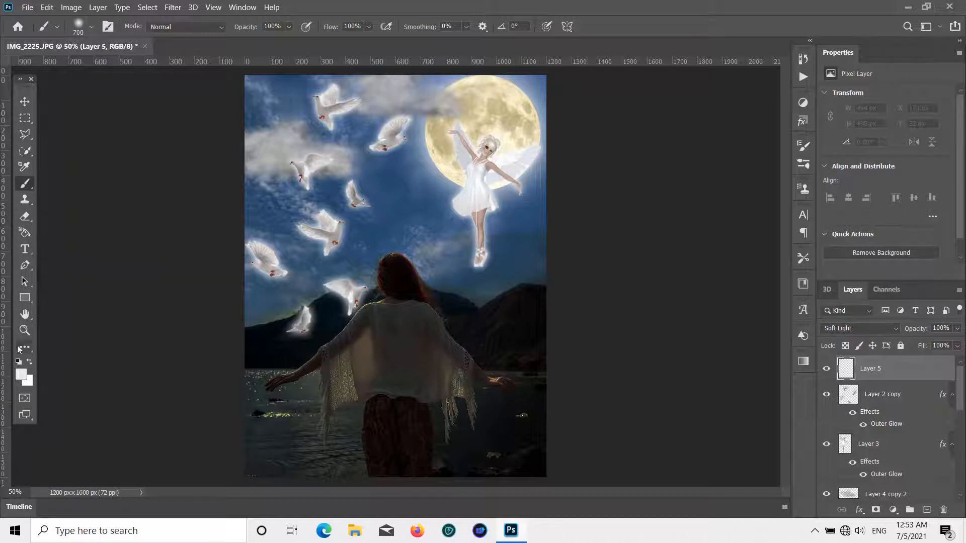
{"action": "left_click", "coordinate": [21, 374]}
{"action": "left_click_drag", "start_coordinate": [653, 362], "coordinate": [651, 399]}
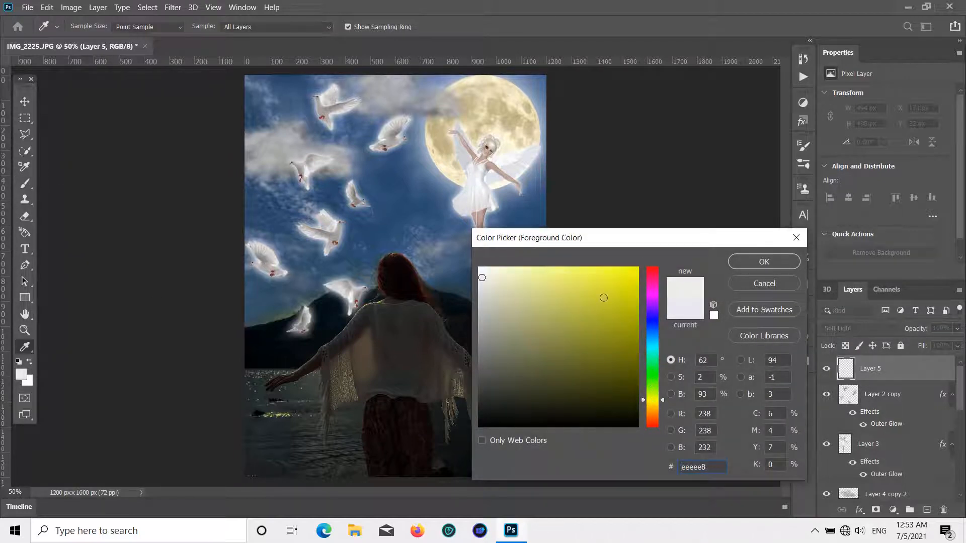
{"action": "left_click", "coordinate": [603, 297]}
{"action": "left_click", "coordinate": [764, 262]}
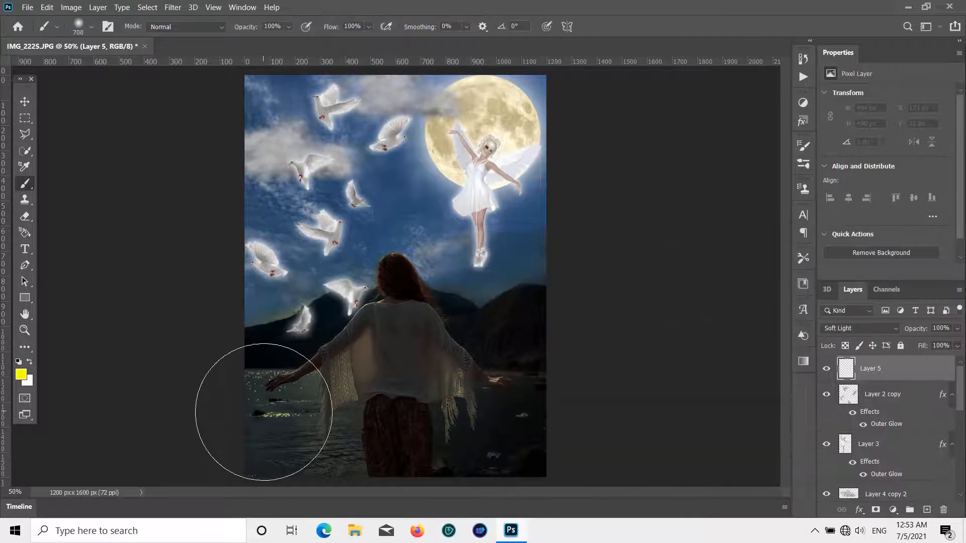
{"action": "key", "text": "bracketleft"}
{"action": "key", "text": "bracketleft"}
{"action": "key", "text": "bracketleft"}
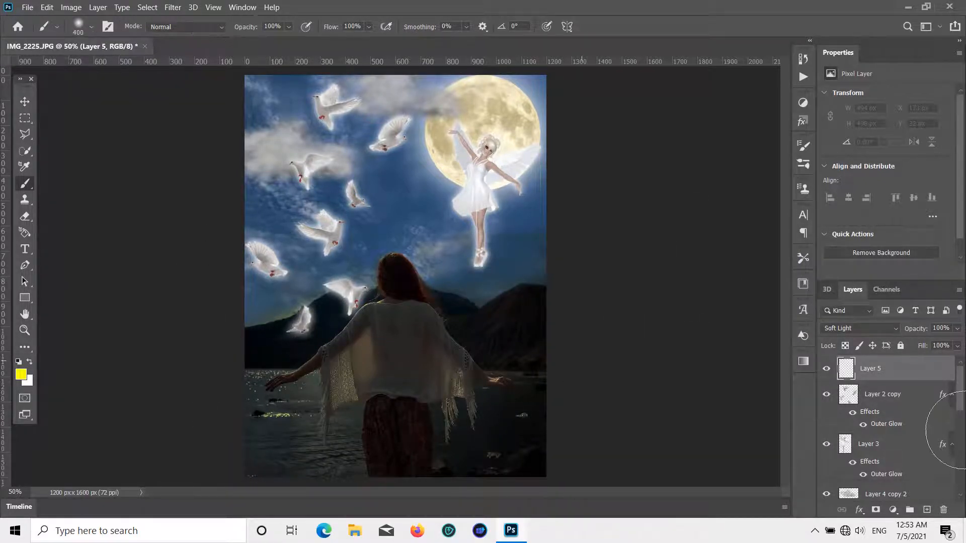
- Set Layer 5 to 21% opacity and paint yellow over the water on the left and the moon's upper edge with a 600 px brush
{"action": "left_click", "coordinate": [958, 329]}
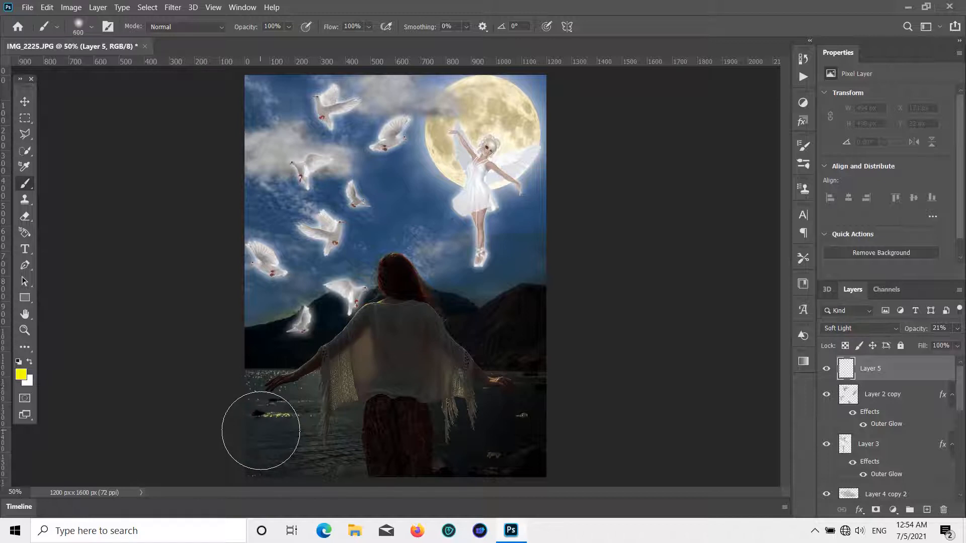
{"action": "key", "text": "bracketright"}
{"action": "key", "text": "bracketright"}
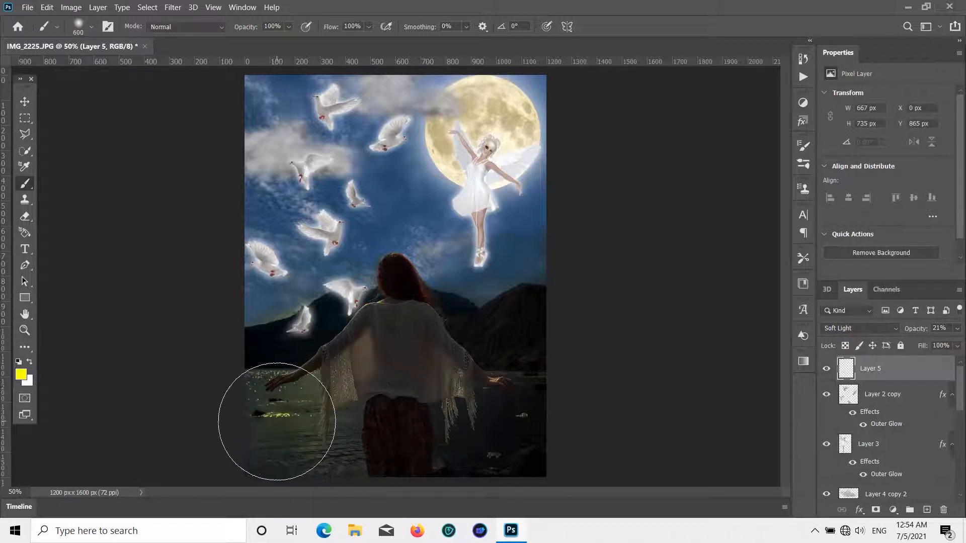
{"action": "mouse_move", "coordinate": [277, 422]}
{"action": "left_mouse_down"}
{"action": "mouse_move", "coordinate": [280, 396]}
{"action": "mouse_move", "coordinate": [279, 429]}
{"action": "mouse_move", "coordinate": [308, 433]}
{"action": "mouse_move", "coordinate": [319, 370]}
{"action": "left_mouse_up"}
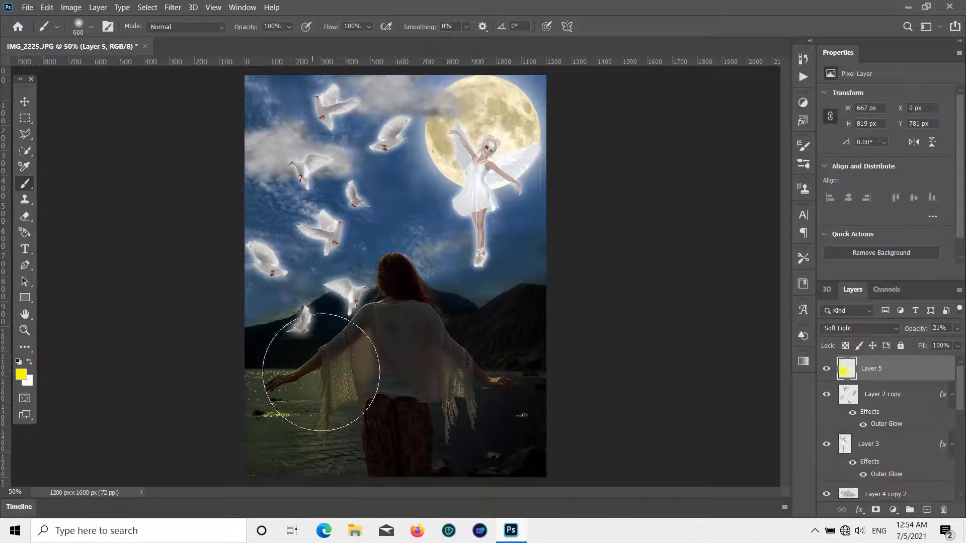
{"action": "left_click_drag", "start_coordinate": [523, 89], "coordinate": [492, 83]}
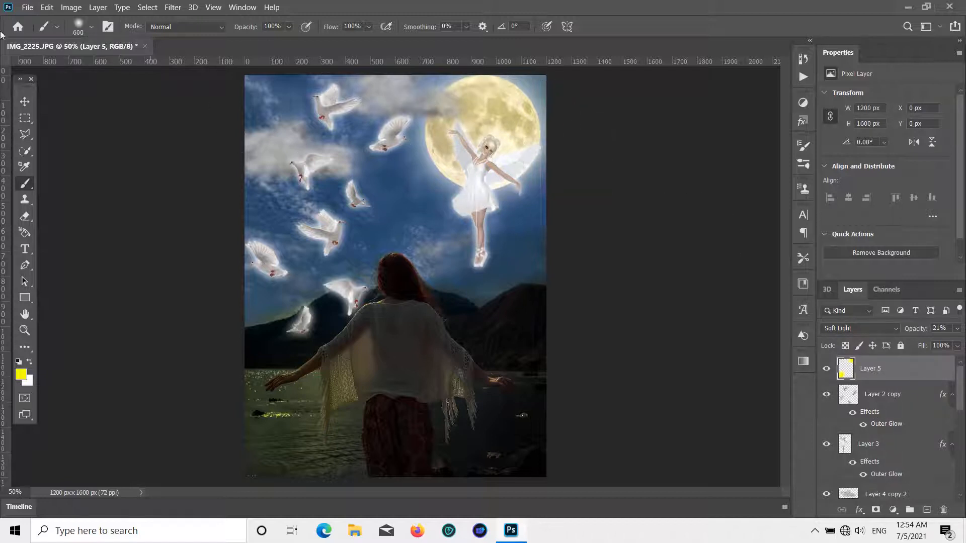
- Move the fairy aside, paint the moon yellow on Layer 5, and return the fairy to the moon at X 830 px, Y 196 px
{"action": "left_click", "coordinate": [25, 101]}
{"action": "left_click_drag", "start_coordinate": [490, 191], "coordinate": [461, 328]}
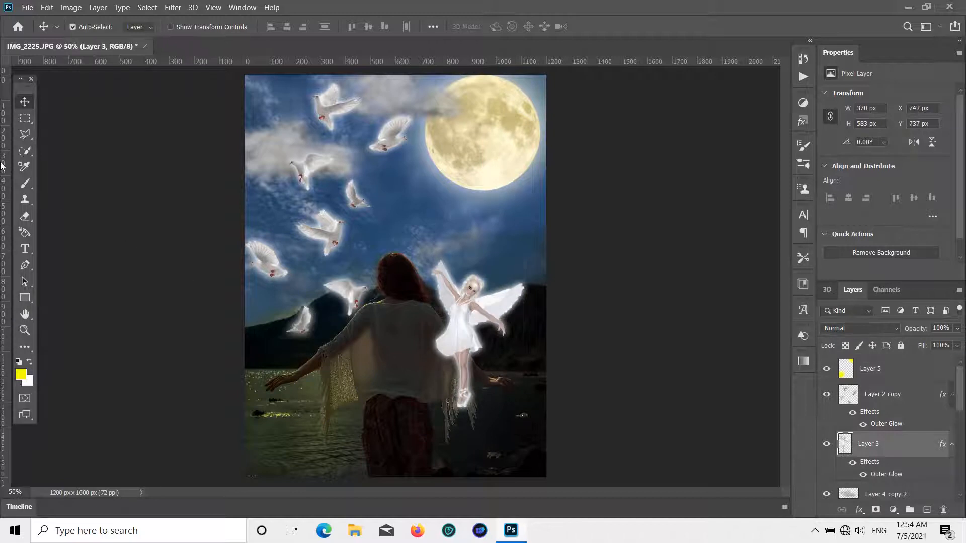
{"action": "left_click", "coordinate": [24, 185]}
{"action": "left_click", "coordinate": [907, 369]}
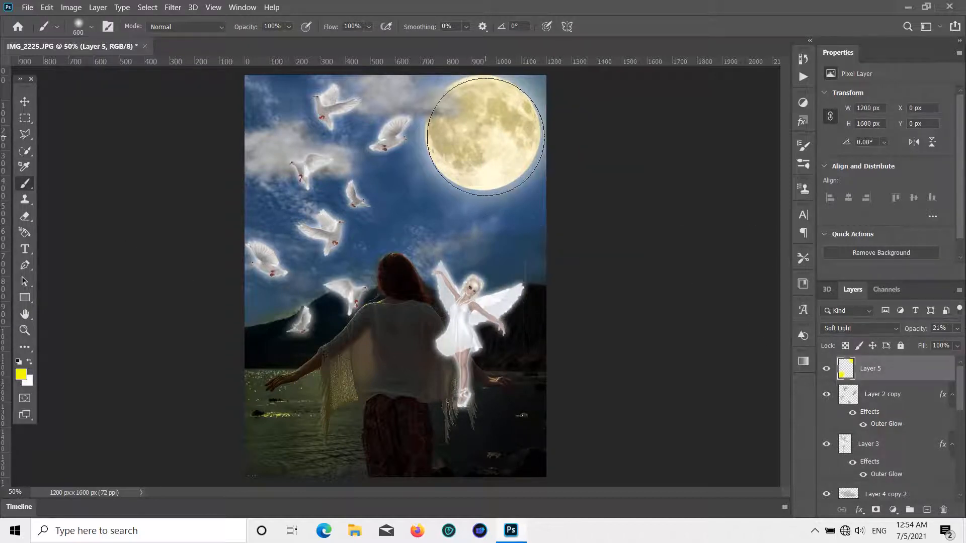
{"action": "mouse_move", "coordinate": [484, 137]}
{"action": "left_mouse_down"}
{"action": "mouse_move", "coordinate": [499, 144]}
{"action": "mouse_move", "coordinate": [506, 132]}
{"action": "left_mouse_up"}
{"action": "left_click", "coordinate": [24, 101]}
{"action": "left_click_drag", "start_coordinate": [477, 320], "coordinate": [498, 184]}
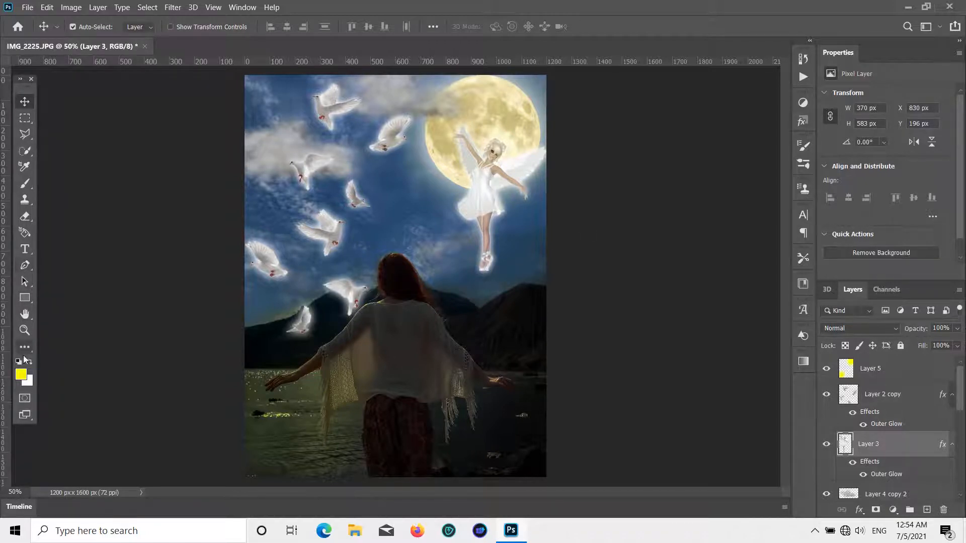
- Set the opacity of the yellow light on Layer 5 to 27%
{"action": "left_click", "coordinate": [23, 184]}
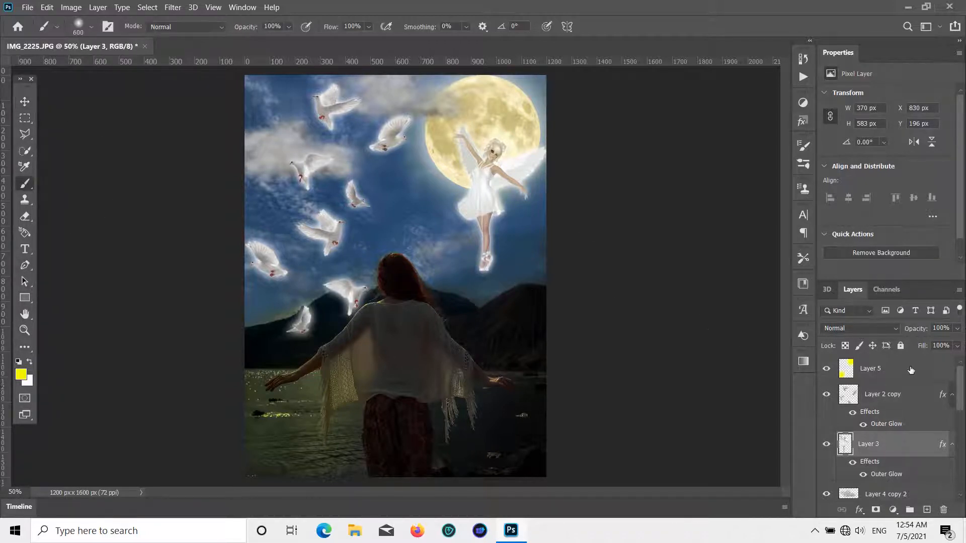
{"action": "left_click", "coordinate": [870, 368]}
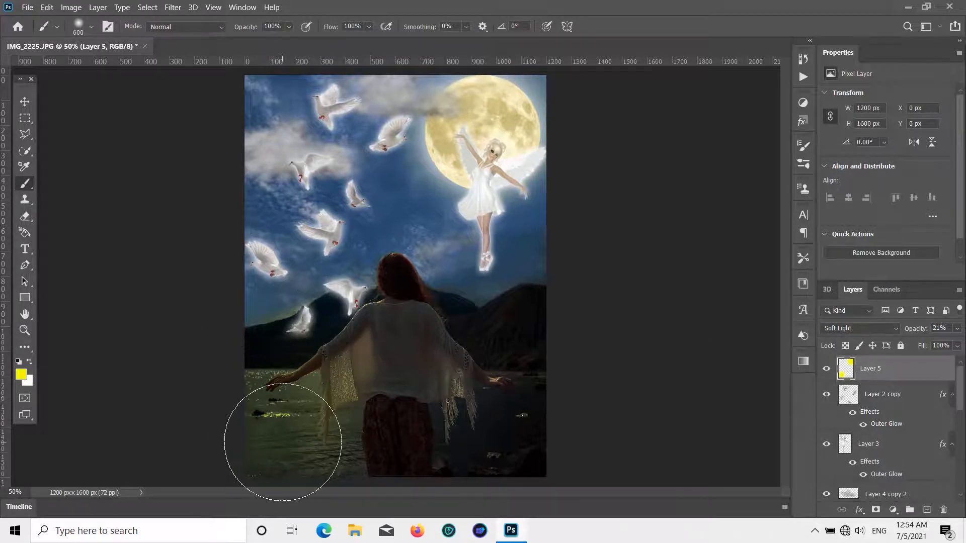
{"action": "left_click", "coordinate": [957, 329]}
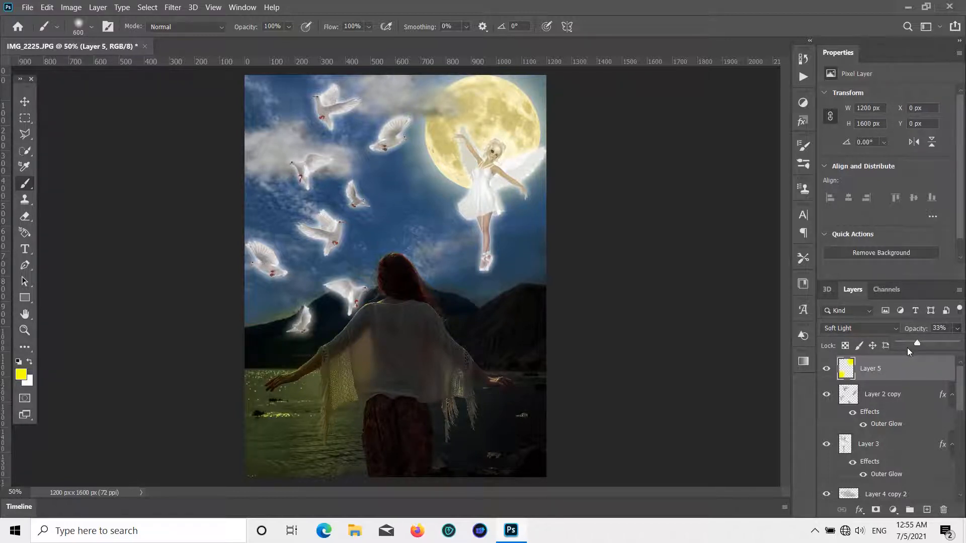
{"action": "left_click_drag", "start_coordinate": [913, 344], "coordinate": [911, 343]}
{"action": "left_click_drag", "start_coordinate": [912, 344], "coordinate": [914, 344]}
- Add a new empty layer above Layer 5 with the Soft Light blend mode and 36% opacity
{"action": "left_click", "coordinate": [23, 101]}
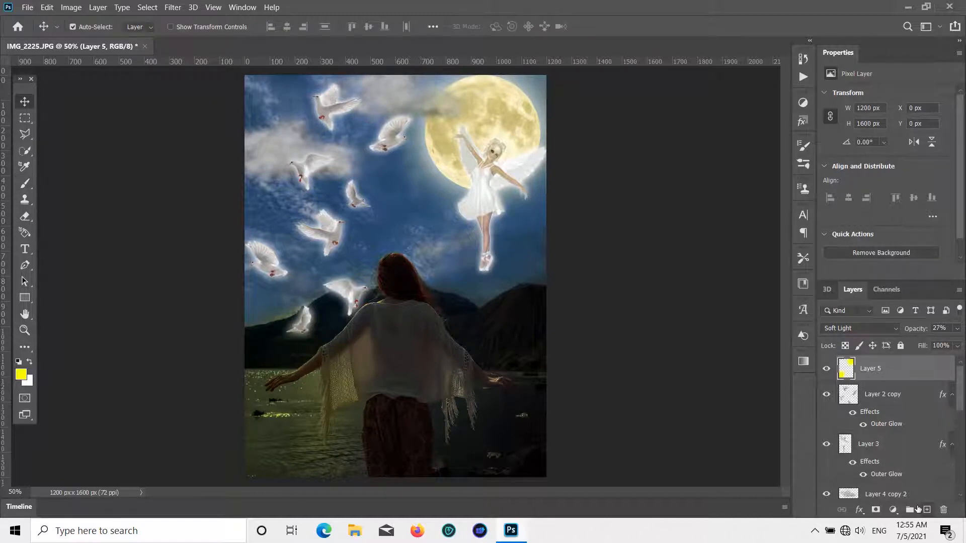
{"action": "left_click", "coordinate": [925, 510]}
{"action": "left_click", "coordinate": [958, 329]}
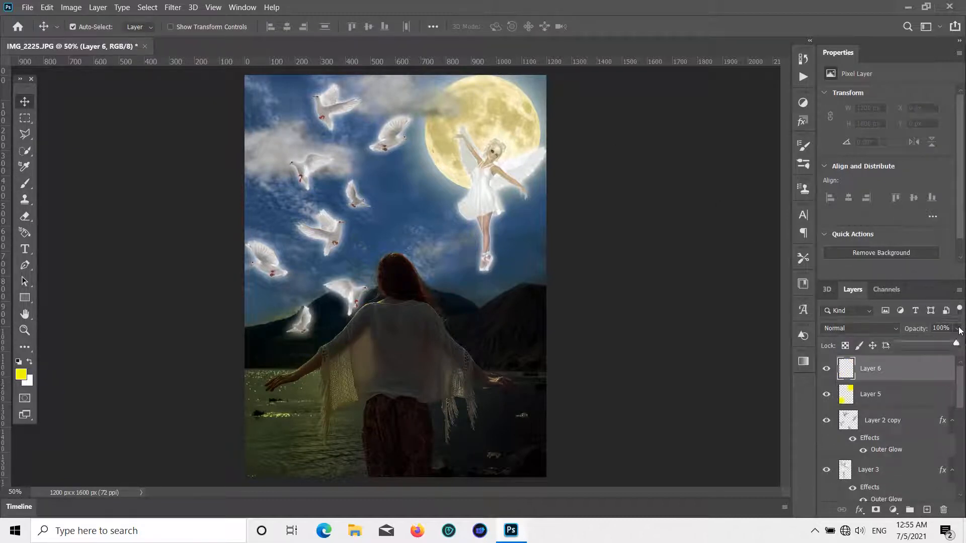
{"action": "left_click", "coordinate": [895, 329]}
{"action": "left_click", "coordinate": [849, 363]}
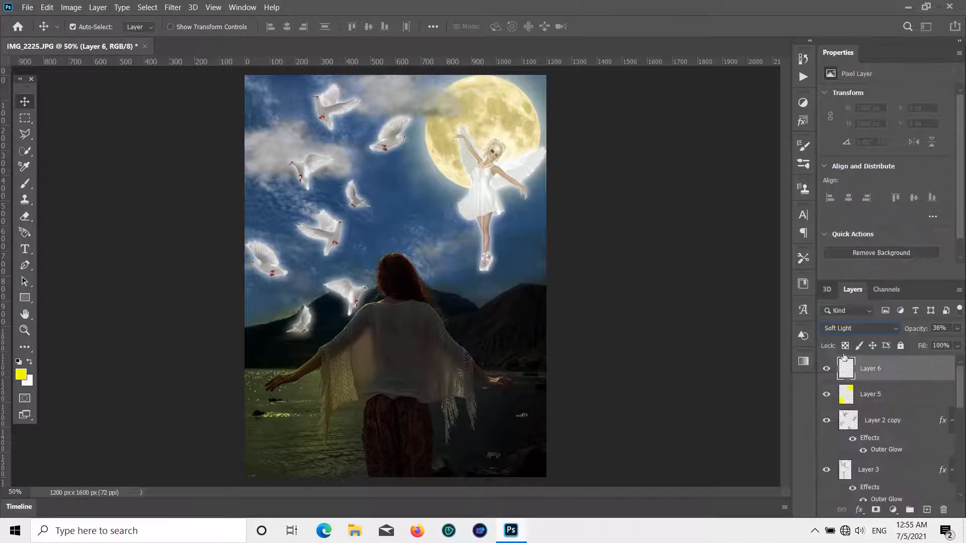
- Paint yellow light over the right hillside with a 600 px brush and over the woman's hair and right shoulder with a 175 px brush
{"action": "left_click", "coordinate": [28, 186]}
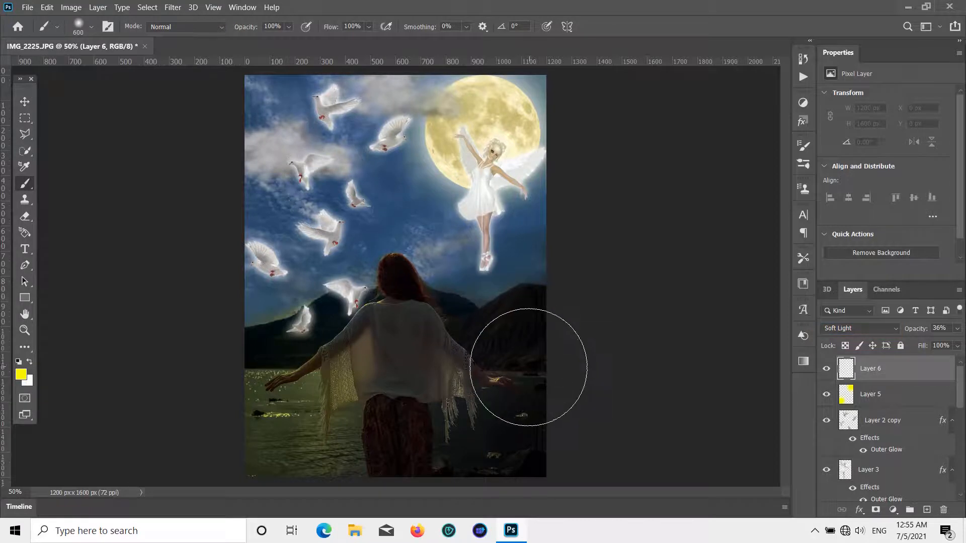
{"action": "left_click", "coordinate": [496, 352]}
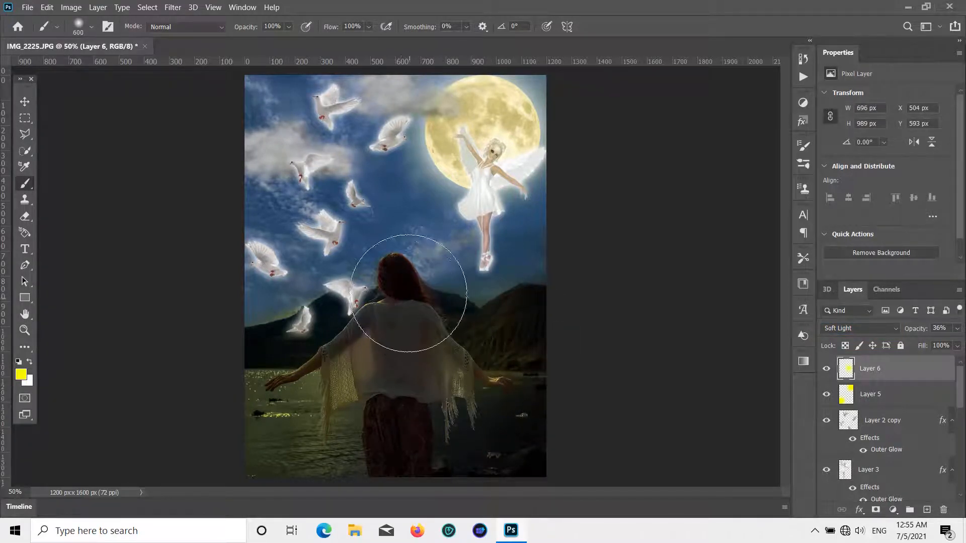
{"action": "scroll", "coordinate": [409, 294], "scroll_direction": "up", "scroll_amount": 4}
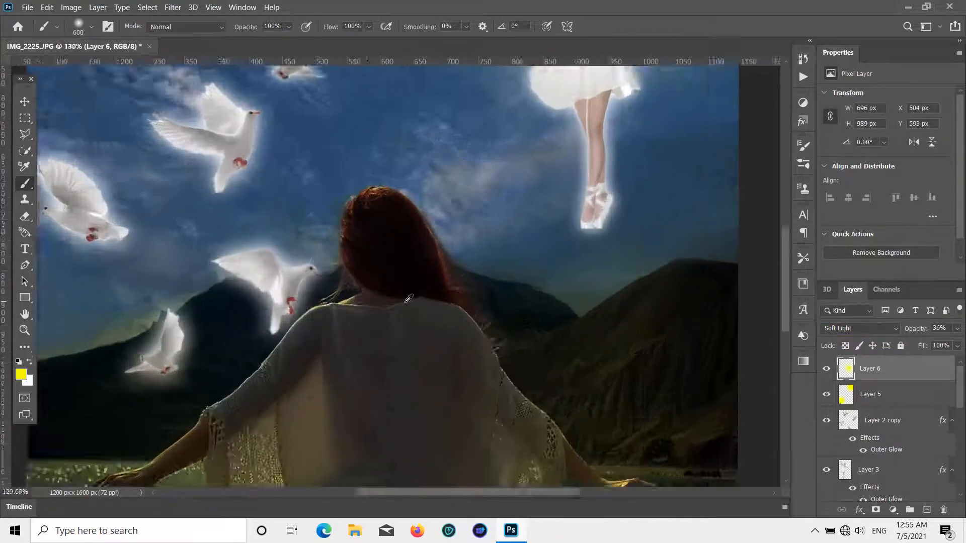
{"action": "scroll", "coordinate": [408, 298], "scroll_direction": "down", "scroll_amount": 3}
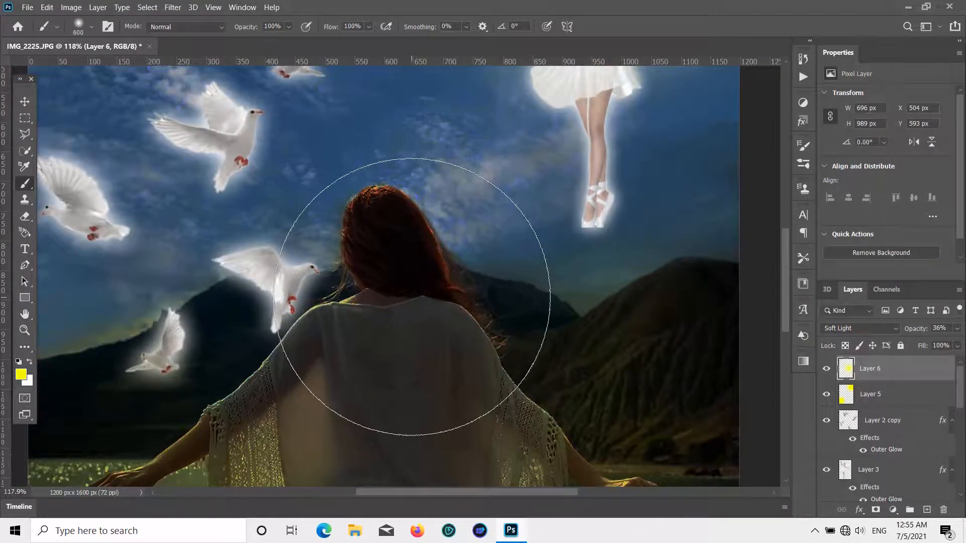
{"action": "key", "text": "bracketleft"}
{"action": "key", "text": "bracketleft"}
{"action": "key", "text": "bracketleft"}
{"action": "key", "text": "bracketleft"}
{"action": "key", "text": "bracketleft"}
{"action": "key", "text": "bracketleft"}
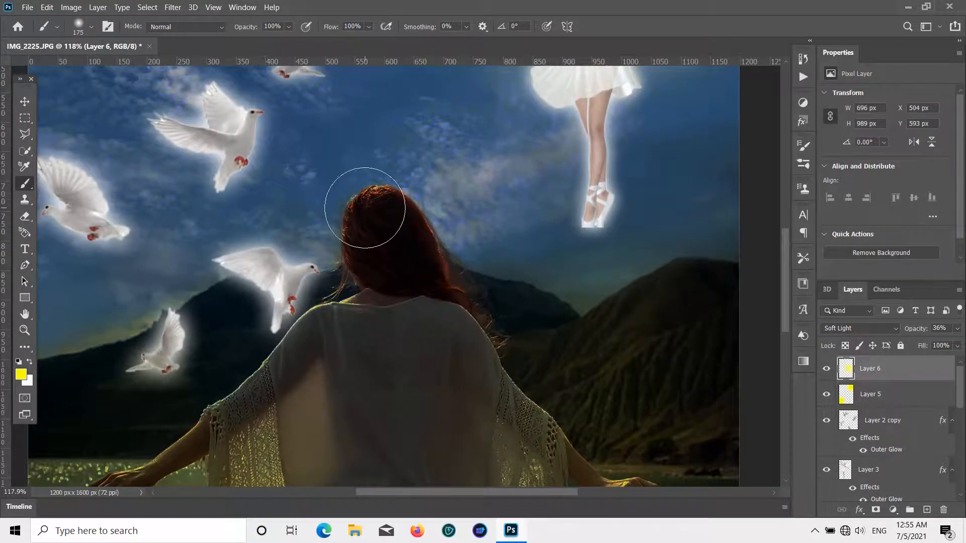
{"action": "mouse_move", "coordinate": [365, 207]}
{"action": "left_mouse_down"}
{"action": "mouse_move", "coordinate": [405, 232]}
{"action": "mouse_move", "coordinate": [419, 281]}
{"action": "mouse_move", "coordinate": [493, 374]}
{"action": "mouse_move", "coordinate": [446, 312]}
{"action": "left_mouse_up"}
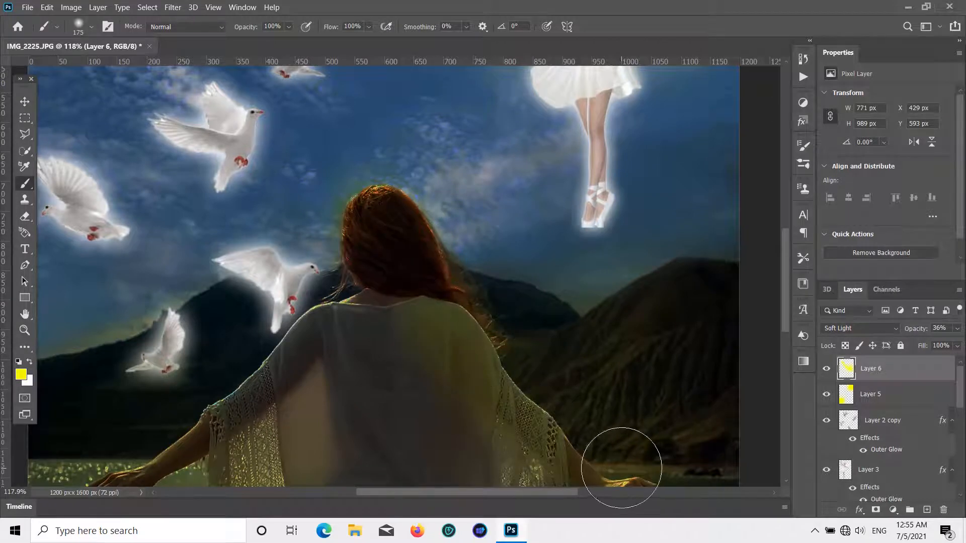
- Paint yellow light along both of the woman's arms and shoulders up to the side of her head on Layer 6
{"action": "scroll", "coordinate": [621, 468], "scroll_direction": "down", "scroll_amount": 8}
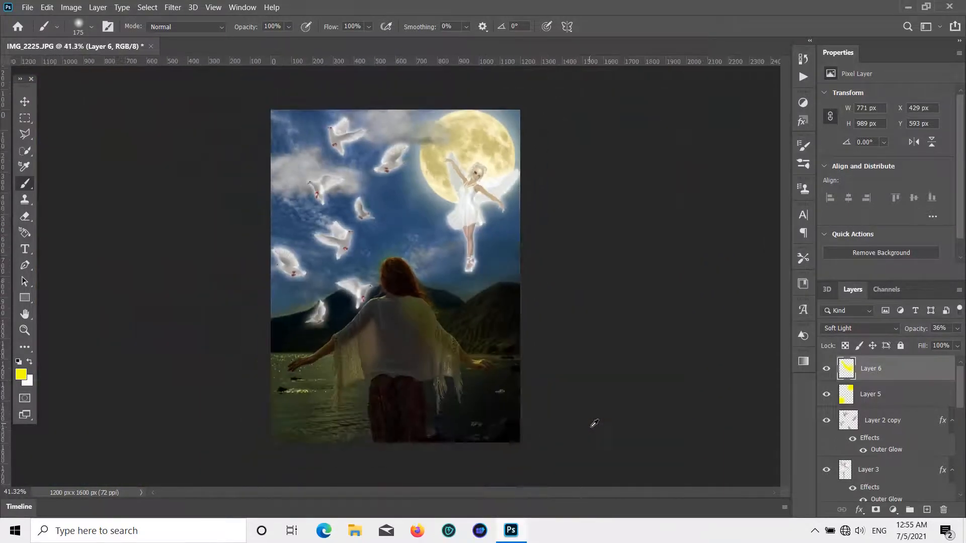
{"action": "scroll", "coordinate": [493, 394], "scroll_direction": "up", "scroll_amount": 5}
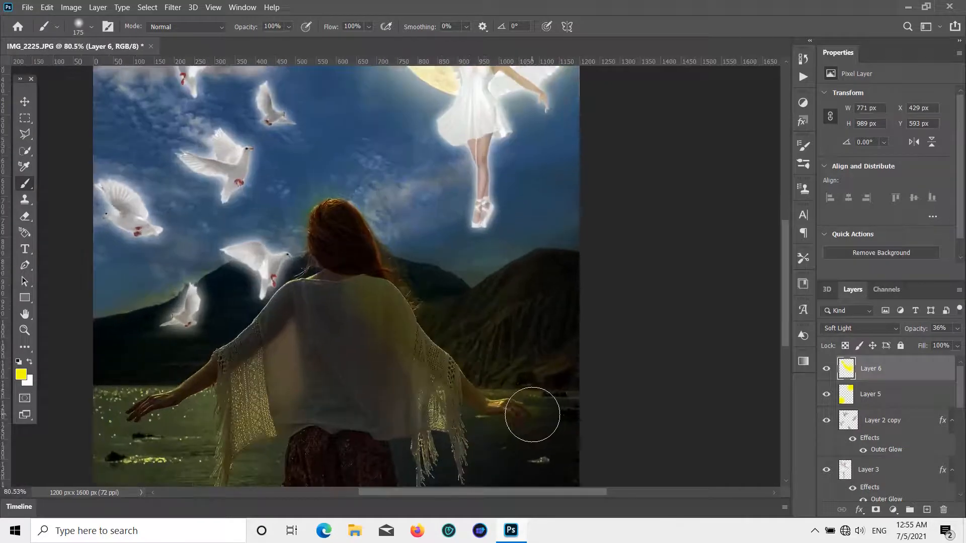
{"action": "mouse_move", "coordinate": [518, 401]}
{"action": "left_mouse_down"}
{"action": "mouse_move", "coordinate": [350, 245]}
{"action": "mouse_move", "coordinate": [323, 248]}
{"action": "mouse_move", "coordinate": [270, 296]}
{"action": "mouse_move", "coordinate": [245, 330]}
{"action": "mouse_move", "coordinate": [238, 364]}
{"action": "mouse_move", "coordinate": [248, 344]}
{"action": "mouse_move", "coordinate": [176, 391]}
{"action": "mouse_move", "coordinate": [256, 250]}
{"action": "mouse_move", "coordinate": [286, 232]}
{"action": "left_mouse_up"}
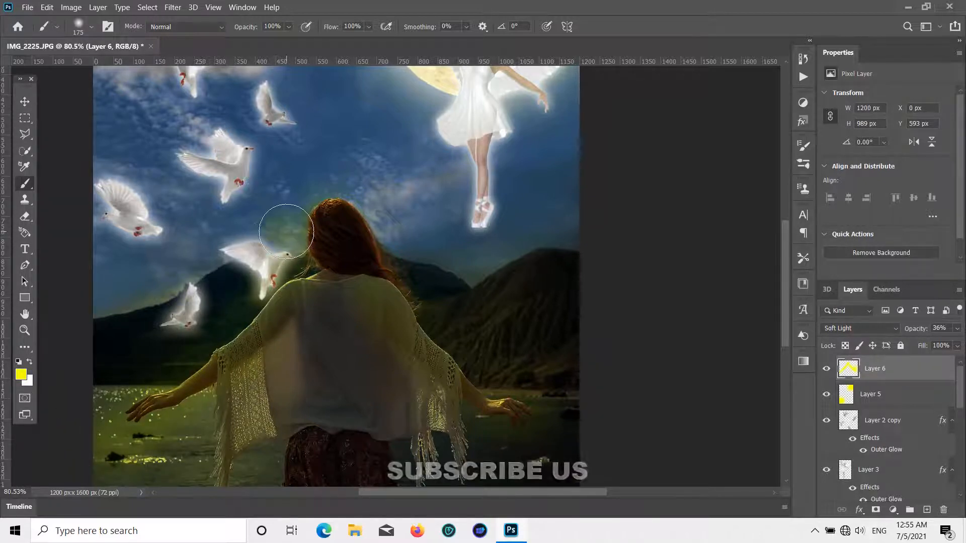
{"action": "scroll", "coordinate": [416, 177], "scroll_direction": "up", "scroll_amount": 3}
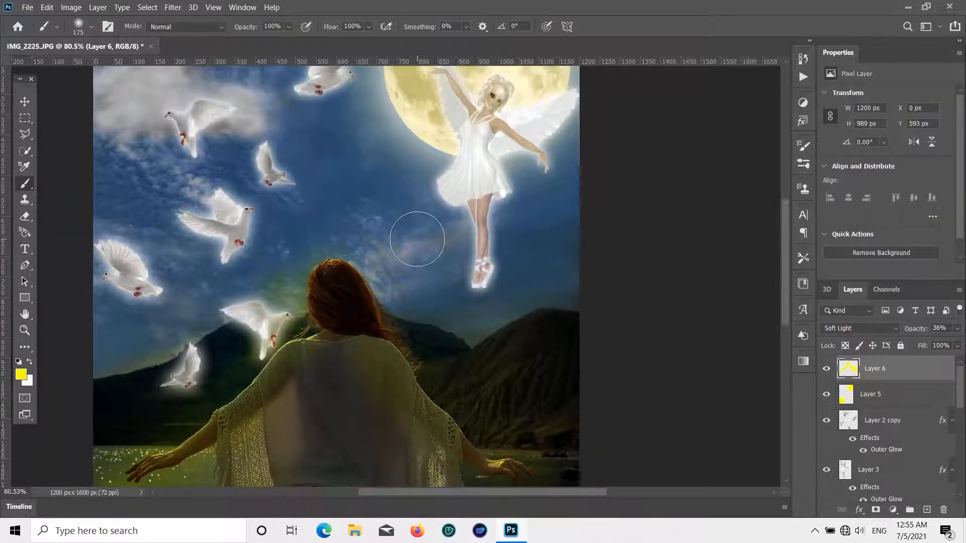
{"action": "scroll", "coordinate": [417, 239], "scroll_direction": "up", "scroll_amount": 2}
{"action": "mouse_move", "coordinate": [432, 178]}
{"action": "left_mouse_down"}
{"action": "mouse_move", "coordinate": [429, 218]}
{"action": "mouse_move", "coordinate": [439, 191]}
{"action": "mouse_move", "coordinate": [465, 203]}
{"action": "mouse_move", "coordinate": [552, 145]}
{"action": "left_mouse_up"}
{"action": "scroll", "coordinate": [551, 141], "scroll_direction": "up", "scroll_amount": 1}
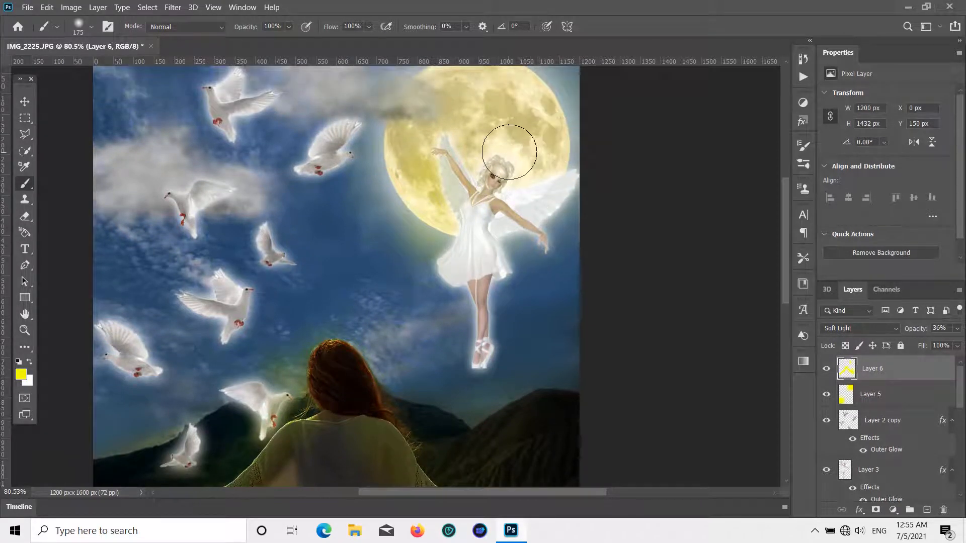
{"action": "key", "text": "ctrl+z"}
{"action": "scroll", "coordinate": [443, 182], "scroll_direction": "up", "scroll_amount": 1}
{"action": "scroll", "coordinate": [443, 182], "scroll_direction": "up", "scroll_amount": 1}
{"action": "left_click_drag", "start_coordinate": [377, 190], "coordinate": [399, 189]}
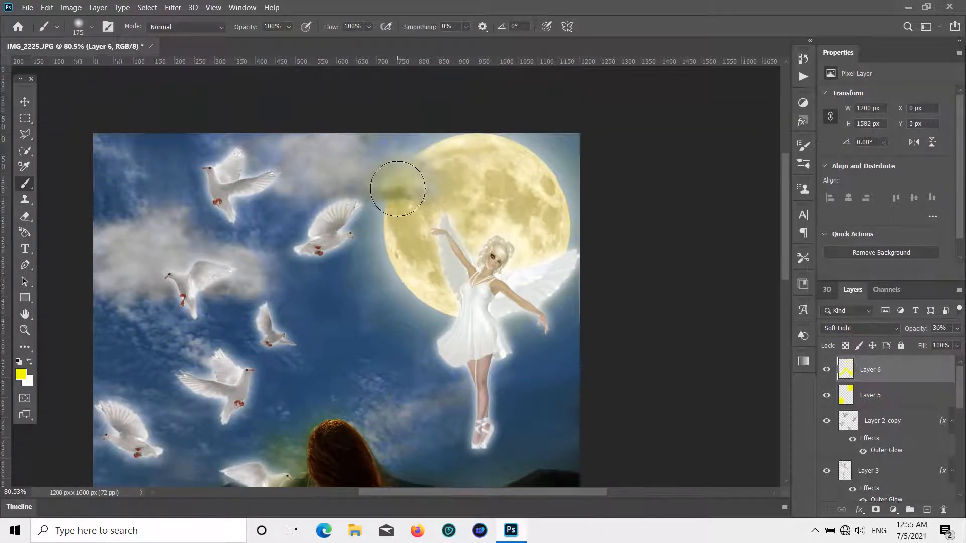
{"action": "scroll", "coordinate": [594, 182], "scroll_direction": "down", "scroll_amount": 1}
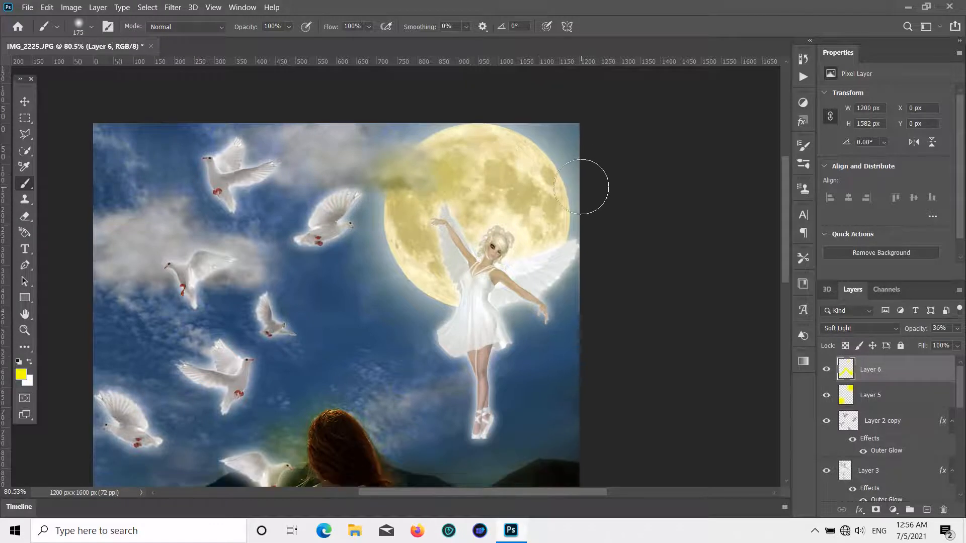
{"action": "key", "text": "ctrl+z"}
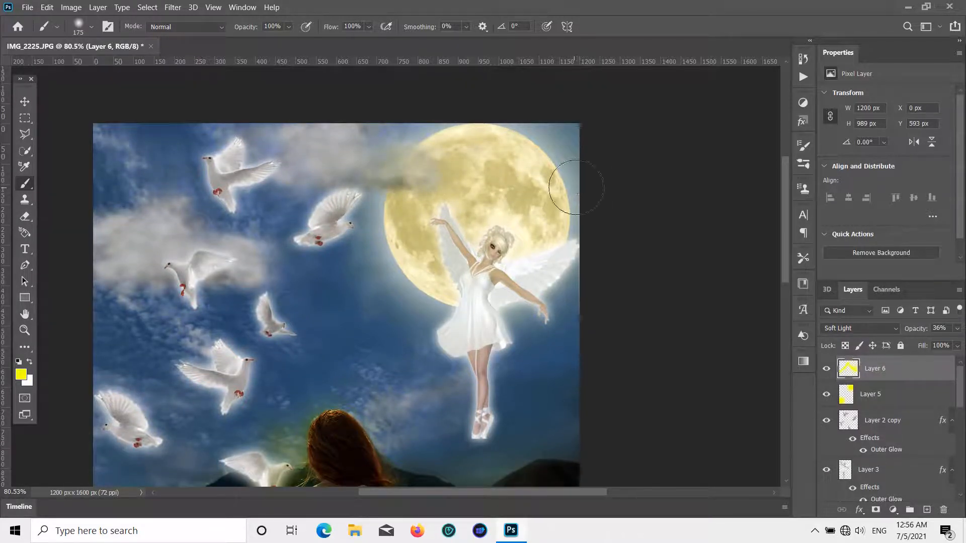
{"action": "scroll", "coordinate": [539, 176], "scroll_direction": "down", "scroll_amount": 5}
{"action": "mouse_move", "coordinate": [367, 178]}
{"action": "left_mouse_down"}
{"action": "mouse_move", "coordinate": [363, 157]}
{"action": "mouse_move", "coordinate": [379, 195]}
{"action": "mouse_move", "coordinate": [443, 221]}
{"action": "left_mouse_up"}
{"action": "key", "text": "ctrl+z"}
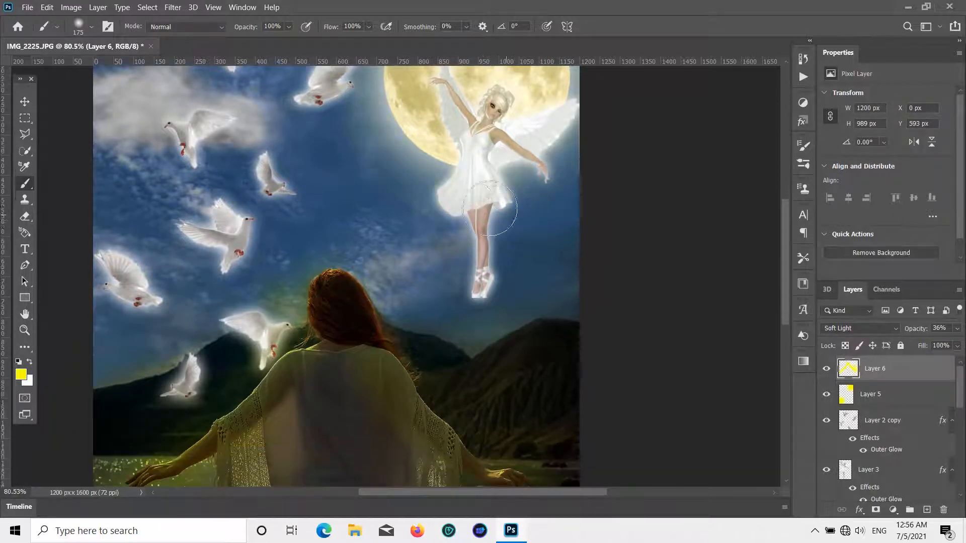
- Paint yellow light over the left side of the shawl at 175 px and over the water on the left with a 400 px brush
{"action": "scroll", "coordinate": [362, 270], "scroll_direction": "down", "scroll_amount": 8}
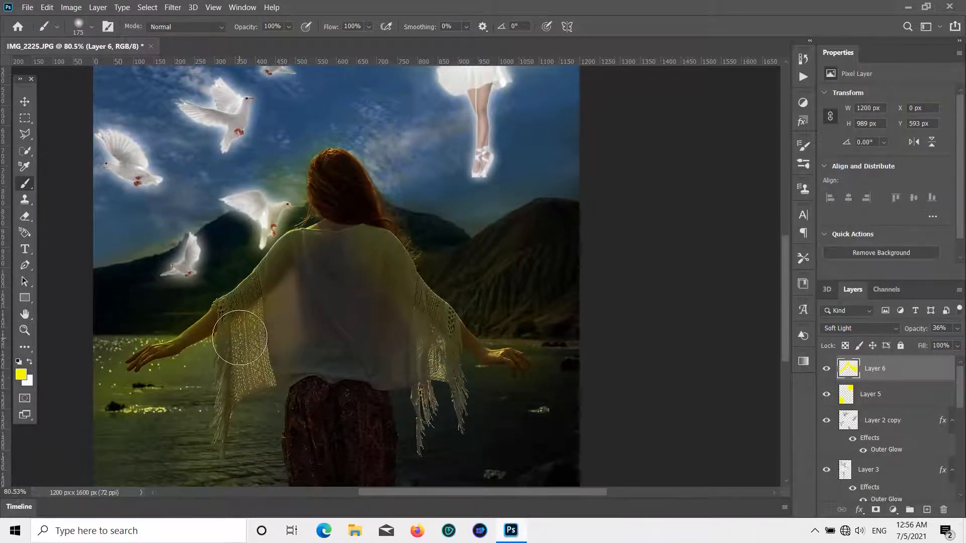
{"action": "left_click_drag", "start_coordinate": [237, 334], "coordinate": [234, 394]}
{"action": "scroll", "coordinate": [183, 380], "scroll_direction": "down", "scroll_amount": 2}
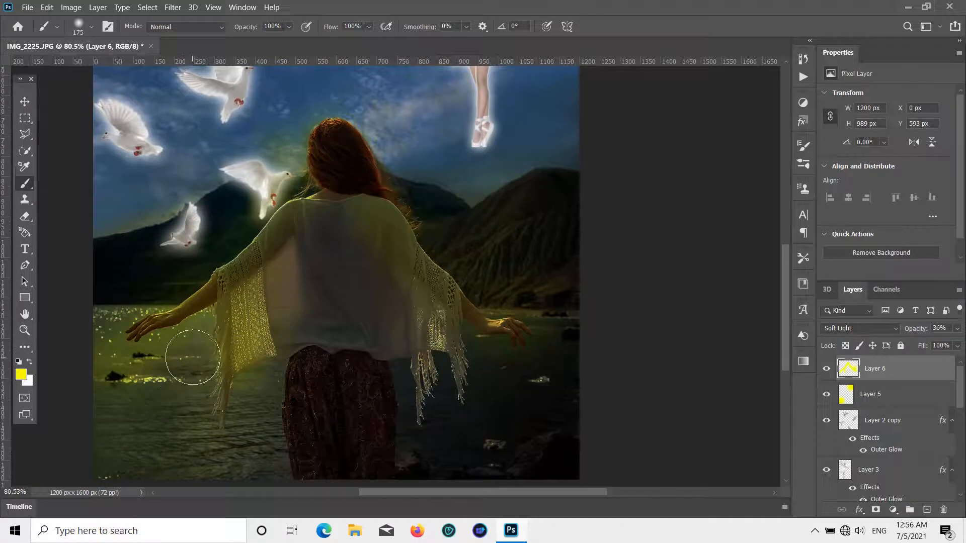
{"action": "key", "text": "bracketright"}
{"action": "key", "text": "bracketright"}
{"action": "key", "text": "bracketright"}
{"action": "key", "text": "bracketright"}
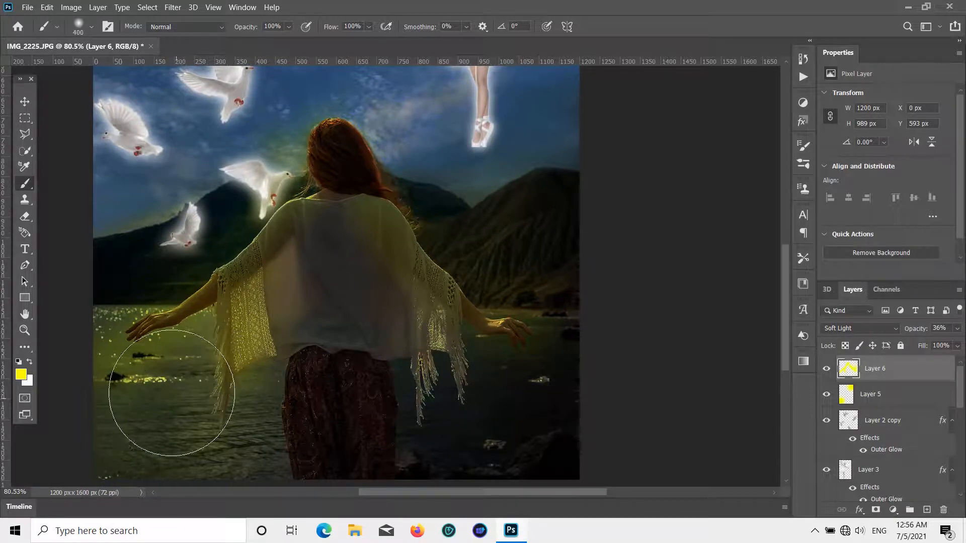
{"action": "left_click", "coordinate": [144, 375]}
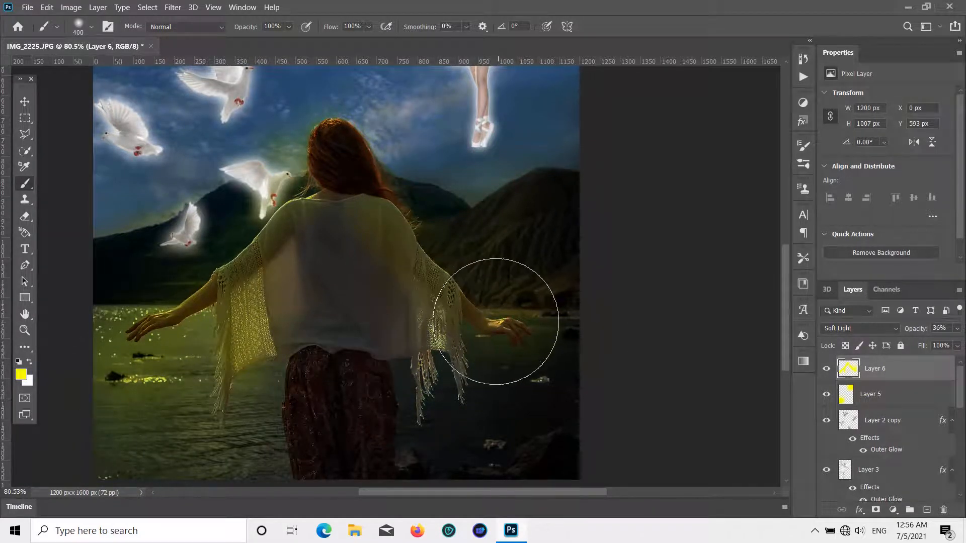
- Paint yellow light over the right hillside and the edge of the sky above it on Layer 6
{"action": "scroll", "coordinate": [550, 280], "scroll_direction": "down", "scroll_amount": 2}
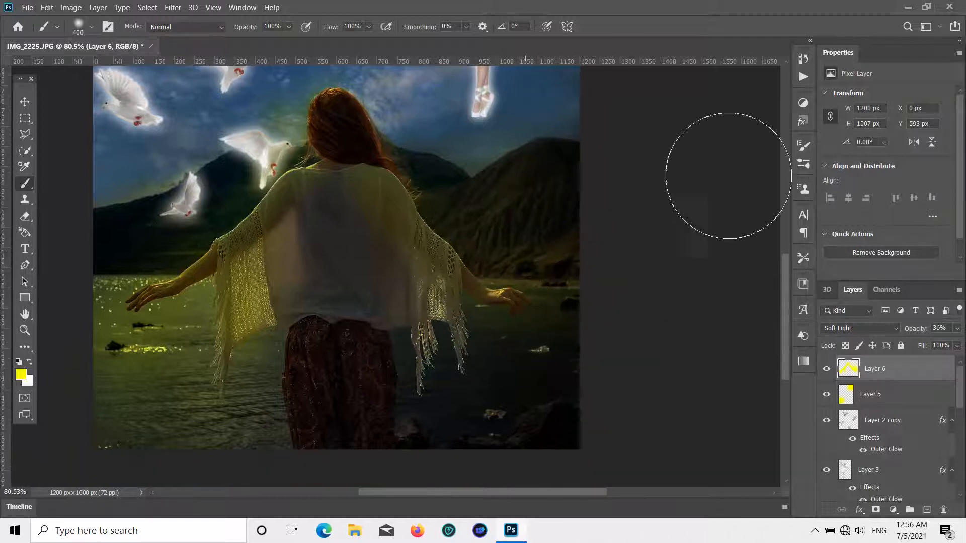
{"action": "left_click_drag", "start_coordinate": [550, 189], "coordinate": [586, 173]}
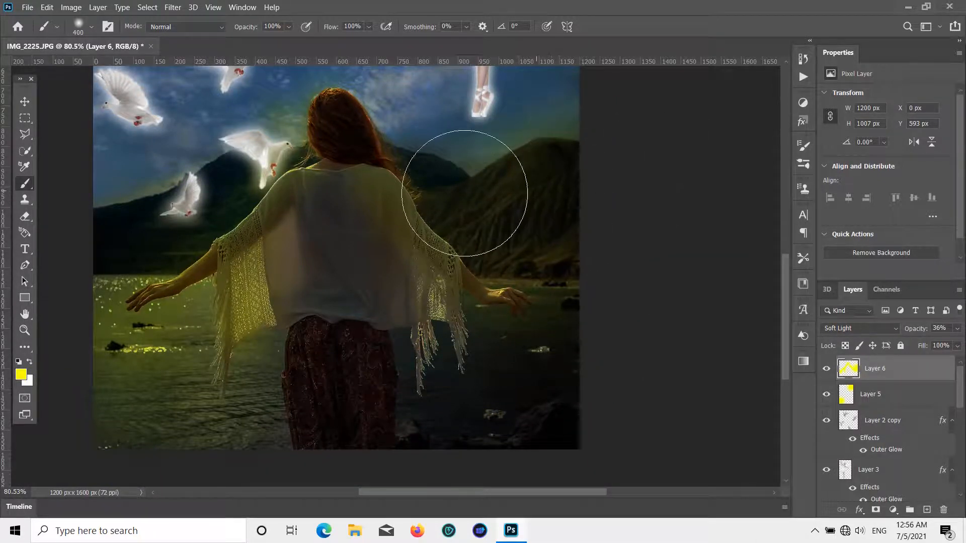
{"action": "scroll", "coordinate": [431, 237], "scroll_direction": "up", "scroll_amount": 4}
- Add a new layer above Layer 6, set its blend mode to Soft Light and its opacity to 24%
{"action": "left_click", "coordinate": [926, 510]}
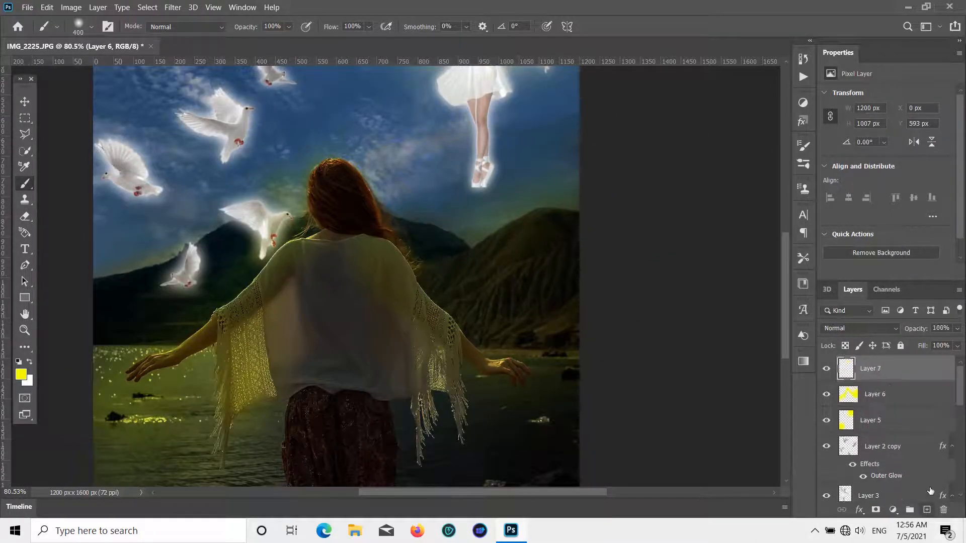
{"action": "left_click", "coordinate": [896, 329]}
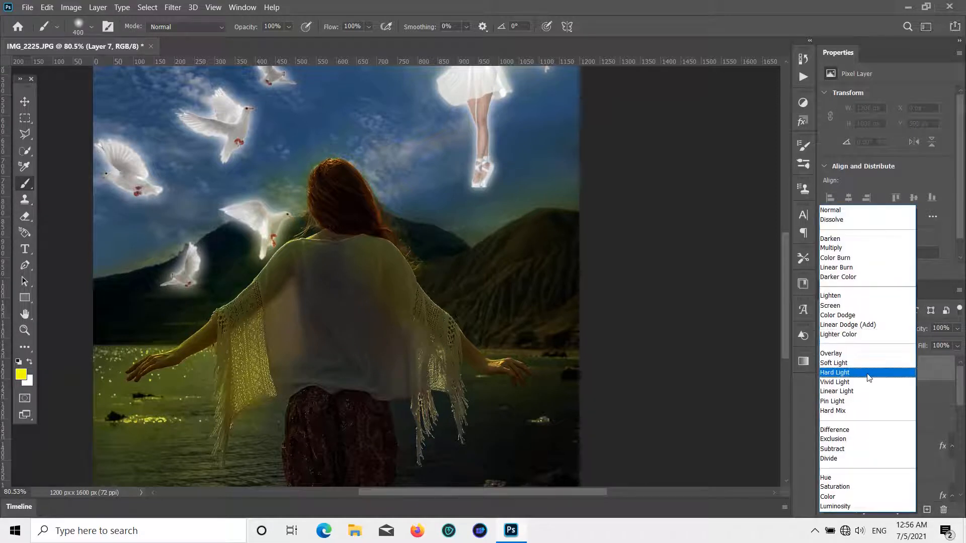
{"action": "left_click", "coordinate": [856, 360]}
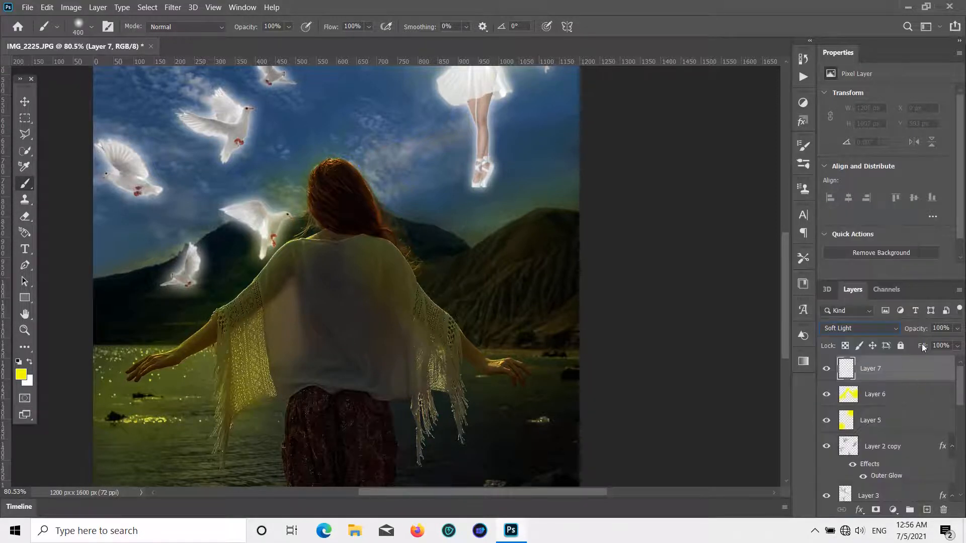
{"action": "left_click", "coordinate": [958, 329]}
{"action": "left_click", "coordinate": [912, 343]}
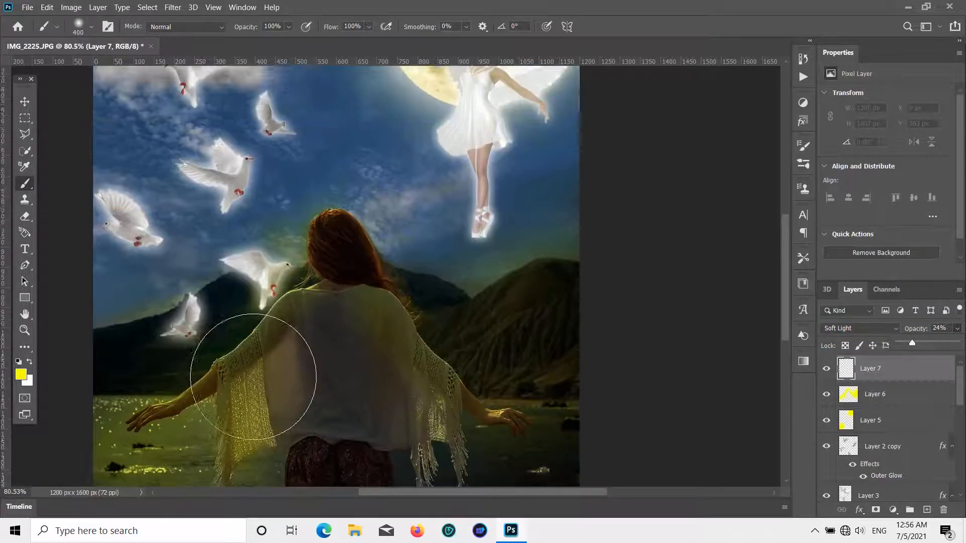
- Try painting bright blue over the upper-left sky on Layer 7 with a 400 px brush
{"action": "scroll", "coordinate": [253, 376], "scroll_direction": "up", "scroll_amount": 5}
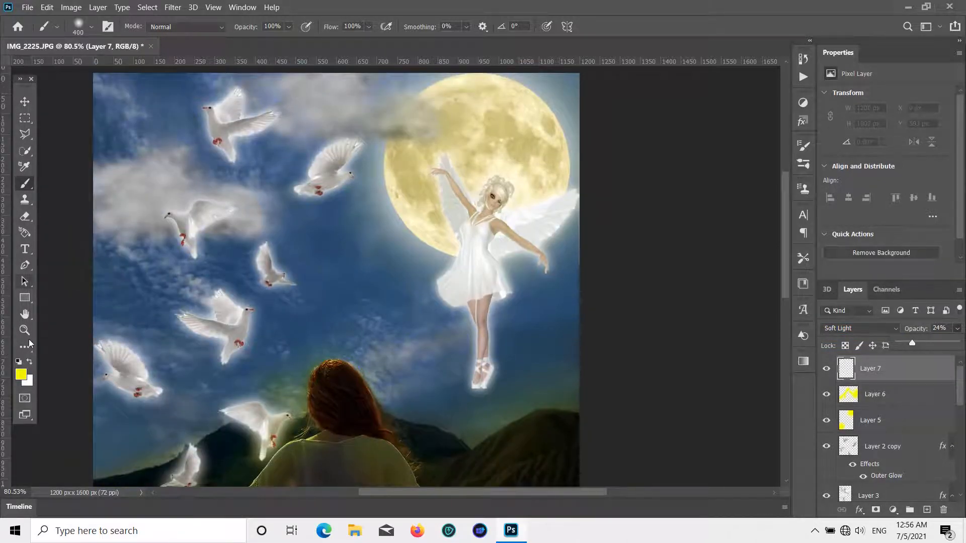
{"action": "left_click", "coordinate": [21, 375]}
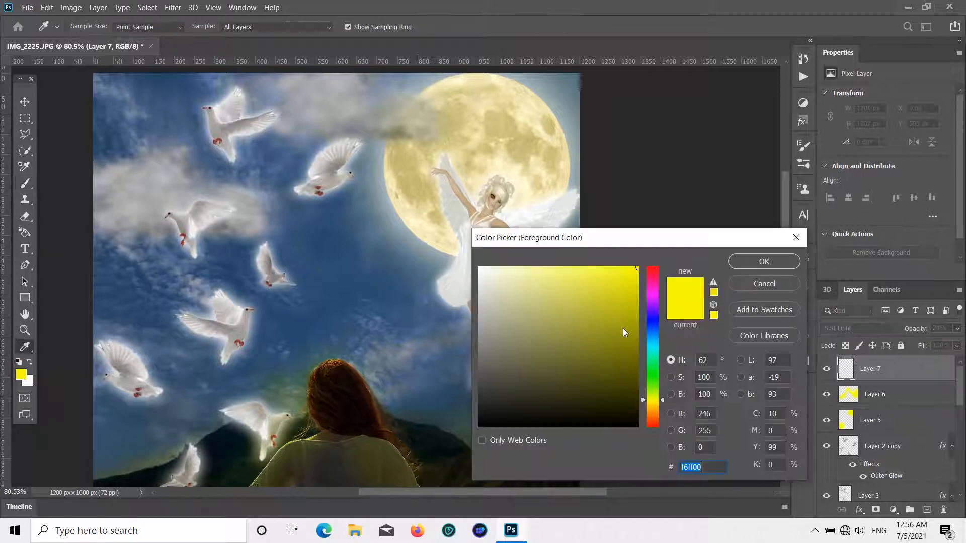
{"action": "left_click", "coordinate": [649, 327]}
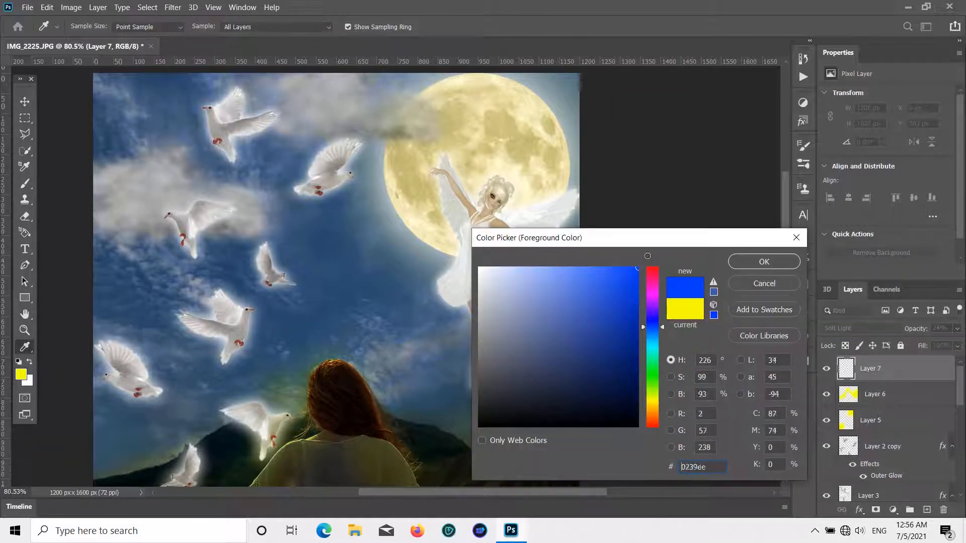
{"action": "left_click", "coordinate": [746, 262]}
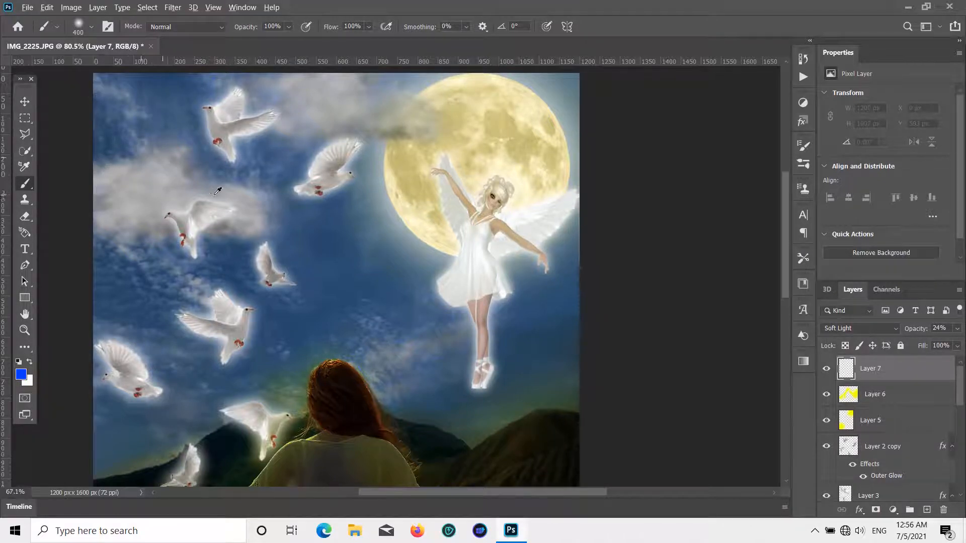
{"action": "scroll", "coordinate": [194, 186], "scroll_direction": "down", "scroll_amount": 3}
{"action": "mouse_move", "coordinate": [122, 122]}
{"action": "left_mouse_down"}
{"action": "mouse_move", "coordinate": [151, 97]}
{"action": "mouse_move", "coordinate": [140, 102]}
{"action": "mouse_move", "coordinate": [156, 114]}
{"action": "left_mouse_up"}
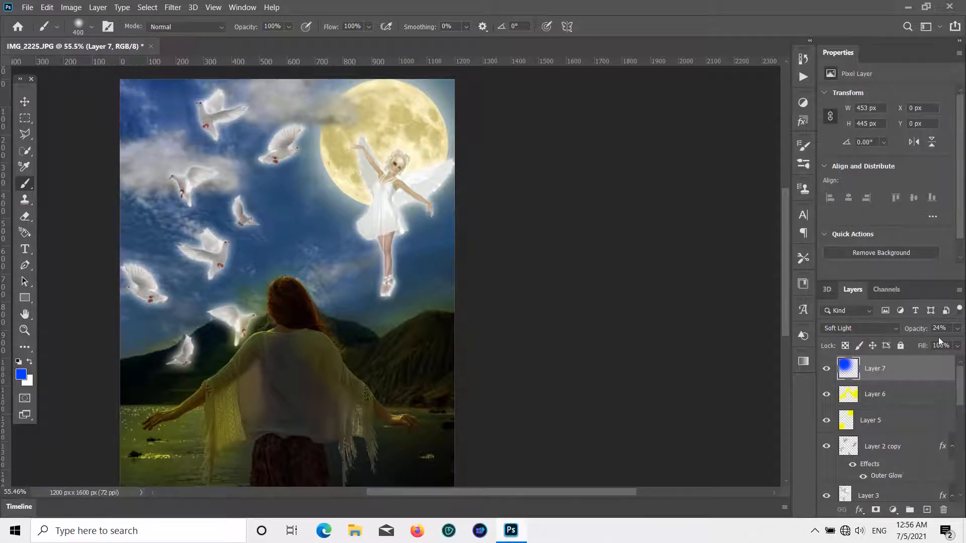
- Test a stronger opacity for the bright blue on Layer 7 and undo the stroke
{"action": "left_click", "coordinate": [956, 330]}
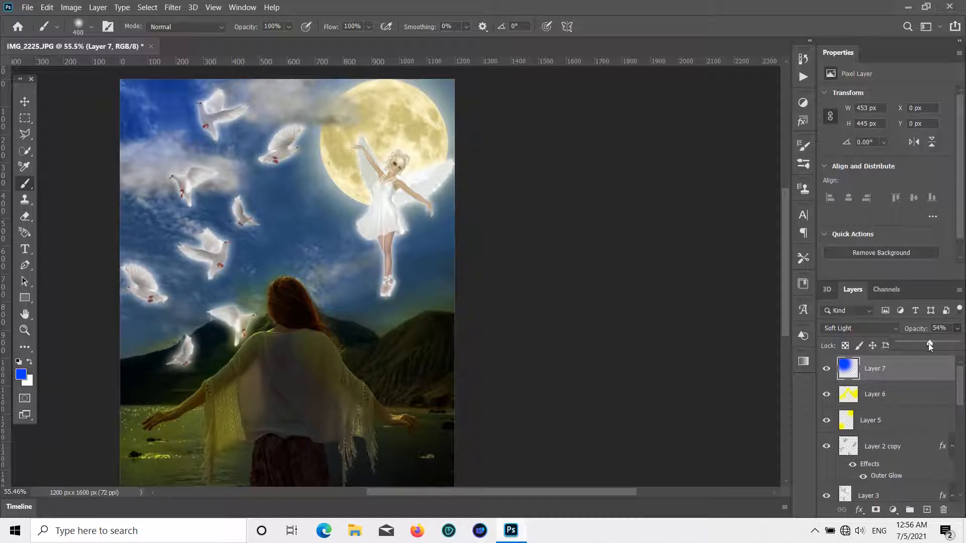
{"action": "left_click_drag", "start_coordinate": [915, 346], "coordinate": [907, 346]}
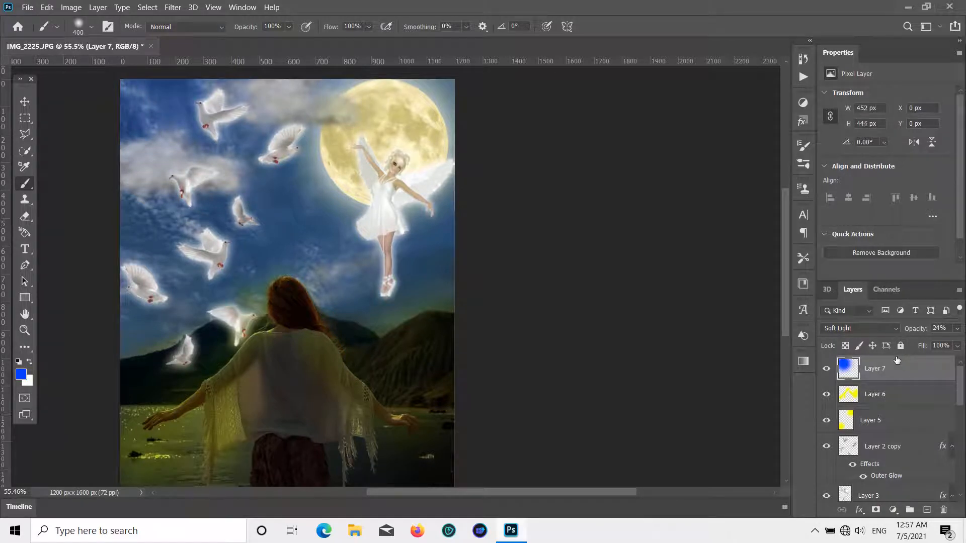
{"action": "key", "text": "ctrl+z"}
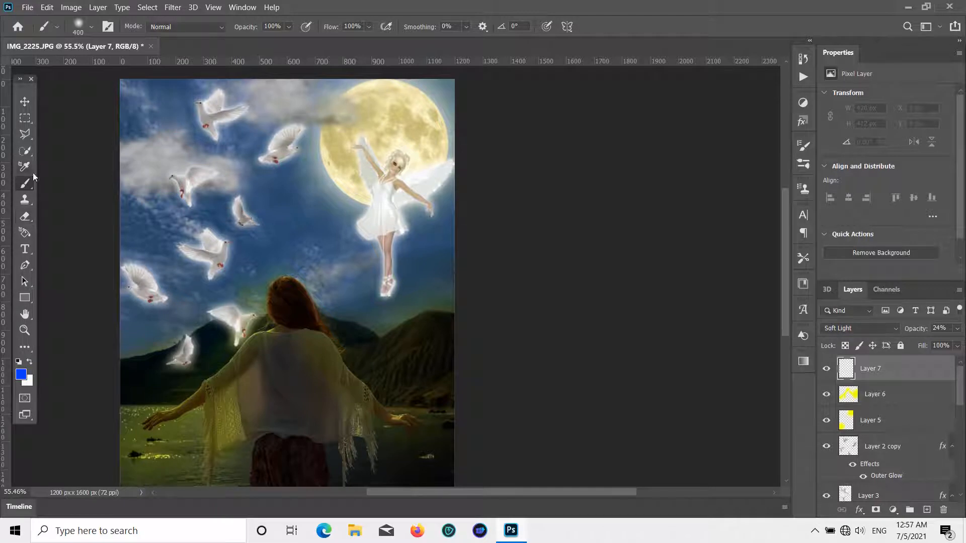
- Set the brush's foreground color to the muted dark blue 303c64
{"action": "left_click", "coordinate": [23, 373]}
{"action": "left_click", "coordinate": [408, 302]}
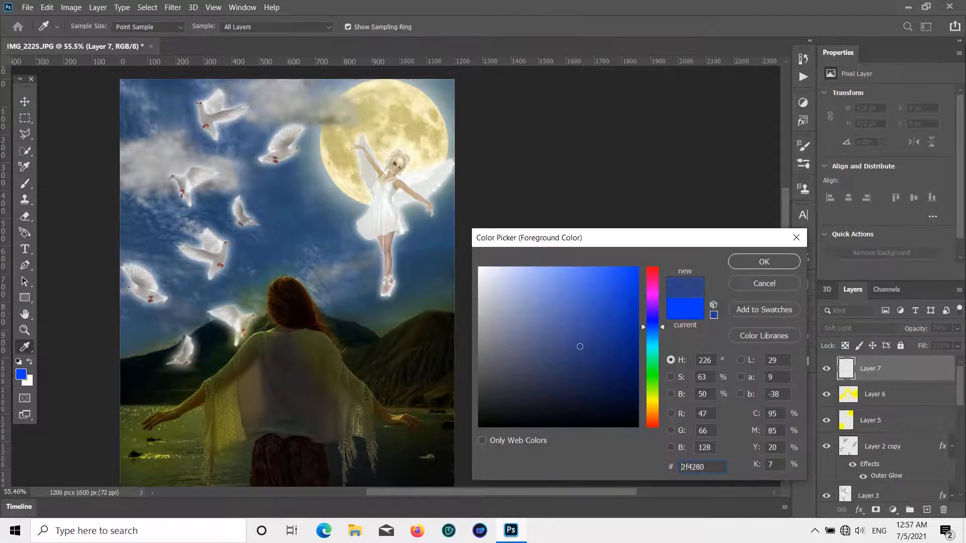
{"action": "left_click_drag", "start_coordinate": [560, 360], "coordinate": [563, 364]}
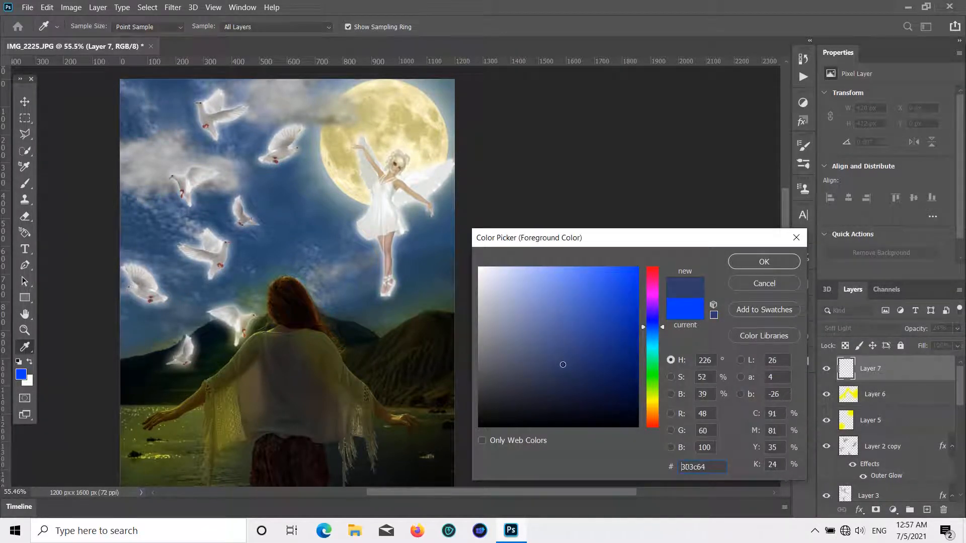
{"action": "left_click", "coordinate": [740, 262]}
{"action": "key", "text": "b"}
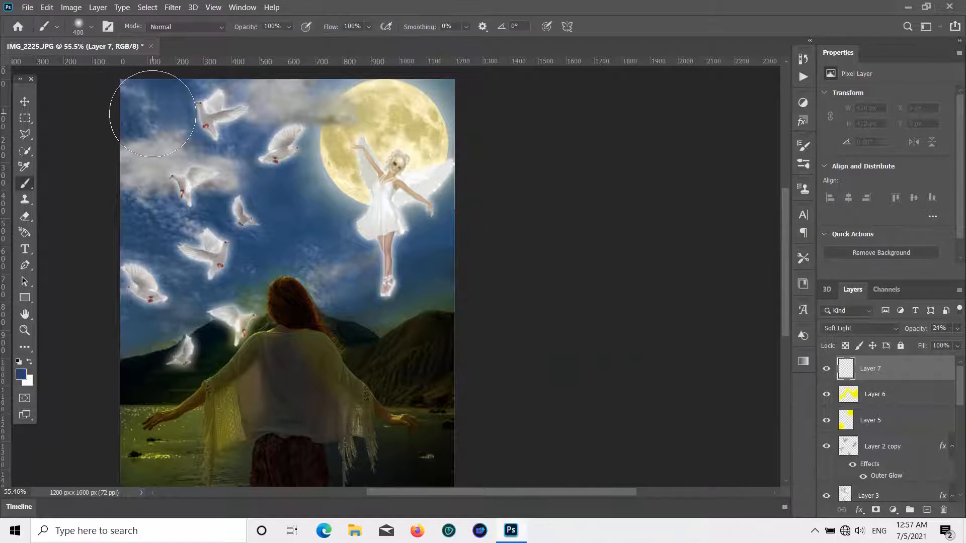
- Dab dark blue onto the upper-left sky with a 900 px brush and raise Layer 7's opacity to 100%
{"action": "key", "text": "bracketright"}
{"action": "key", "text": "bracketright"}
{"action": "key", "text": "bracketright"}
{"action": "left_click", "coordinate": [151, 115]}
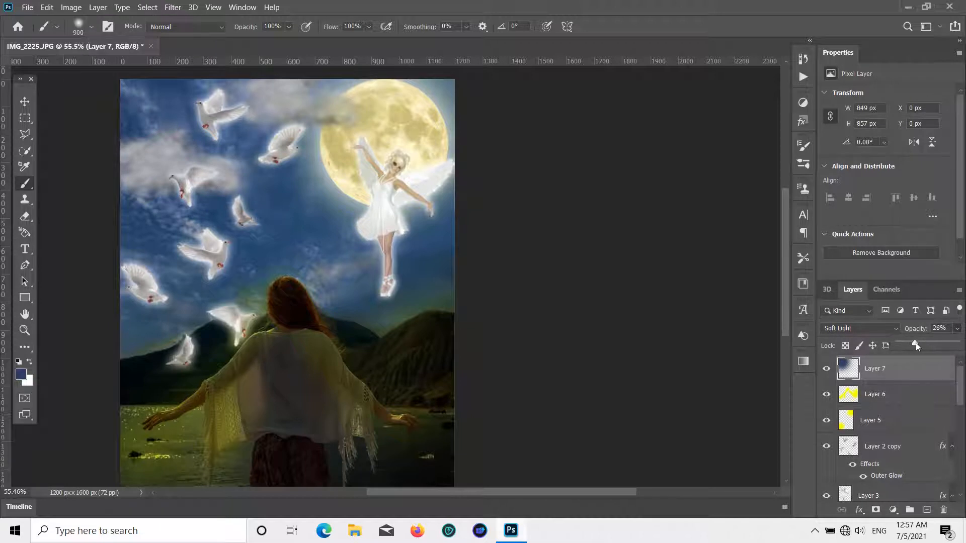
{"action": "left_click_drag", "start_coordinate": [916, 342], "coordinate": [930, 343]}
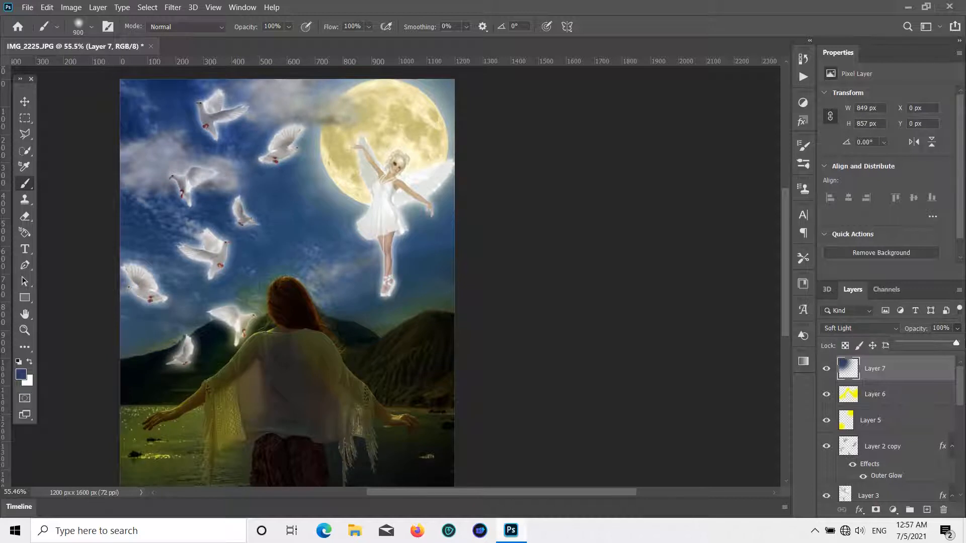
- Paint dark blue over the rest of the sky on Layer 7 with the 900 px brush
{"action": "mouse_move", "coordinate": [140, 226]}
{"action": "left_mouse_down"}
{"action": "mouse_move", "coordinate": [123, 325]}
{"action": "mouse_move", "coordinate": [270, 300]}
{"action": "mouse_move", "coordinate": [295, 269]}
{"action": "mouse_move", "coordinate": [292, 222]}
{"action": "mouse_move", "coordinate": [266, 171]}
{"action": "left_mouse_up"}
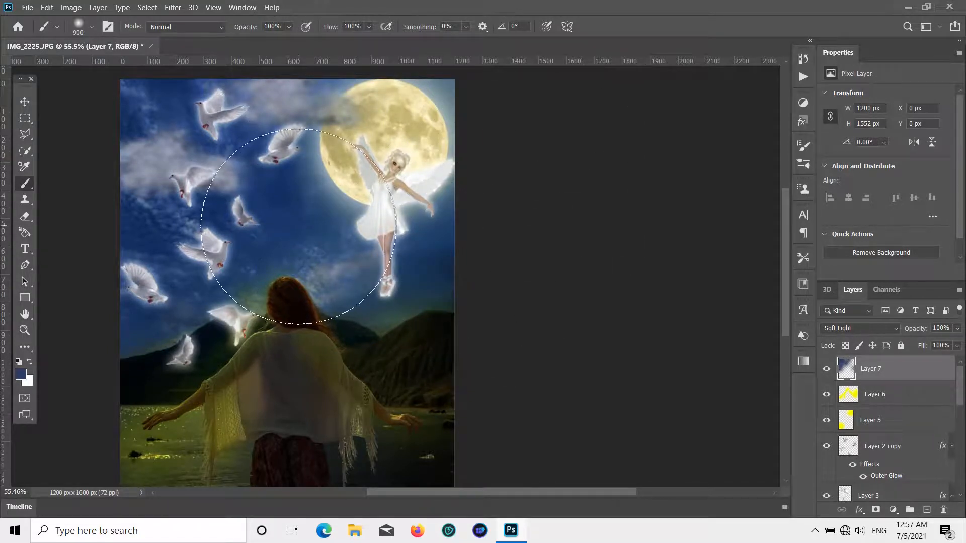
{"action": "mouse_move", "coordinate": [184, 163]}
{"action": "left_mouse_down"}
{"action": "mouse_move", "coordinate": [217, 116]}
{"action": "mouse_move", "coordinate": [147, 190]}
{"action": "mouse_move", "coordinate": [123, 320]}
{"action": "mouse_move", "coordinate": [131, 306]}
{"action": "left_mouse_up"}
{"action": "scroll", "coordinate": [353, 232], "scroll_direction": "down", "scroll_amount": 3}
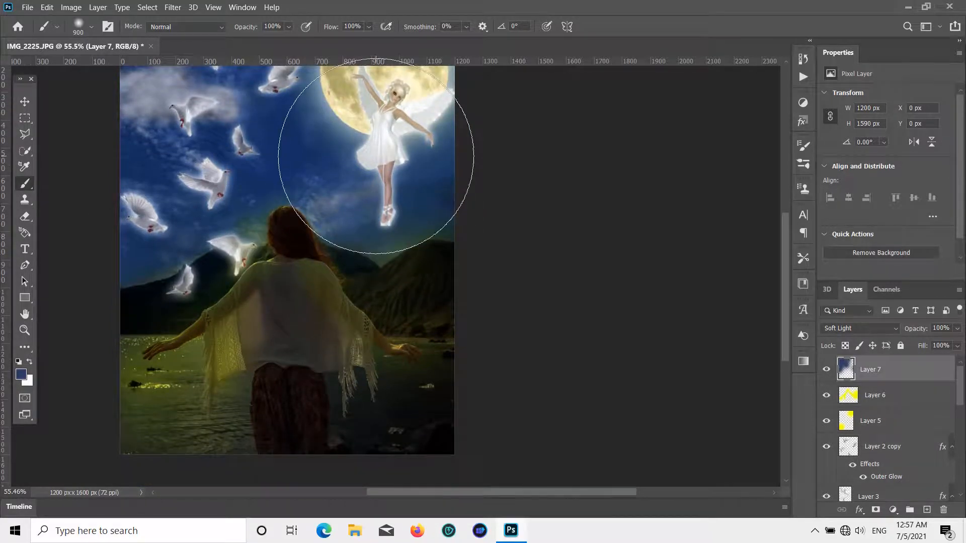
{"action": "scroll", "coordinate": [407, 218], "scroll_direction": "up", "scroll_amount": 4}
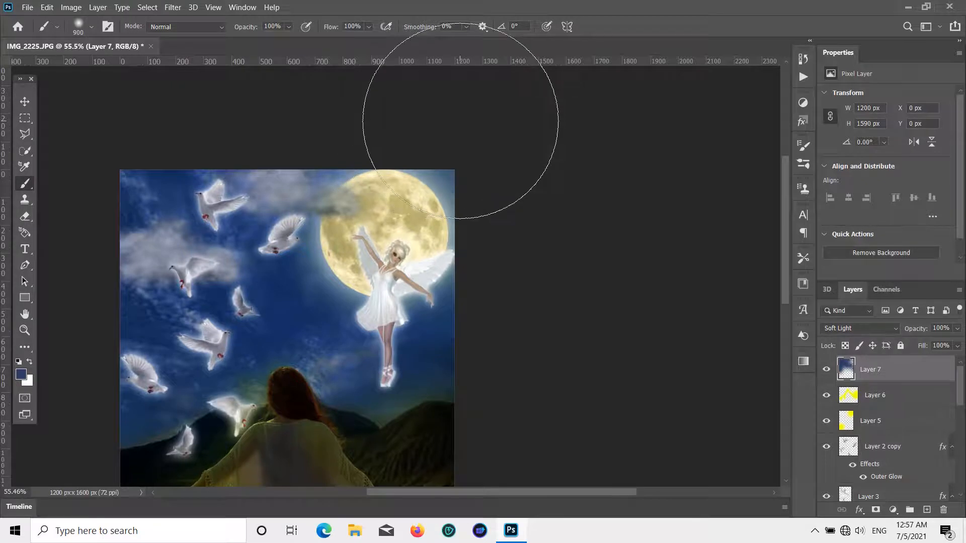
- Move Layer 7 down the layer stack to sit between Layer 2 copy and Layer 3
{"action": "left_click", "coordinate": [24, 101]}
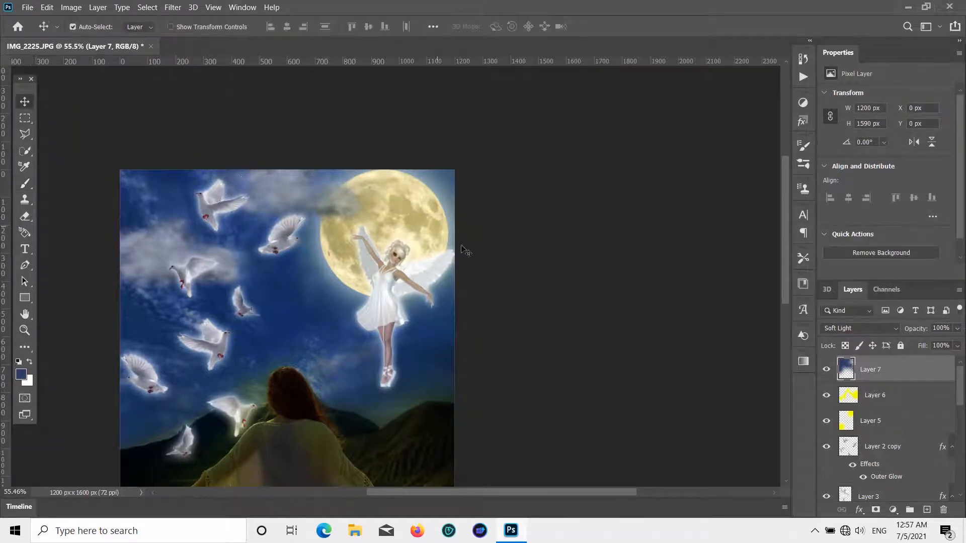
{"action": "scroll", "coordinate": [501, 314], "scroll_direction": "down", "scroll_amount": 2}
{"action": "scroll", "coordinate": [498, 314], "scroll_direction": "down", "scroll_amount": 2}
{"action": "scroll", "coordinate": [492, 312], "scroll_direction": "down", "scroll_amount": 2, "text": "alt"}
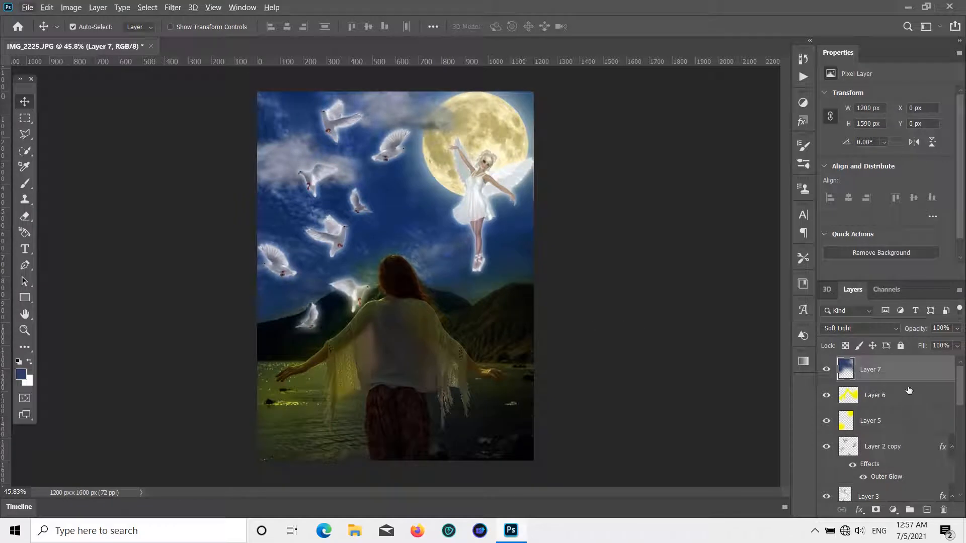
{"action": "left_click_drag", "start_coordinate": [892, 374], "coordinate": [920, 464]}
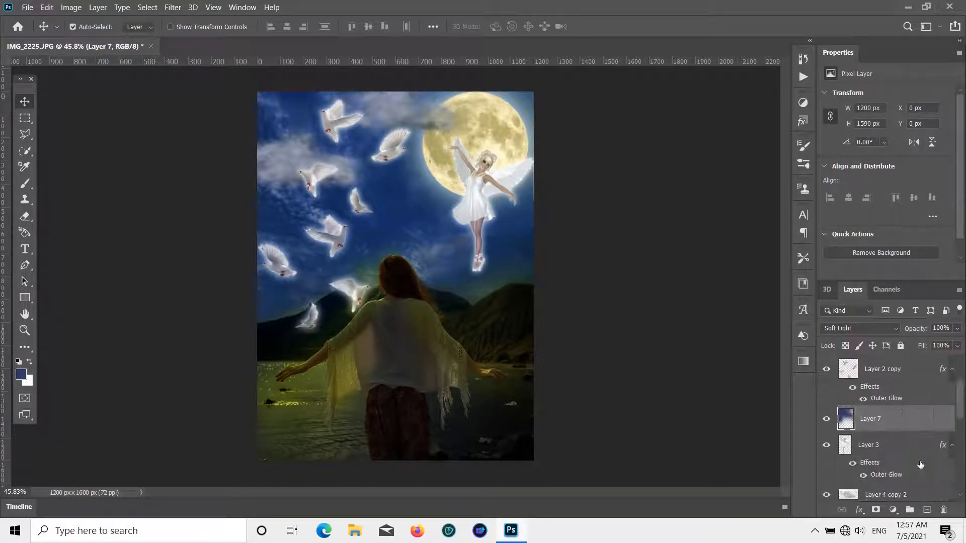
{"action": "left_click_drag", "start_coordinate": [906, 419], "coordinate": [888, 403]}
- Open the Outer Glow settings of the moon on Layer 1
{"action": "left_click", "coordinate": [498, 131]}
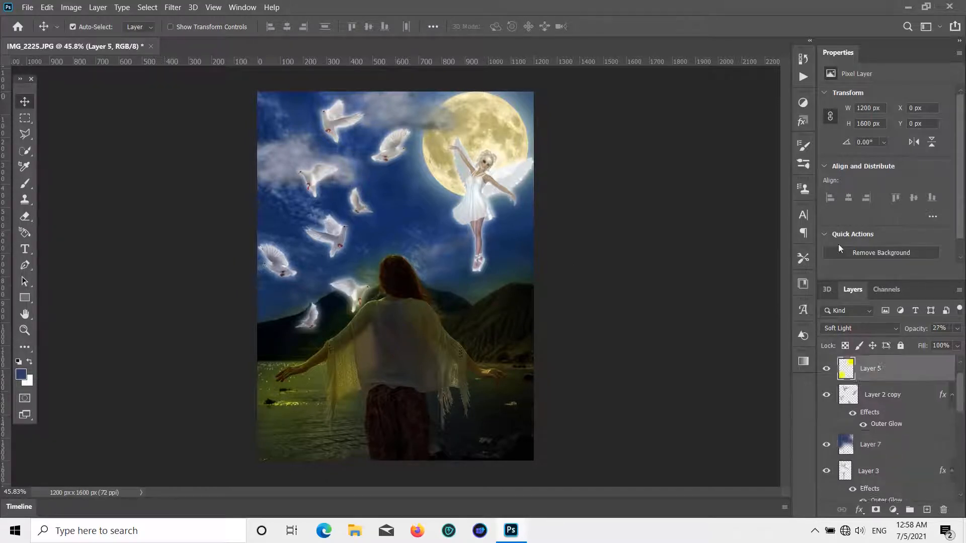
{"action": "scroll", "coordinate": [838, 433], "scroll_direction": "down", "scroll_amount": 6}
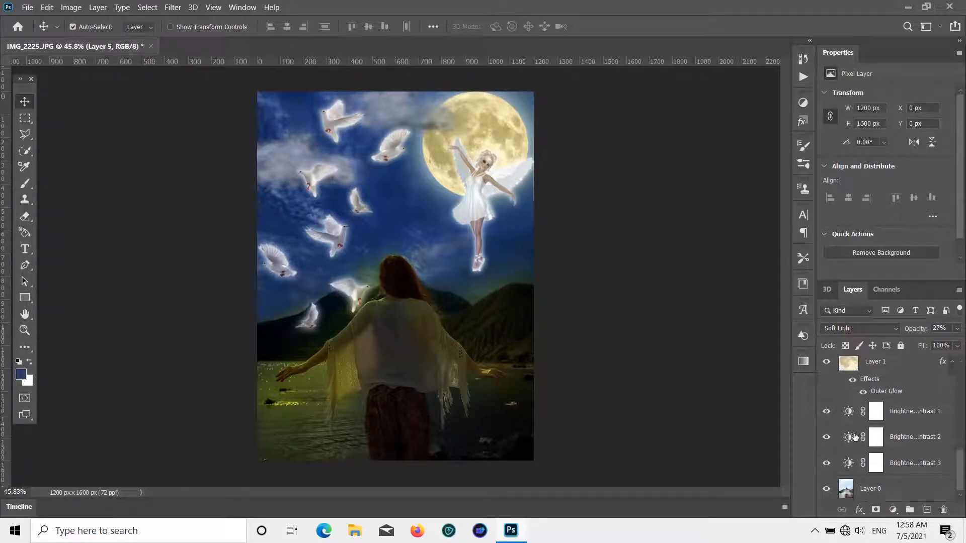
{"action": "left_click", "coordinate": [857, 436]}
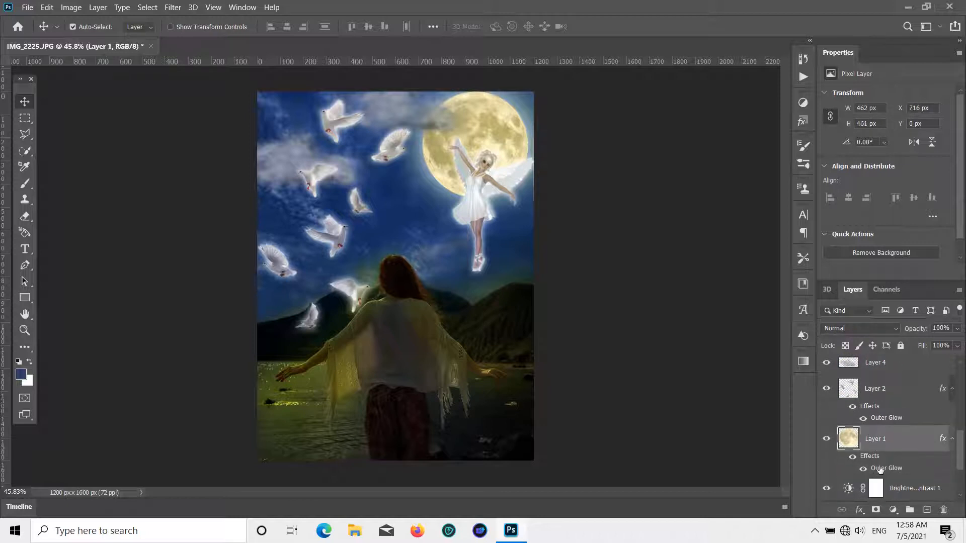
{"action": "double_click", "coordinate": [880, 469]}
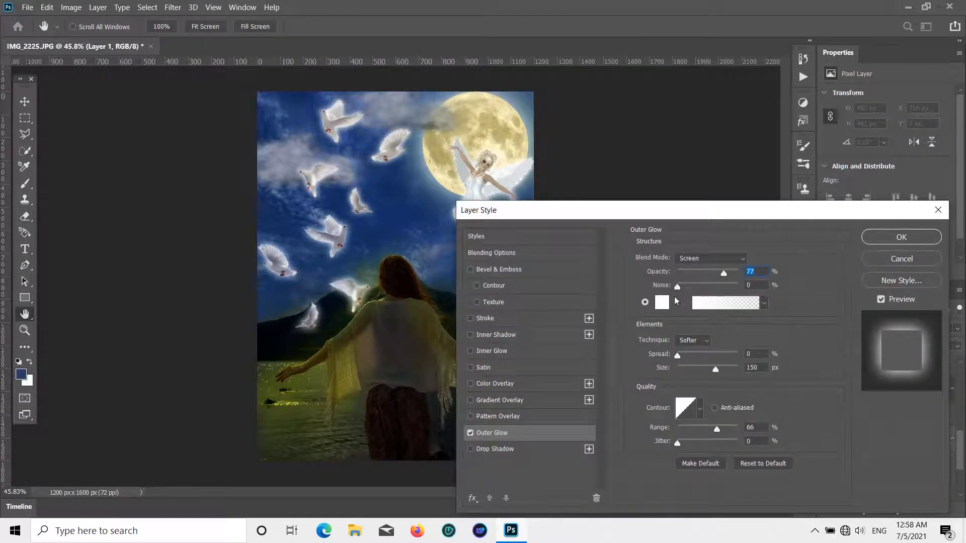
{"action": "left_click", "coordinate": [664, 303]}
{"action": "left_click_drag", "start_coordinate": [652, 412], "coordinate": [650, 403]}
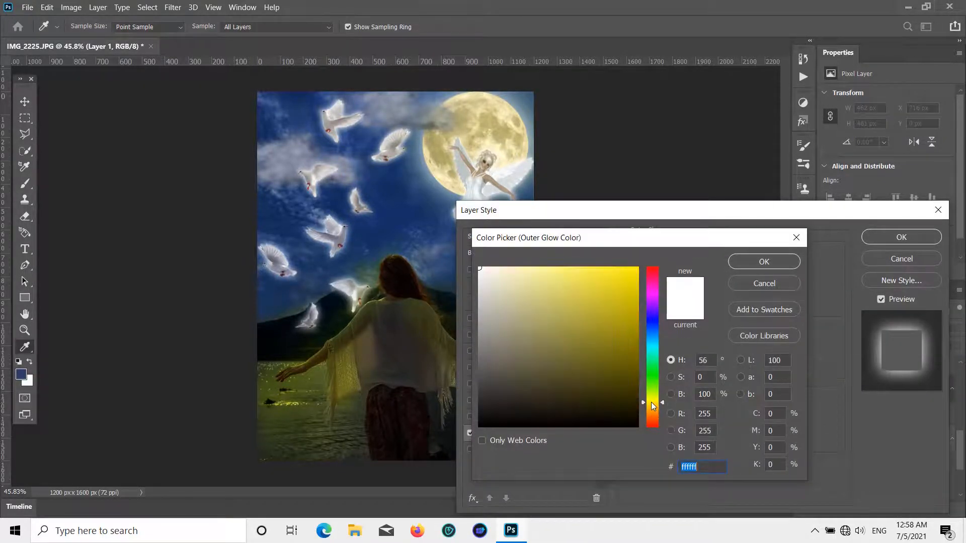
{"action": "left_click", "coordinate": [532, 324]}
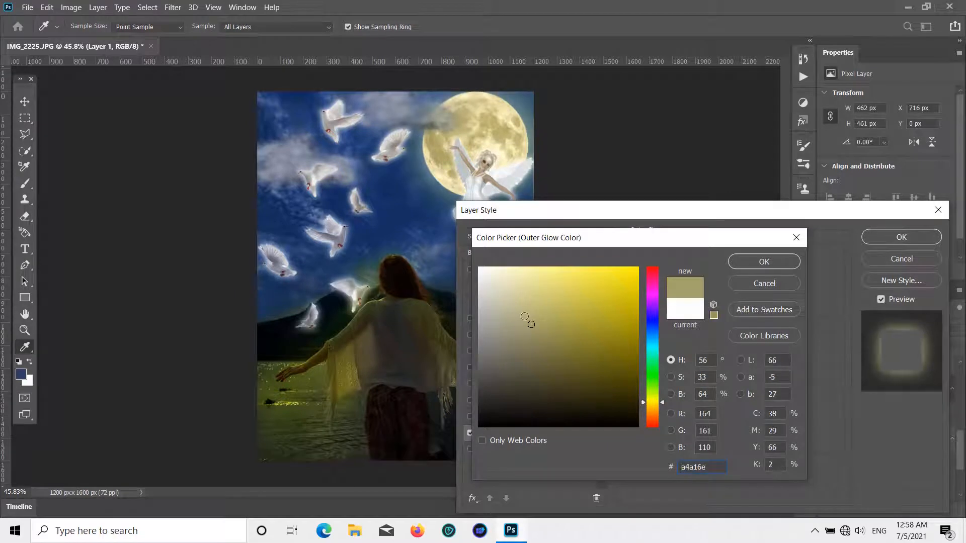
{"action": "mouse_move", "coordinate": [531, 324]}
{"action": "left_mouse_down"}
{"action": "mouse_move", "coordinate": [477, 268]}
{"action": "mouse_move", "coordinate": [446, 265]}
{"action": "left_mouse_up"}
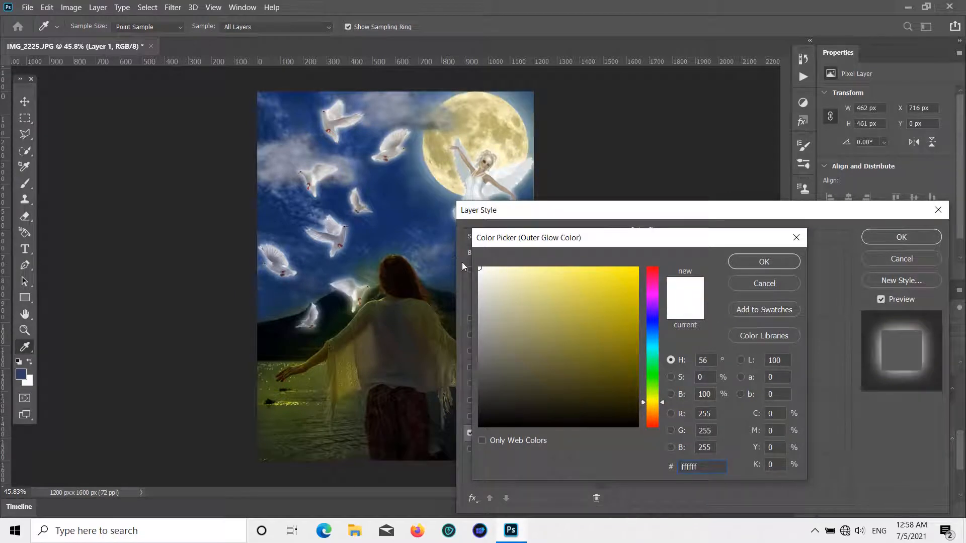
{"action": "left_click", "coordinate": [762, 284]}
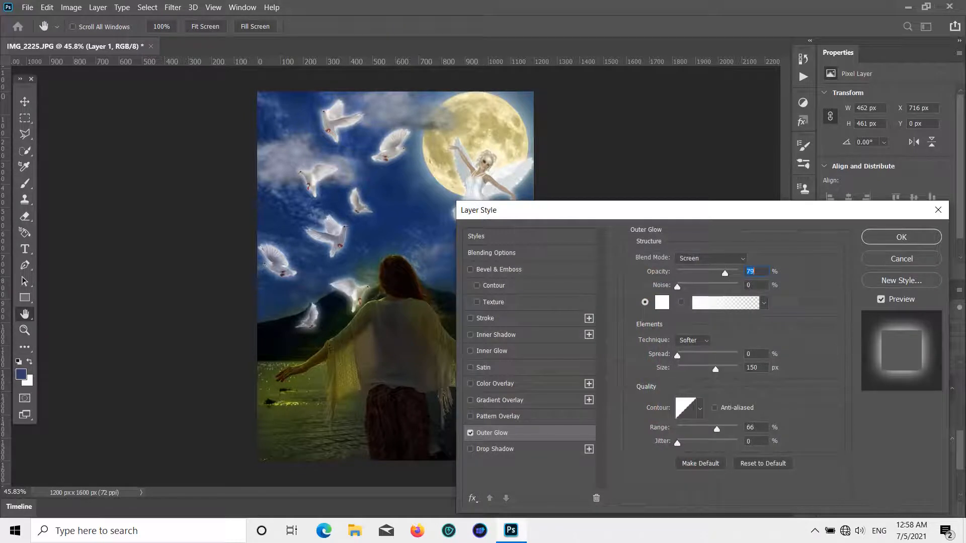
- Set the opacity of the moon's outer glow to 79%
{"action": "left_click", "coordinate": [901, 237]}
- Examine the night scene up close and as a whole, and check the order of the upper layers
{"action": "scroll", "coordinate": [870, 439], "scroll_direction": "up", "scroll_amount": 1}
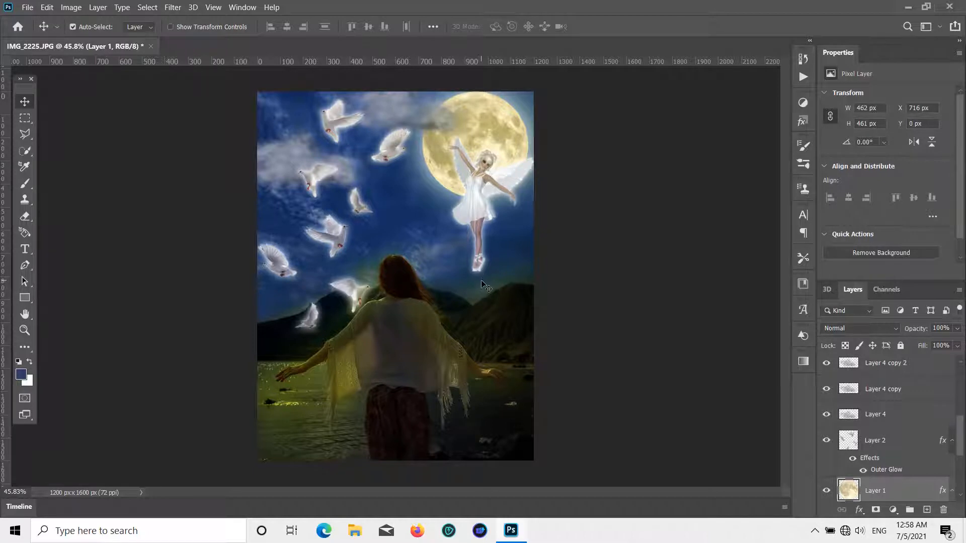
{"action": "scroll", "coordinate": [482, 286], "scroll_direction": "up", "scroll_amount": 2}
{"action": "scroll", "coordinate": [482, 286], "scroll_direction": "up", "scroll_amount": 1}
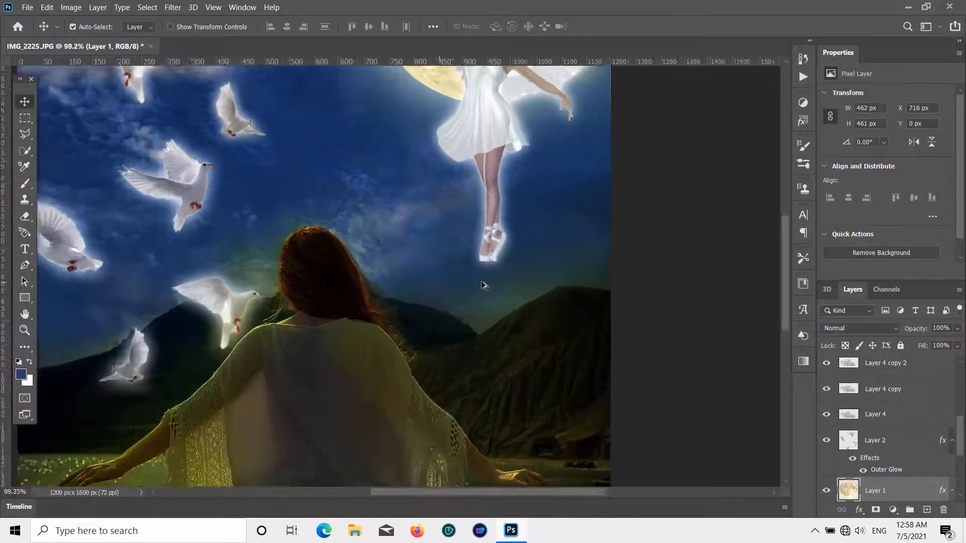
{"action": "scroll", "coordinate": [482, 286], "scroll_direction": "down", "scroll_amount": 1}
{"action": "scroll", "coordinate": [481, 286], "scroll_direction": "down", "scroll_amount": 1}
{"action": "scroll", "coordinate": [482, 285], "scroll_direction": "down", "scroll_amount": 2}
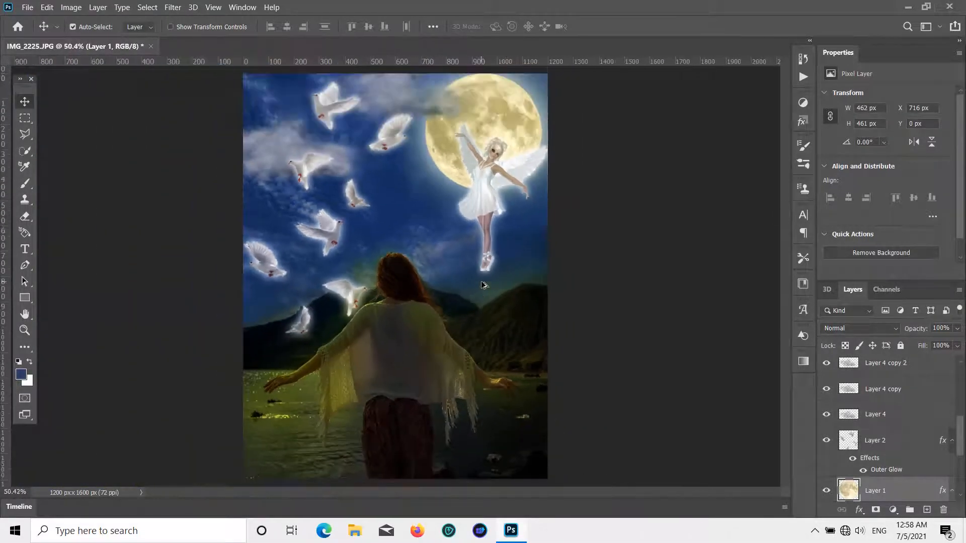
{"action": "scroll", "coordinate": [482, 286], "scroll_direction": "up", "scroll_amount": 3}
{"action": "scroll", "coordinate": [486, 291], "scroll_direction": "down", "scroll_amount": 3}
{"action": "scroll", "coordinate": [486, 289], "scroll_direction": "up", "scroll_amount": 1}
{"action": "scroll", "coordinate": [871, 417], "scroll_direction": "up", "scroll_amount": 4}
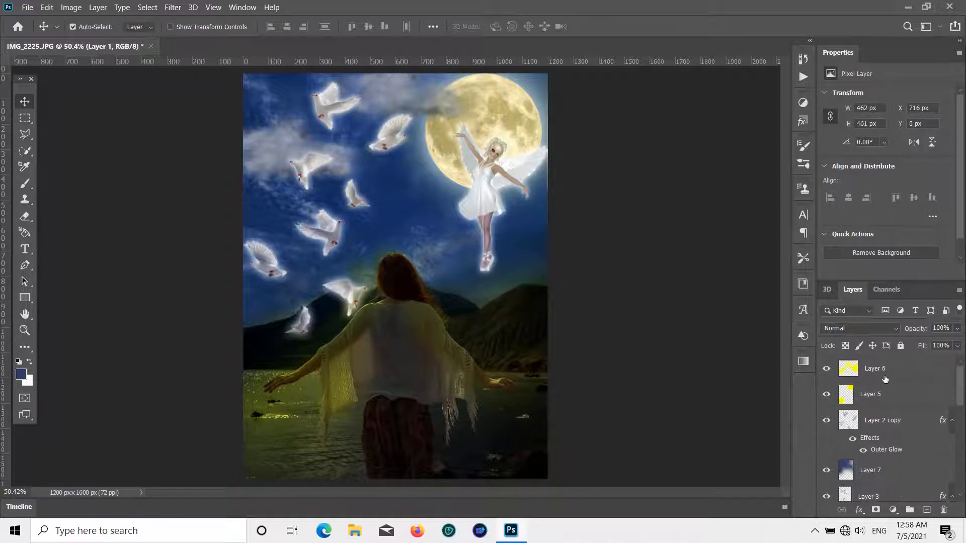
- Add a new layer above Layer 6 with Soft Light blending and 61% opacity
{"action": "left_click", "coordinate": [885, 377]}
{"action": "left_click", "coordinate": [927, 510]}
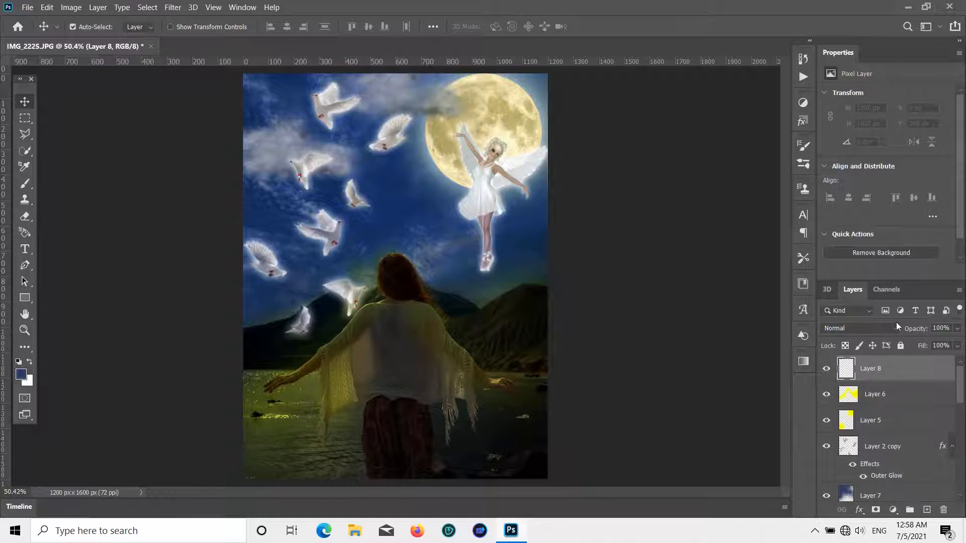
{"action": "left_click", "coordinate": [869, 326]}
{"action": "left_click", "coordinate": [861, 365]}
- Set the foreground colour to bright green 00ff2a
{"action": "left_click", "coordinate": [22, 375]}
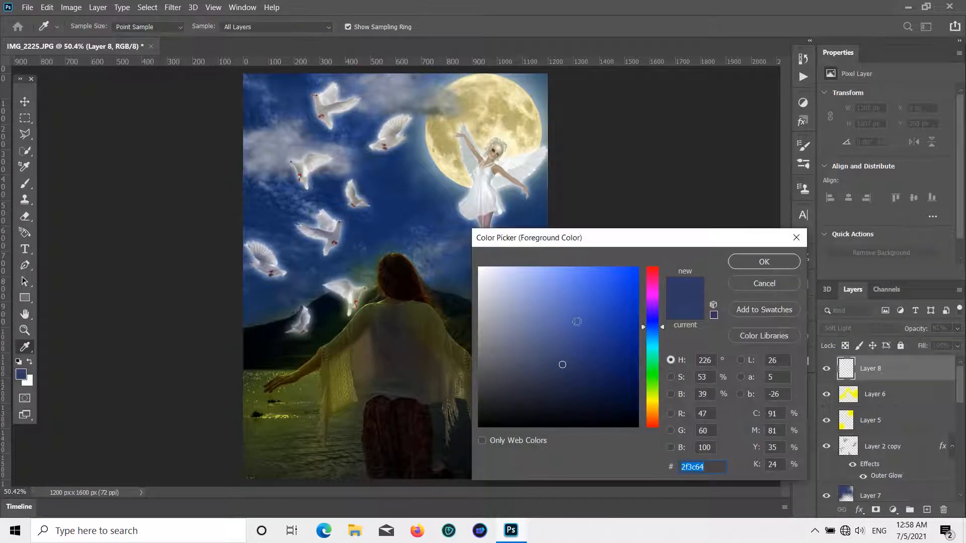
{"action": "left_click", "coordinate": [652, 369]}
{"action": "mouse_move", "coordinate": [604, 327]}
{"action": "left_mouse_down"}
{"action": "mouse_move", "coordinate": [637, 268]}
{"action": "mouse_move", "coordinate": [779, 206]}
{"action": "left_mouse_up"}
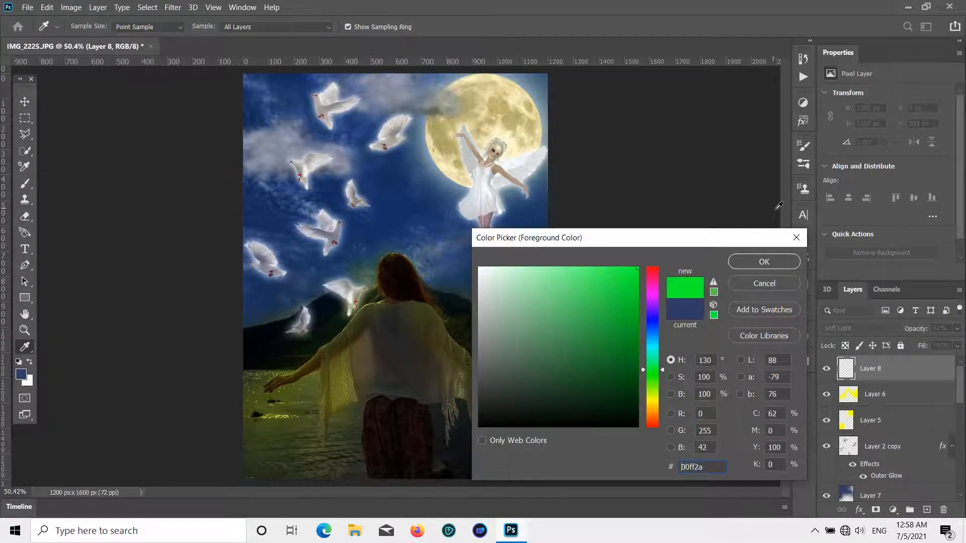
{"action": "left_click", "coordinate": [763, 262]}
- Brush green light over the mountain to the right of the woman on Layer 8 with an 800 px brush
{"action": "key", "text": "v"}
{"action": "scroll", "coordinate": [518, 315], "scroll_direction": "up", "scroll_amount": 3}
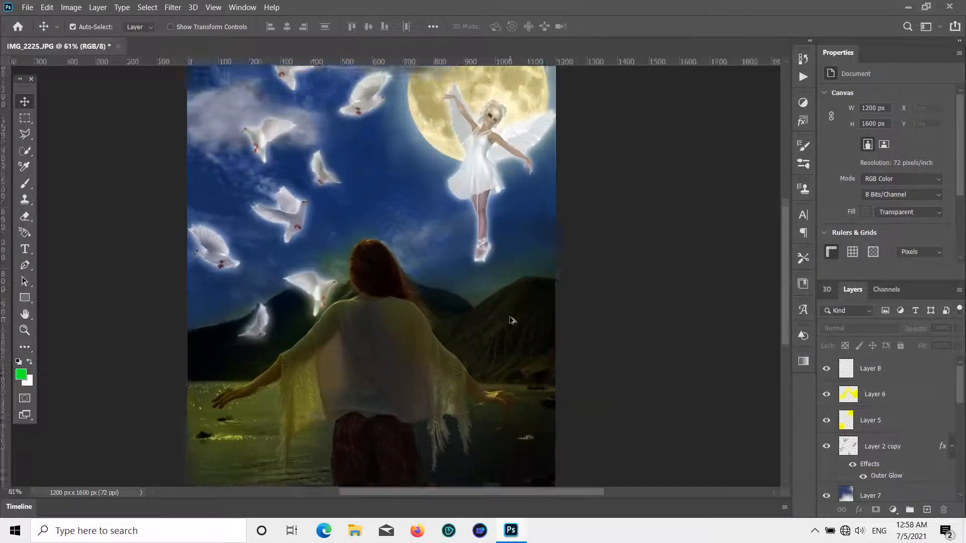
{"action": "left_click", "coordinate": [24, 184]}
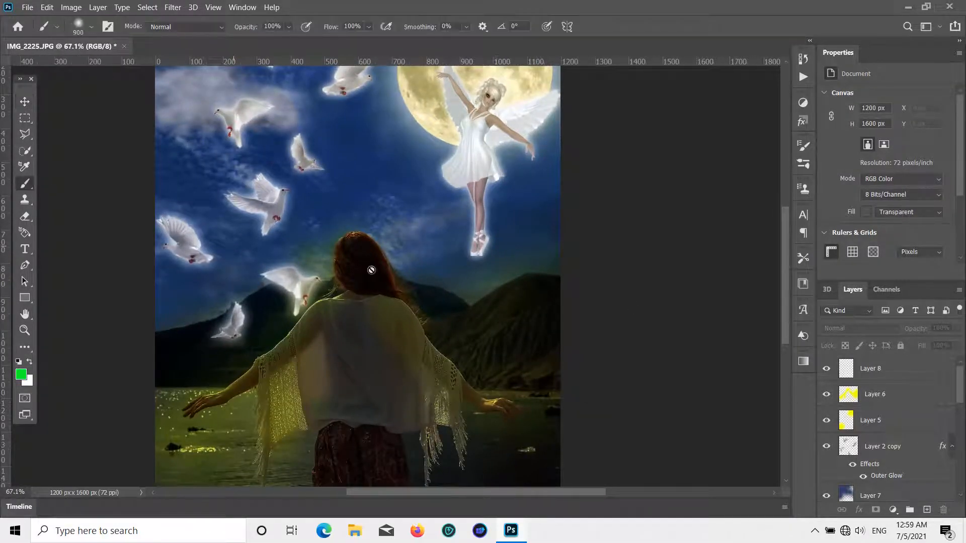
{"action": "left_click", "coordinate": [897, 378]}
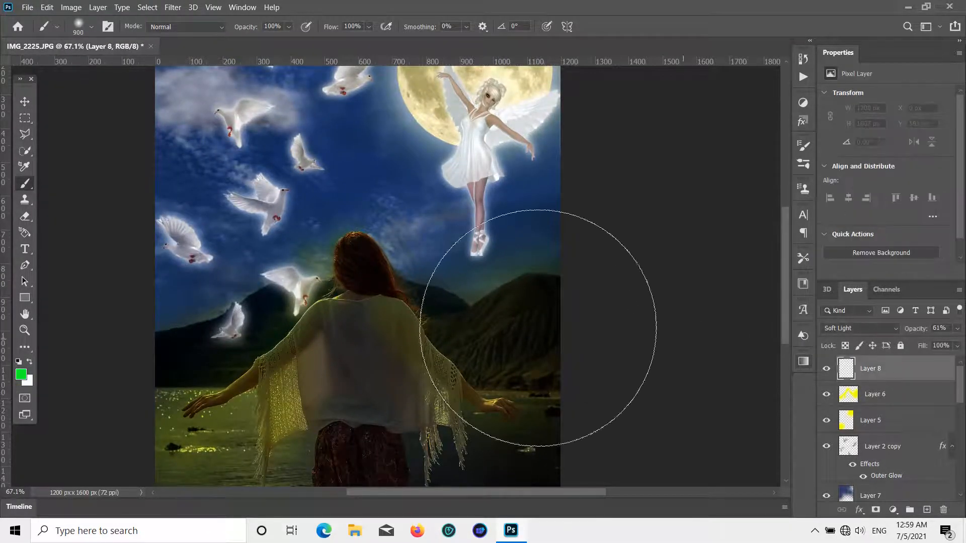
{"action": "key", "text": "bracketleft"}
{"action": "key", "text": "bracketleft"}
{"action": "key", "text": "bracketleft"}
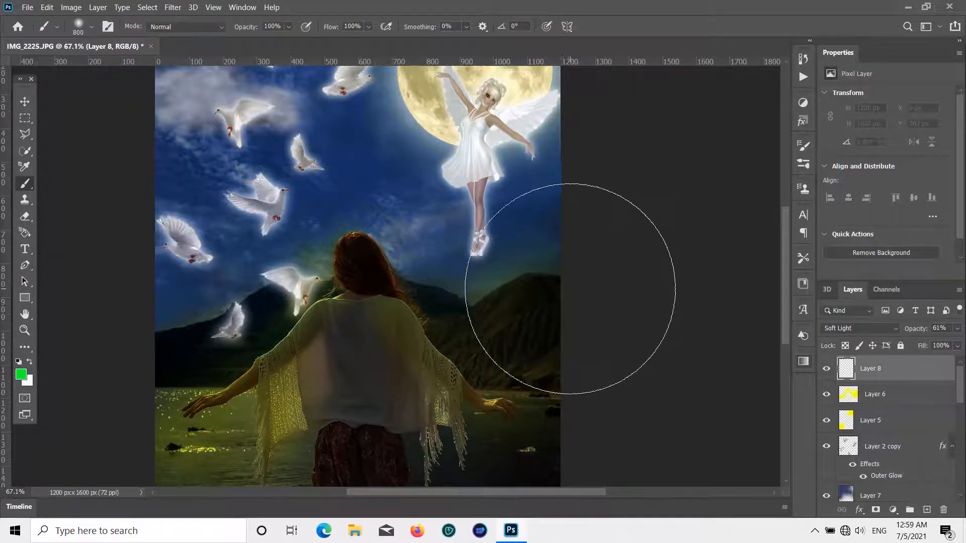
{"action": "left_click_drag", "start_coordinate": [578, 320], "coordinate": [582, 312]}
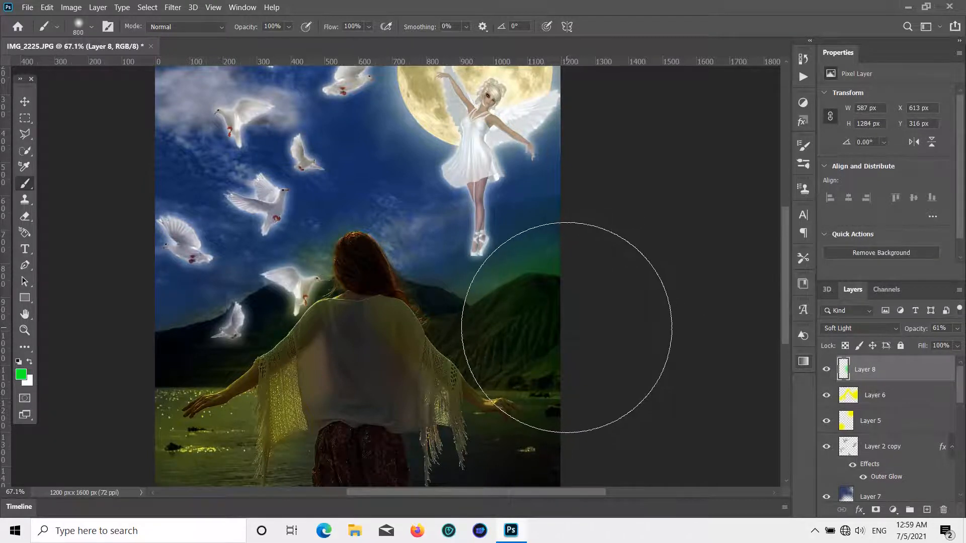
- Brush green light over the mountains to the left of the woman with a 200 px brush
{"action": "scroll", "coordinate": [570, 324], "scroll_direction": "down", "scroll_amount": 3}
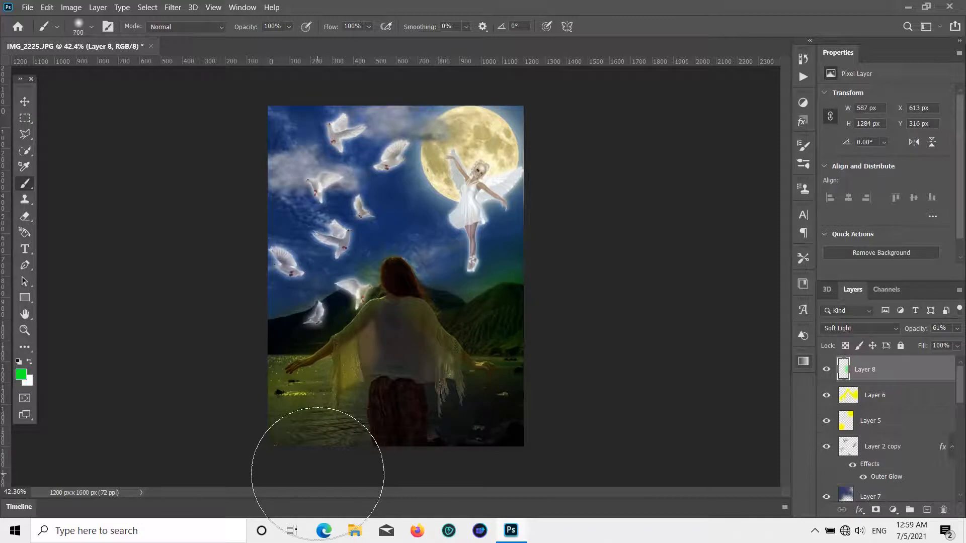
{"action": "key", "text": "bracketleft"}
{"action": "key", "text": "bracketleft"}
{"action": "scroll", "coordinate": [302, 383], "scroll_direction": "up", "scroll_amount": 5}
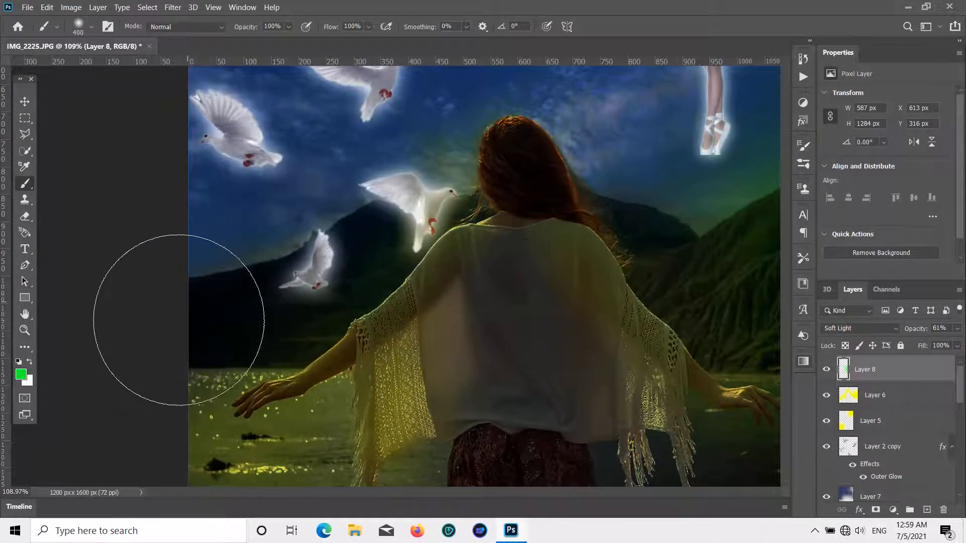
{"action": "key", "text": "bracketleft"}
{"action": "key", "text": "bracketleft"}
{"action": "key", "text": "bracketleft"}
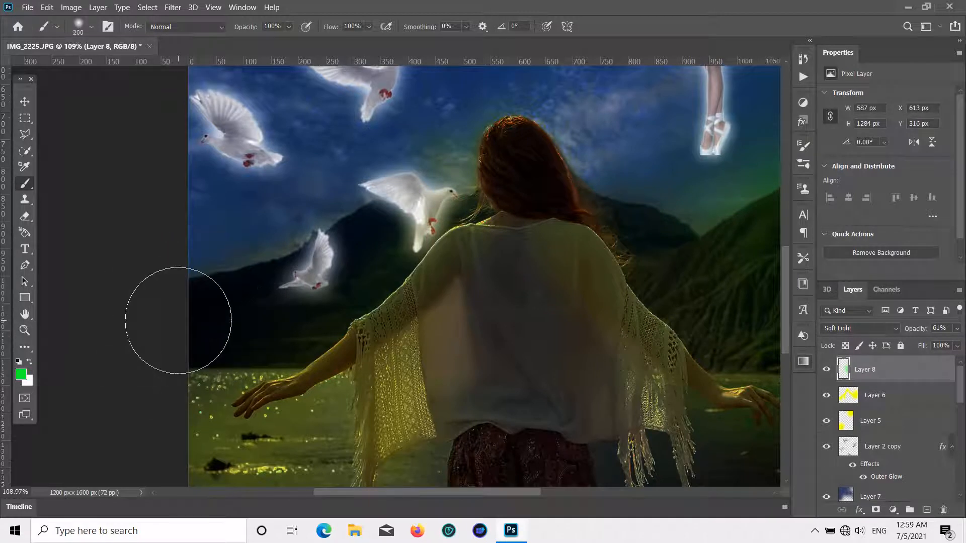
{"action": "mouse_move", "coordinate": [207, 330]}
{"action": "left_mouse_down"}
{"action": "mouse_move", "coordinate": [210, 299]}
{"action": "mouse_move", "coordinate": [241, 280]}
{"action": "left_mouse_up"}
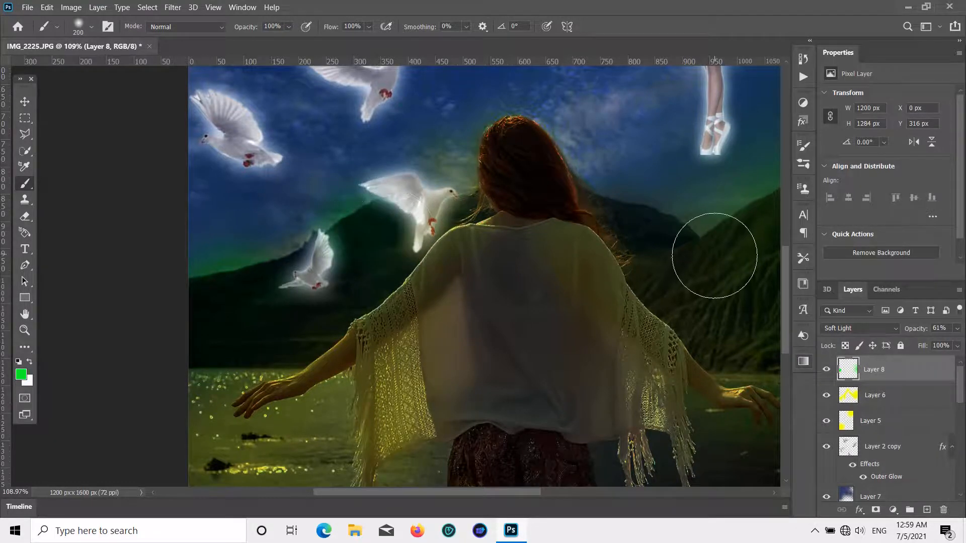
- Examine the green tint on the mountains on both sides of the woman, up close and in the whole picture
{"action": "scroll", "coordinate": [689, 264], "scroll_direction": "down", "scroll_amount": 2}
{"action": "scroll", "coordinate": [668, 267], "scroll_direction": "down", "scroll_amount": 3}
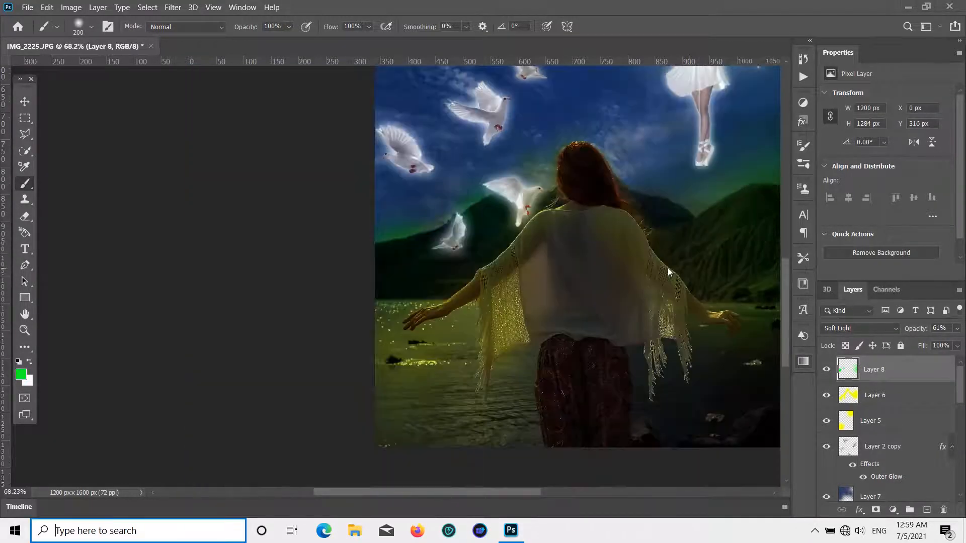
{"action": "key", "text": "super"}
{"action": "left_click", "coordinate": [640, 271]}
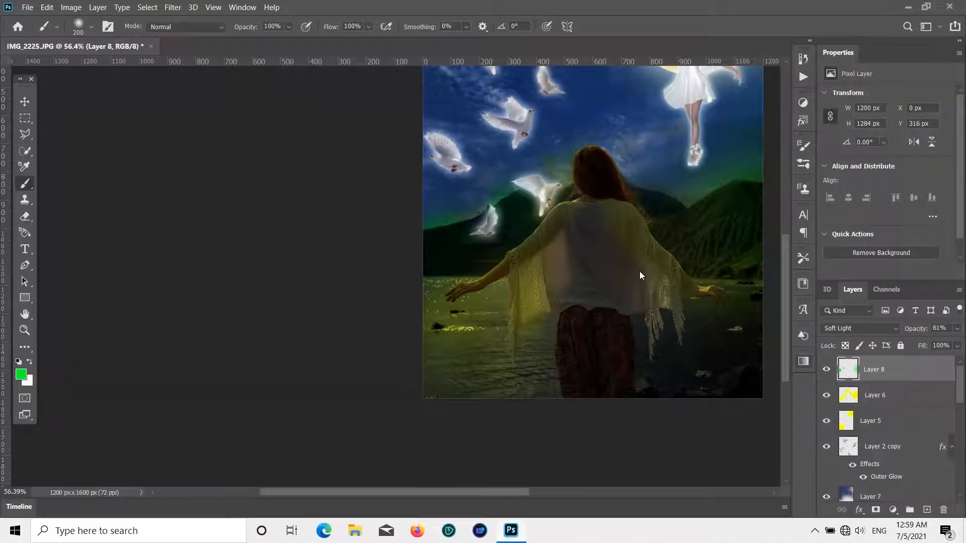
{"action": "scroll", "coordinate": [632, 264], "scroll_direction": "down", "scroll_amount": 2}
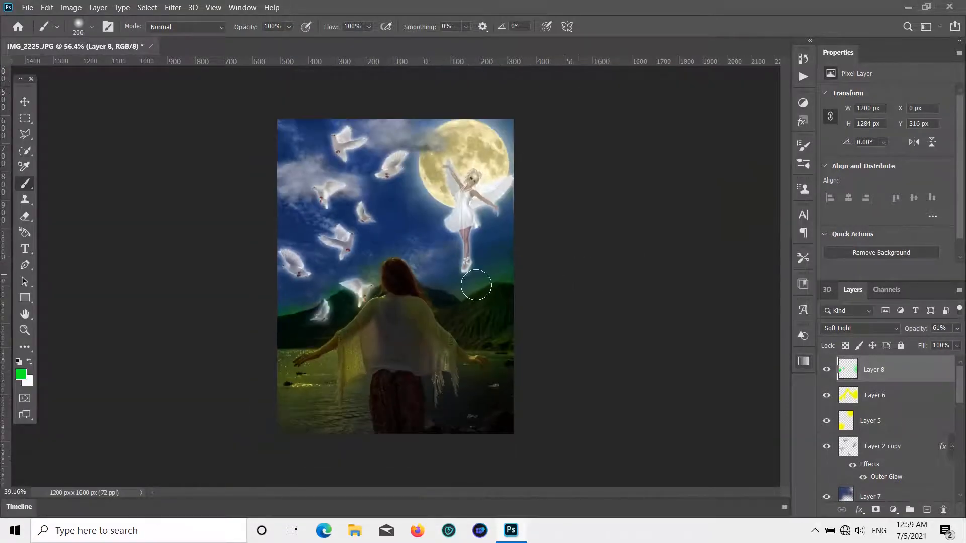
{"action": "scroll", "coordinate": [459, 282], "scroll_direction": "up", "scroll_amount": 1}
{"action": "scroll", "coordinate": [461, 270], "scroll_direction": "down", "scroll_amount": 3}
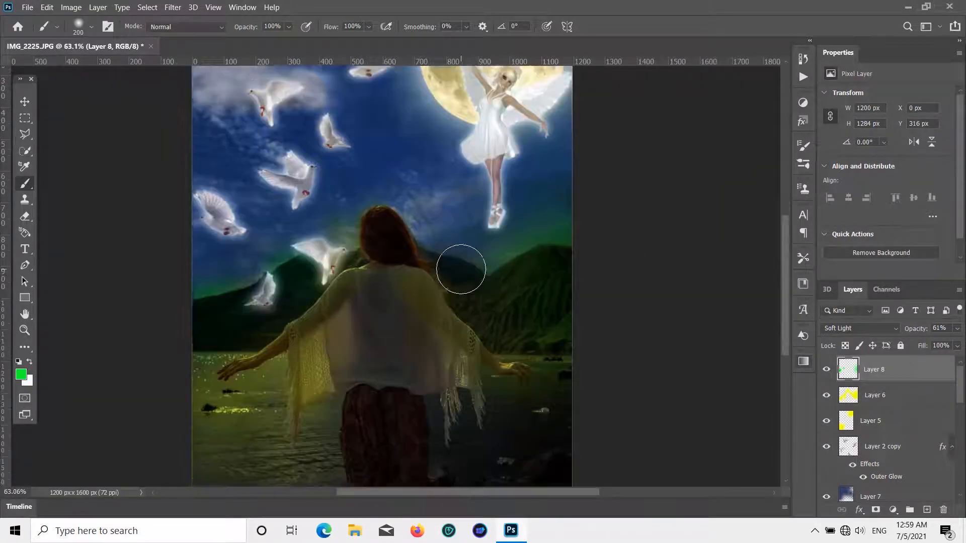
{"action": "scroll", "coordinate": [454, 265], "scroll_direction": "up", "scroll_amount": 1}
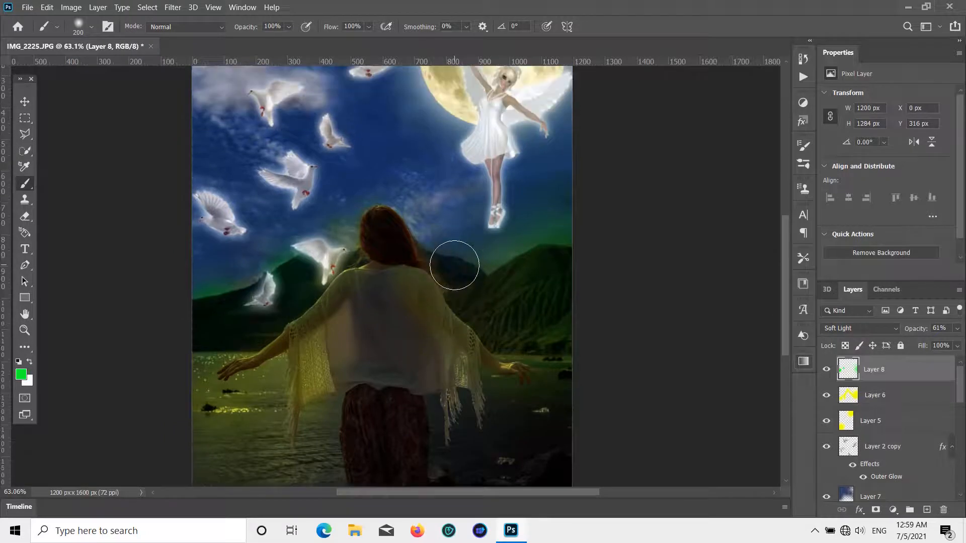
{"action": "scroll", "coordinate": [454, 263], "scroll_direction": "up", "scroll_amount": 2}
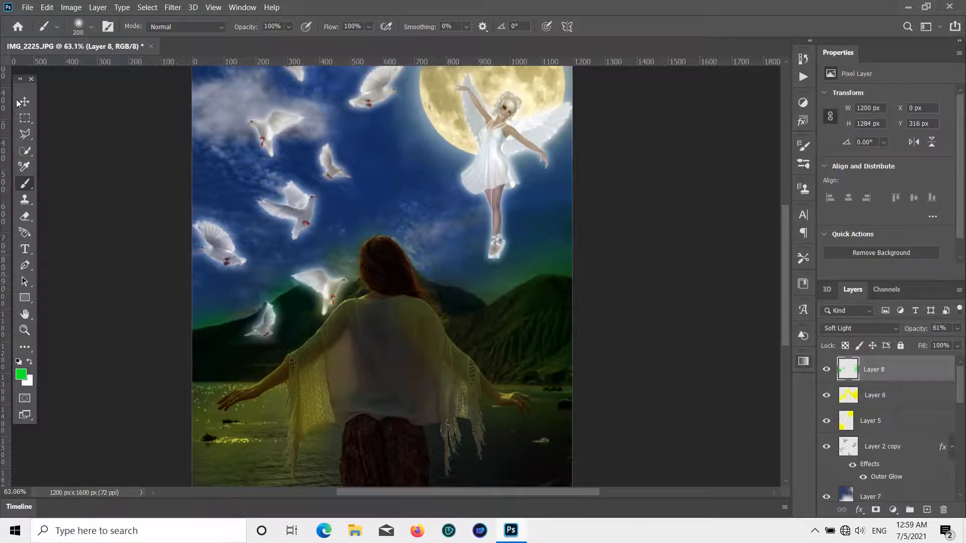
- Add a new layer above Layer 8 with Hard Light blending and 45% opacity
{"action": "left_click", "coordinate": [24, 102]}
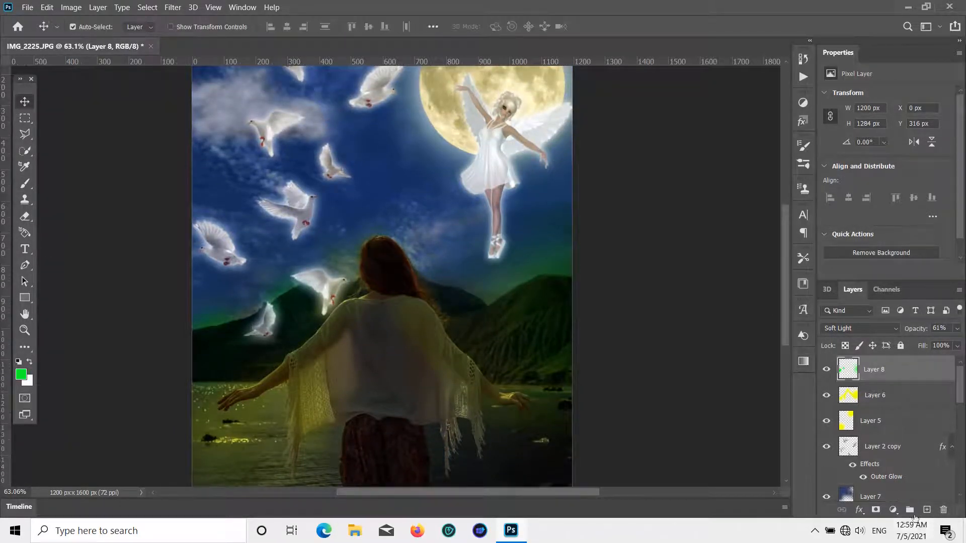
{"action": "left_click", "coordinate": [926, 510]}
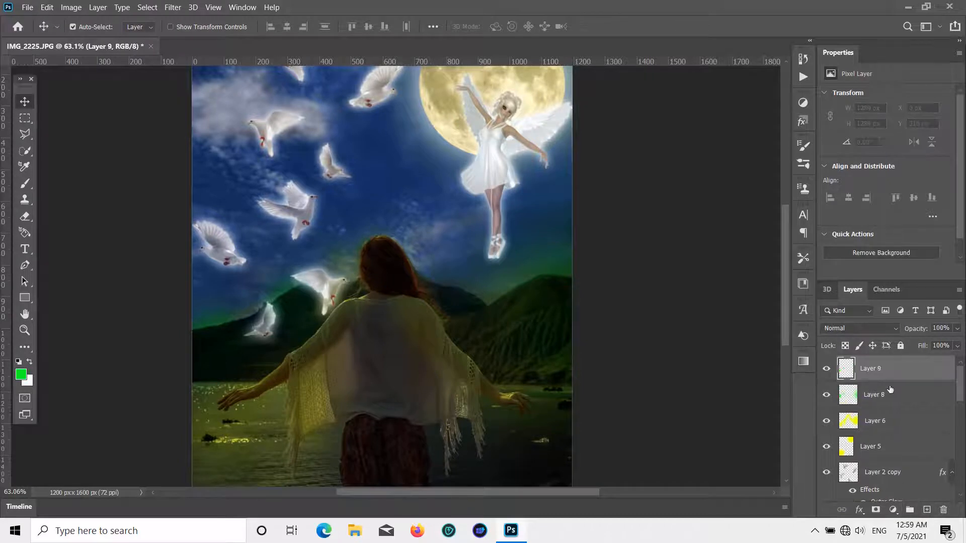
{"action": "left_click", "coordinate": [895, 330]}
{"action": "left_click", "coordinate": [863, 372]}
{"action": "left_click_drag", "start_coordinate": [932, 343], "coordinate": [925, 342]}
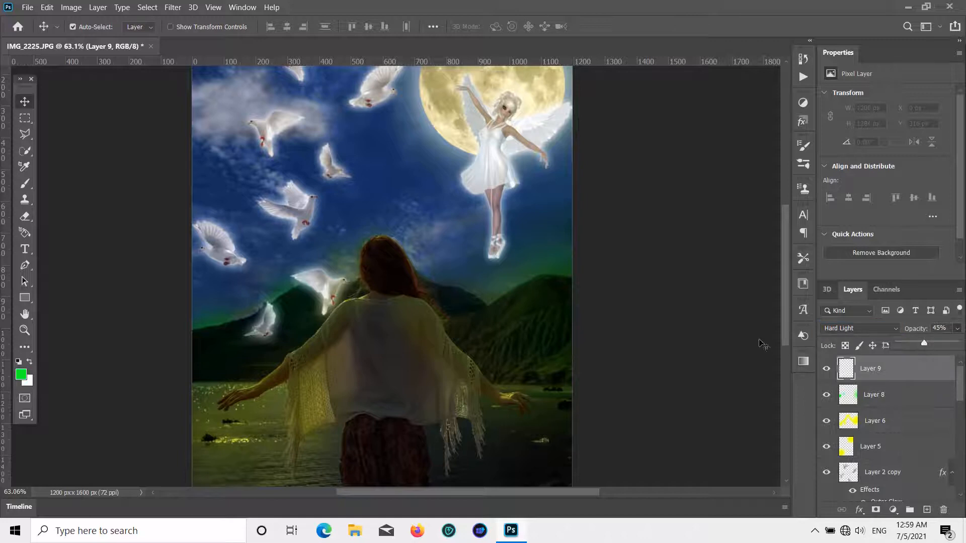
- Set the foreground colour to white ffffff and ready the Brush tool at 250 px
{"action": "left_click", "coordinate": [20, 376]}
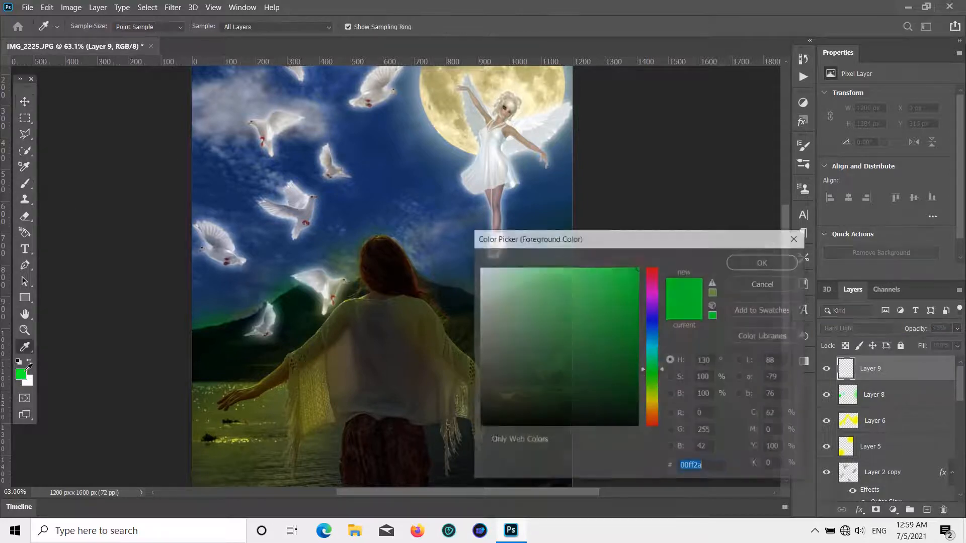
{"action": "type", "text": "ffffff"}
{"action": "left_click", "coordinate": [778, 264]}
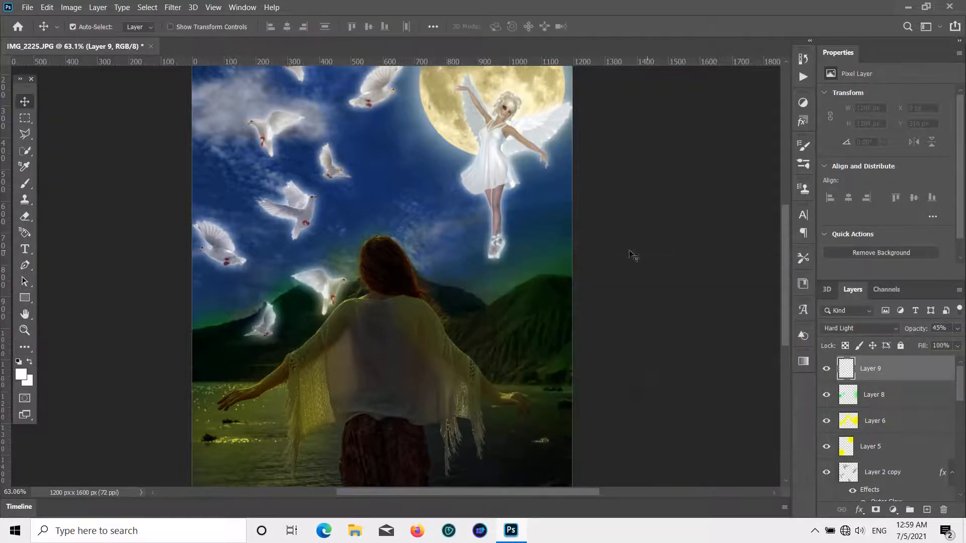
{"action": "left_click", "coordinate": [25, 182]}
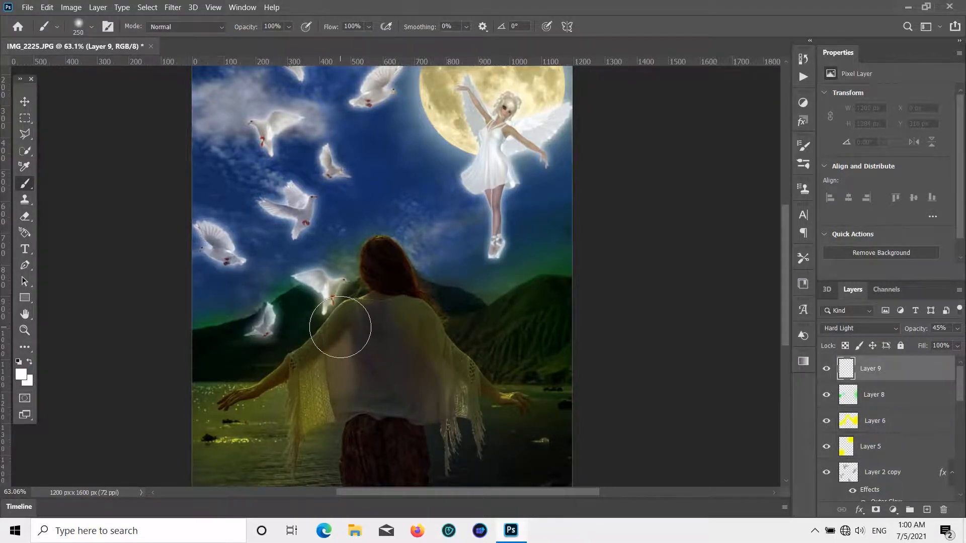
- Undo a trial white stroke along the woman's left arm and set Layer 9 to Soft Light at 29% opacity
{"action": "left_click_drag", "start_coordinate": [341, 327], "coordinate": [252, 370]}
{"action": "key", "text": "ctrl+z"}
{"action": "left_click", "coordinate": [834, 329]}
{"action": "left_click", "coordinate": [846, 364]}
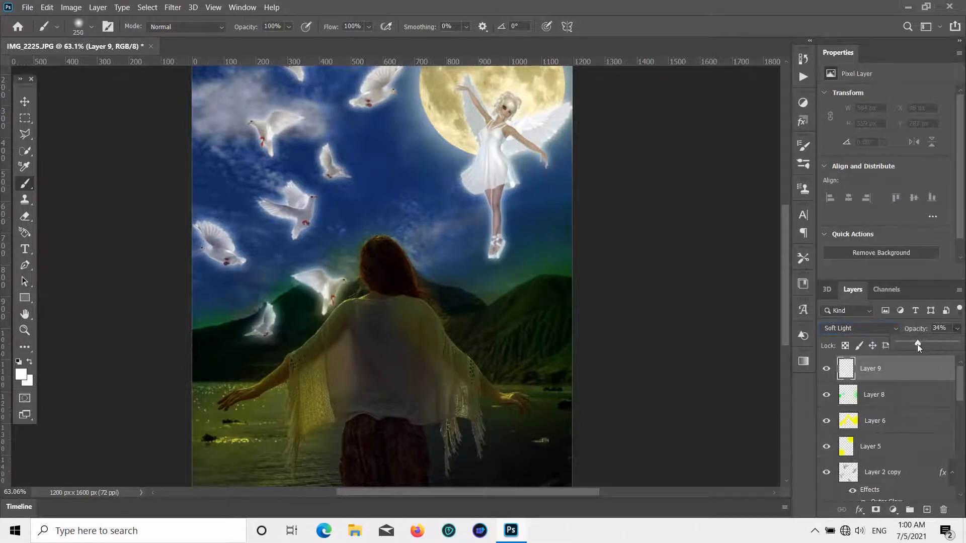
- Brush soft white light over the woman's arms, hair and shoulders on Layer 9
{"action": "mouse_move", "coordinate": [407, 307]}
{"action": "left_mouse_down"}
{"action": "mouse_move", "coordinate": [336, 333]}
{"action": "mouse_move", "coordinate": [278, 395]}
{"action": "mouse_move", "coordinate": [241, 409]}
{"action": "mouse_move", "coordinate": [213, 400]}
{"action": "mouse_move", "coordinate": [236, 395]}
{"action": "mouse_move", "coordinate": [236, 418]}
{"action": "mouse_move", "coordinate": [278, 424]}
{"action": "mouse_move", "coordinate": [219, 455]}
{"action": "left_mouse_up"}
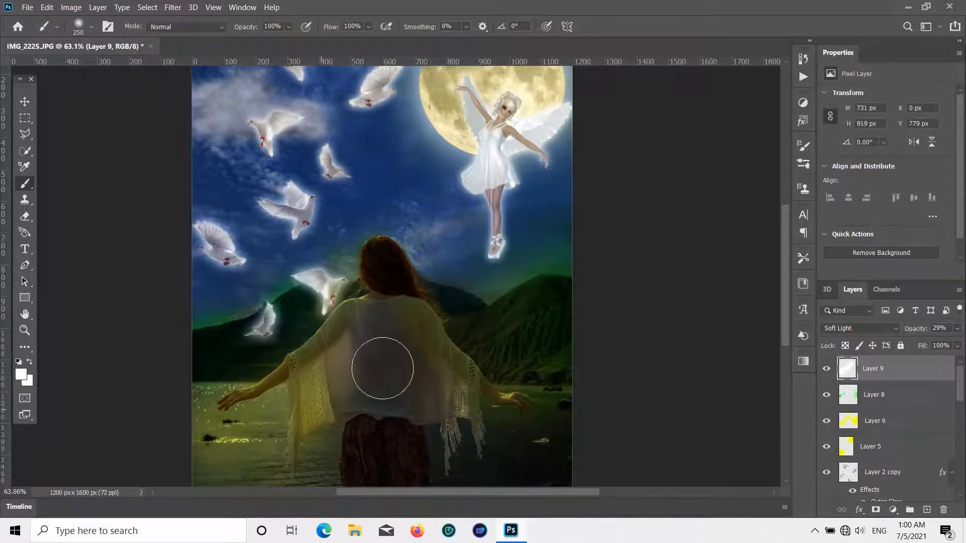
{"action": "mouse_move", "coordinate": [468, 331]}
{"action": "left_mouse_down"}
{"action": "mouse_move", "coordinate": [559, 404]}
{"action": "mouse_move", "coordinate": [500, 358]}
{"action": "mouse_move", "coordinate": [530, 401]}
{"action": "mouse_move", "coordinate": [479, 377]}
{"action": "mouse_move", "coordinate": [546, 421]}
{"action": "mouse_move", "coordinate": [505, 414]}
{"action": "mouse_move", "coordinate": [544, 429]}
{"action": "mouse_move", "coordinate": [445, 390]}
{"action": "mouse_move", "coordinate": [474, 407]}
{"action": "mouse_move", "coordinate": [447, 400]}
{"action": "mouse_move", "coordinate": [412, 307]}
{"action": "mouse_move", "coordinate": [543, 406]}
{"action": "left_mouse_up"}
{"action": "mouse_move", "coordinate": [383, 273]}
{"action": "left_mouse_down"}
{"action": "mouse_move", "coordinate": [366, 261]}
{"action": "mouse_move", "coordinate": [418, 272]}
{"action": "mouse_move", "coordinate": [448, 319]}
{"action": "left_mouse_up"}
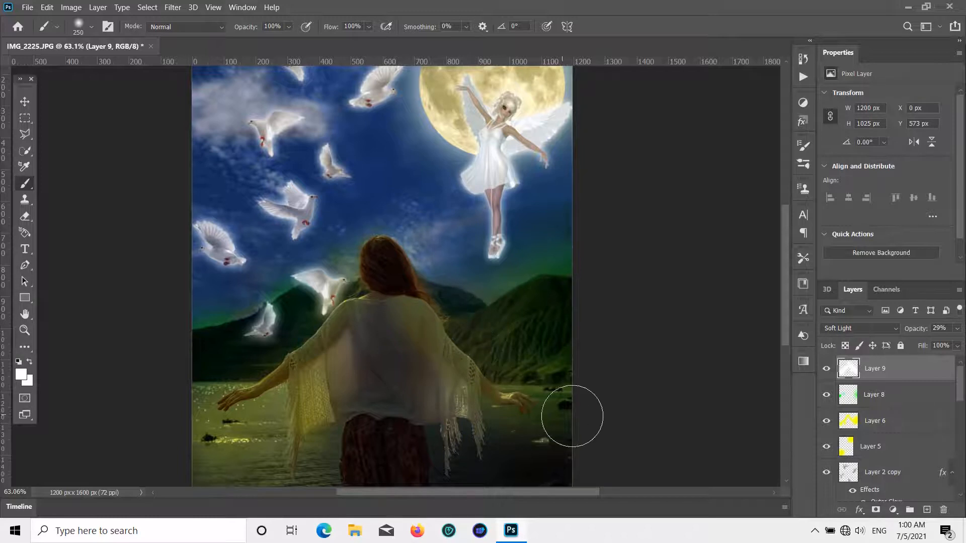
- Brush soft white light over the water and shawl fringe below the woman's left arm
{"action": "scroll", "coordinate": [585, 389], "scroll_direction": "down", "scroll_amount": 2}
{"action": "scroll", "coordinate": [585, 389], "scroll_direction": "down", "scroll_amount": 3}
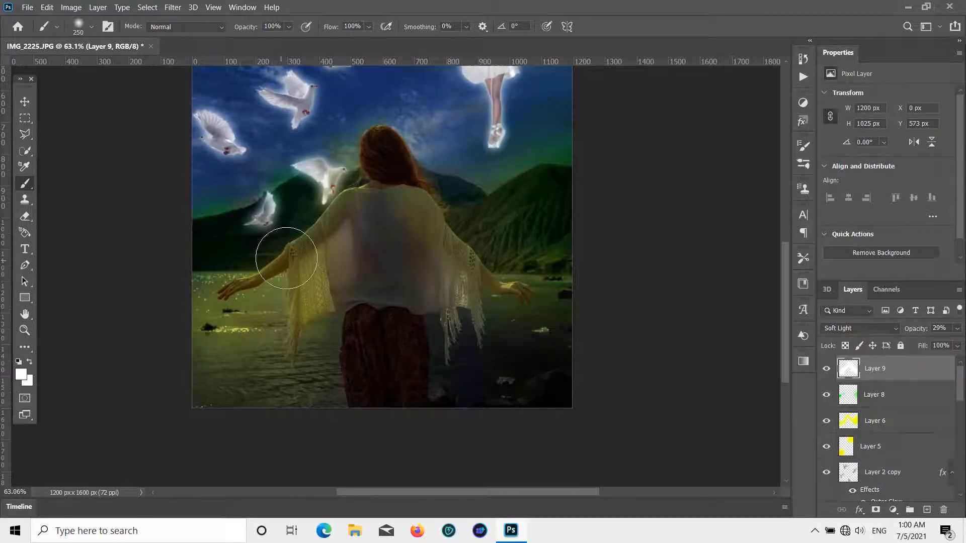
{"action": "left_click_drag", "start_coordinate": [254, 276], "coordinate": [269, 357]}
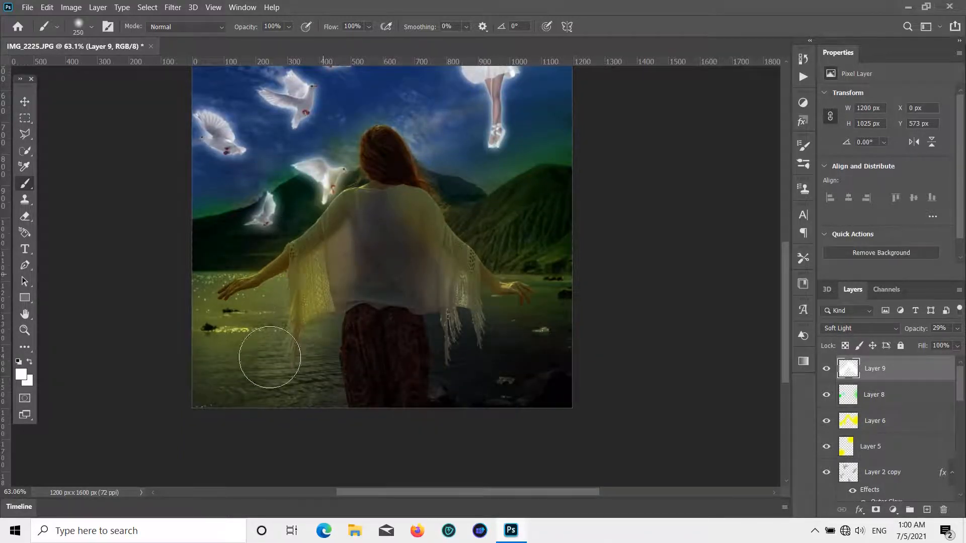
{"action": "mouse_move", "coordinate": [303, 319]}
{"action": "left_mouse_down"}
{"action": "mouse_move", "coordinate": [236, 369]}
{"action": "mouse_move", "coordinate": [248, 366]}
{"action": "mouse_move", "coordinate": [222, 369]}
{"action": "mouse_move", "coordinate": [310, 340]}
{"action": "left_mouse_up"}
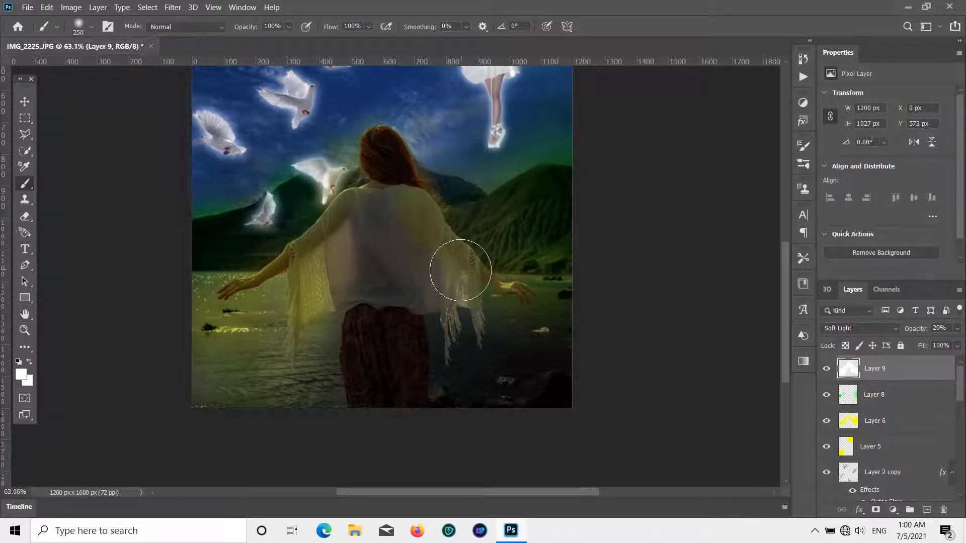
- Brush soft white light over the sky between the doves, around the moon and beside the fairy
{"action": "scroll", "coordinate": [459, 273], "scroll_direction": "up", "scroll_amount": 2}
{"action": "scroll", "coordinate": [393, 222], "scroll_direction": "up", "scroll_amount": 2}
{"action": "scroll", "coordinate": [523, 189], "scroll_direction": "up", "scroll_amount": 3}
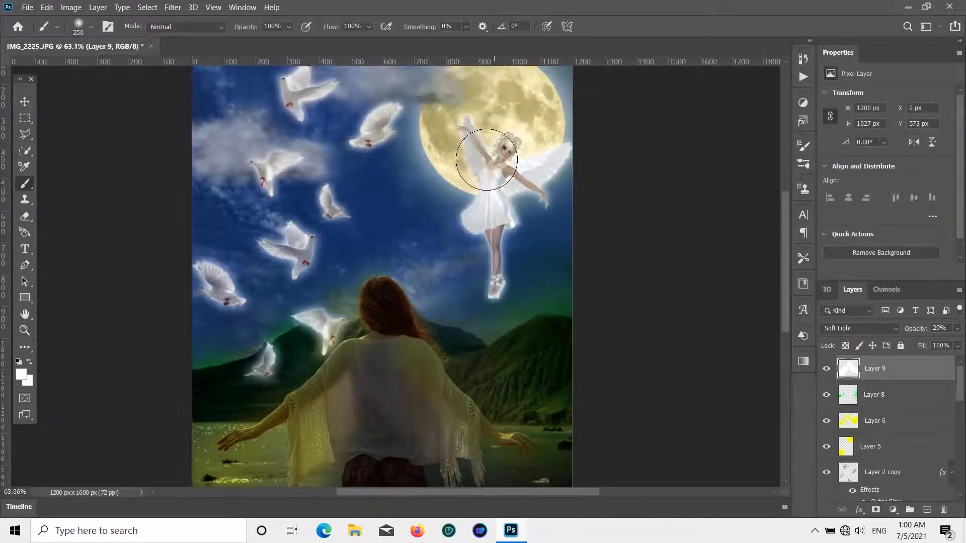
{"action": "mouse_move", "coordinate": [412, 168]}
{"action": "left_mouse_down"}
{"action": "mouse_move", "coordinate": [397, 215]}
{"action": "mouse_move", "coordinate": [499, 195]}
{"action": "mouse_move", "coordinate": [442, 196]}
{"action": "mouse_move", "coordinate": [436, 217]}
{"action": "mouse_move", "coordinate": [418, 163]}
{"action": "mouse_move", "coordinate": [374, 227]}
{"action": "left_mouse_up"}
{"action": "left_click_drag", "start_coordinate": [425, 108], "coordinate": [478, 83]}
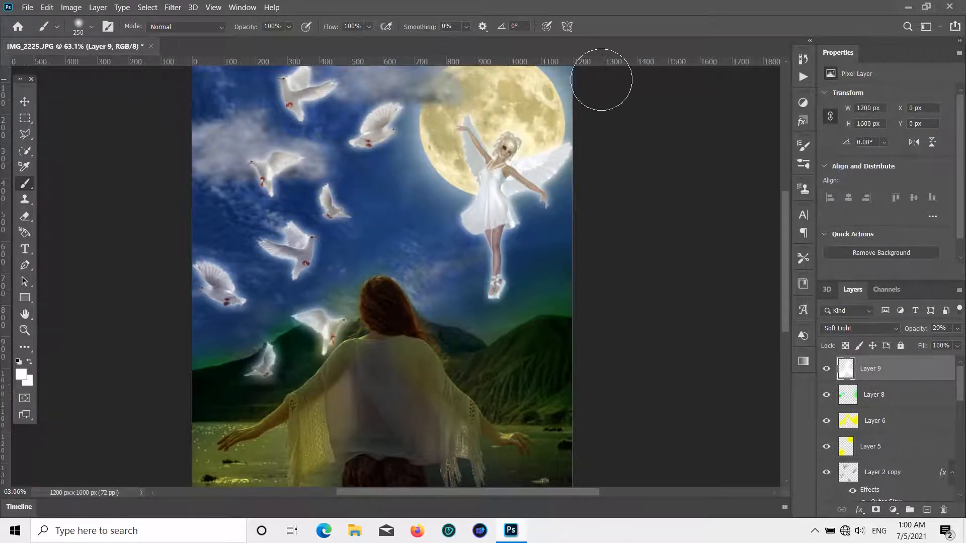
{"action": "mouse_move", "coordinate": [554, 185]}
{"action": "left_mouse_down"}
{"action": "mouse_move", "coordinate": [590, 235]}
{"action": "mouse_move", "coordinate": [487, 187]}
{"action": "mouse_move", "coordinate": [584, 298]}
{"action": "left_mouse_up"}
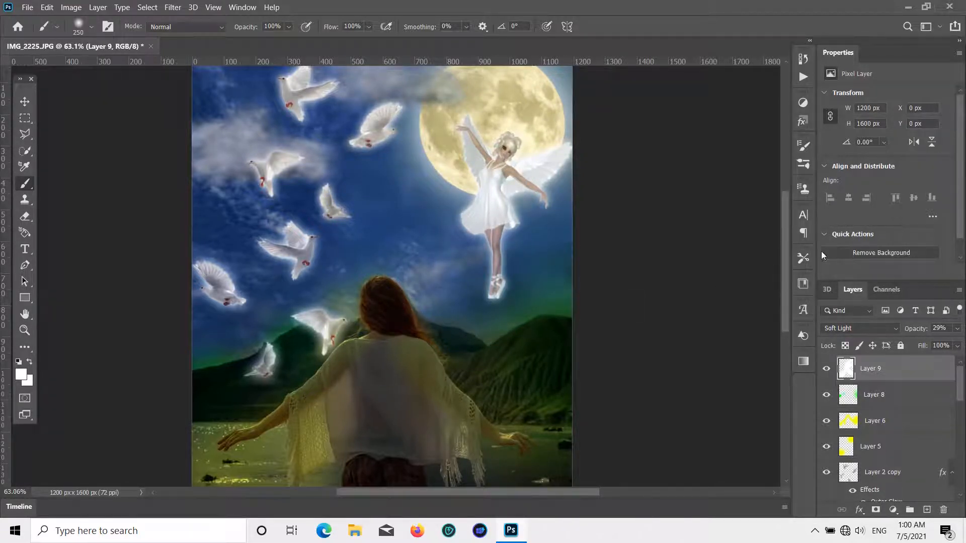
{"action": "scroll", "coordinate": [425, 339], "scroll_direction": "up", "scroll_amount": 2}
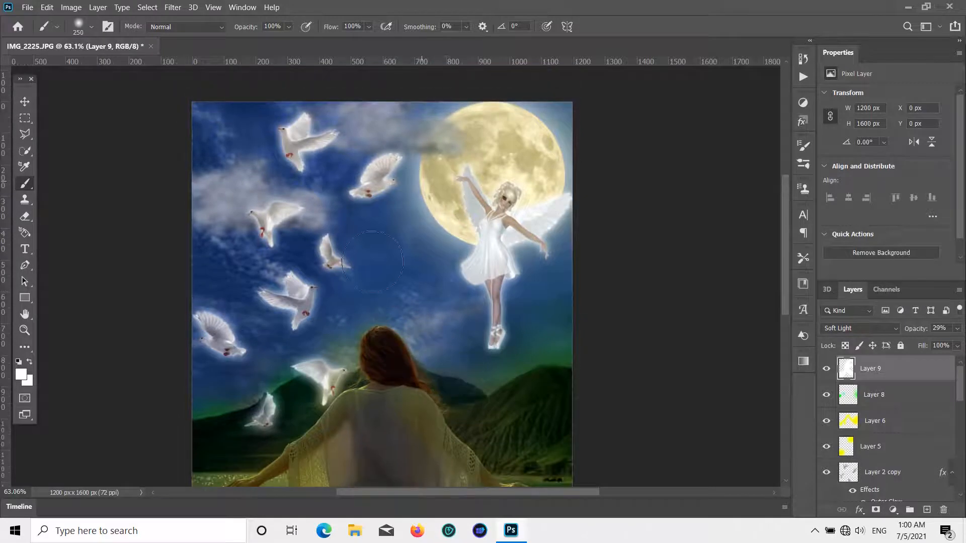
{"action": "scroll", "coordinate": [408, 247], "scroll_direction": "down", "scroll_amount": 2}
{"action": "scroll", "coordinate": [455, 291], "scroll_direction": "up", "scroll_amount": 4}
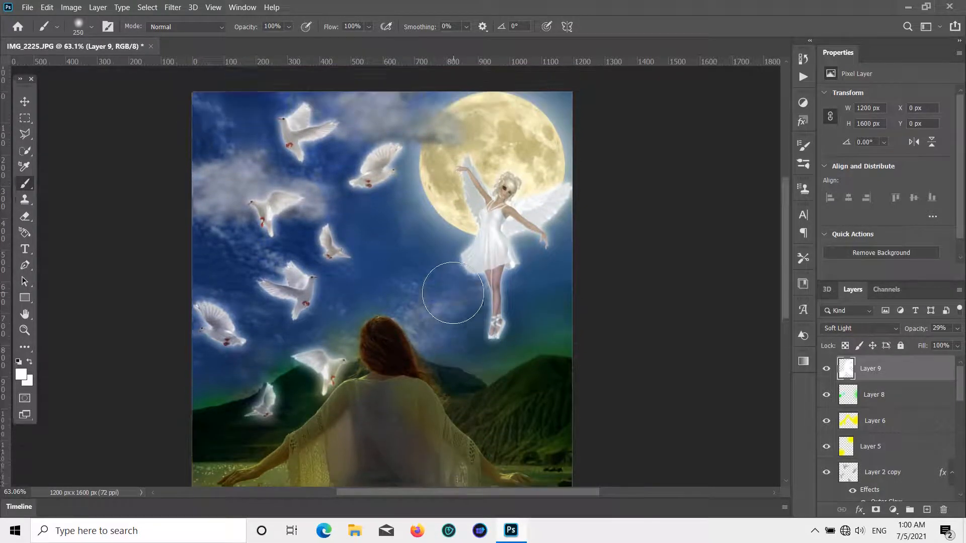
{"action": "scroll", "coordinate": [453, 293], "scroll_direction": "down", "scroll_amount": 3}
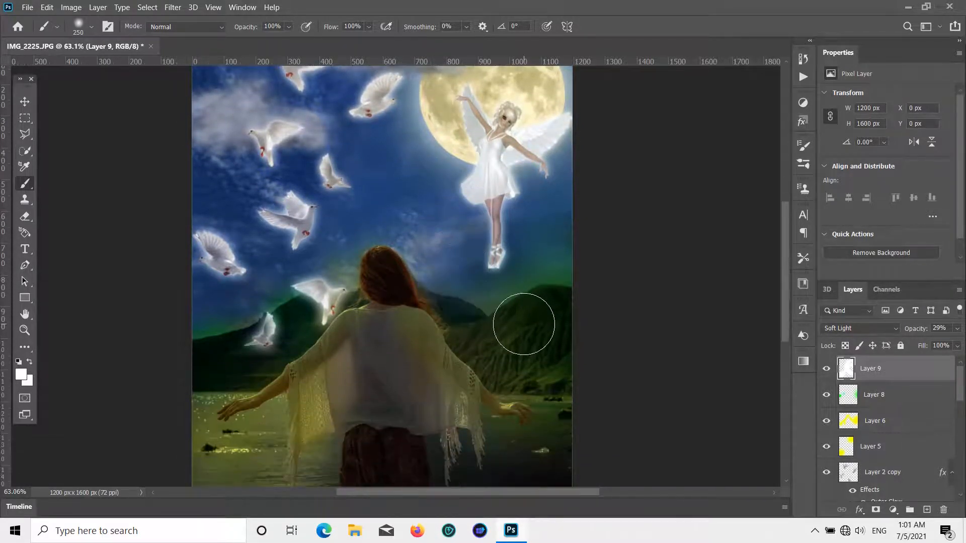
{"action": "scroll", "coordinate": [524, 324], "scroll_direction": "down", "scroll_amount": 1}
{"action": "scroll", "coordinate": [524, 324], "scroll_direction": "down", "scroll_amount": 2}
{"action": "scroll", "coordinate": [522, 327], "scroll_direction": "up", "scroll_amount": 1}
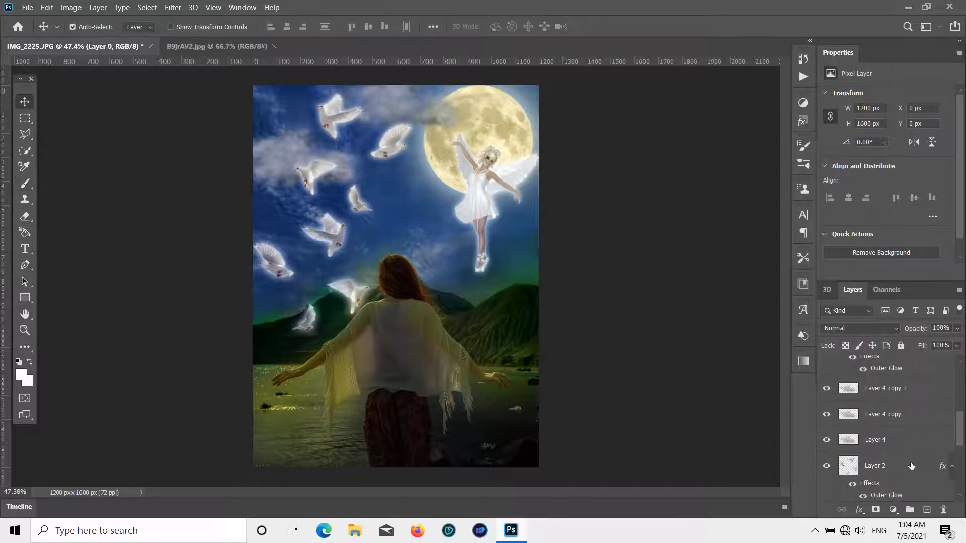
- Add a new layer above Layer 9 and apply the merged RGB image to it with Multiply blending at 100% opacity
{"action": "scroll", "coordinate": [889, 443], "scroll_direction": "up", "scroll_amount": 3}
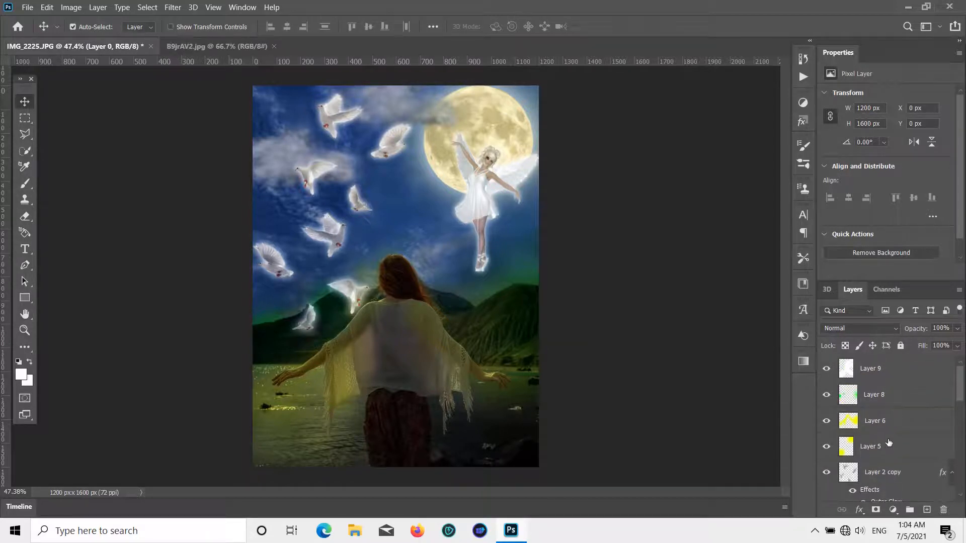
{"action": "left_click", "coordinate": [670, 333]}
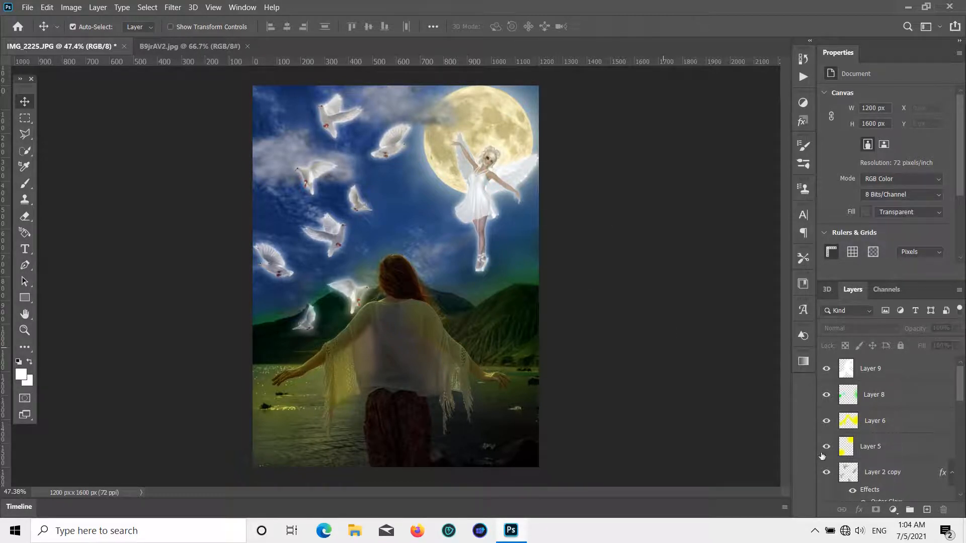
{"action": "left_click", "coordinate": [890, 370]}
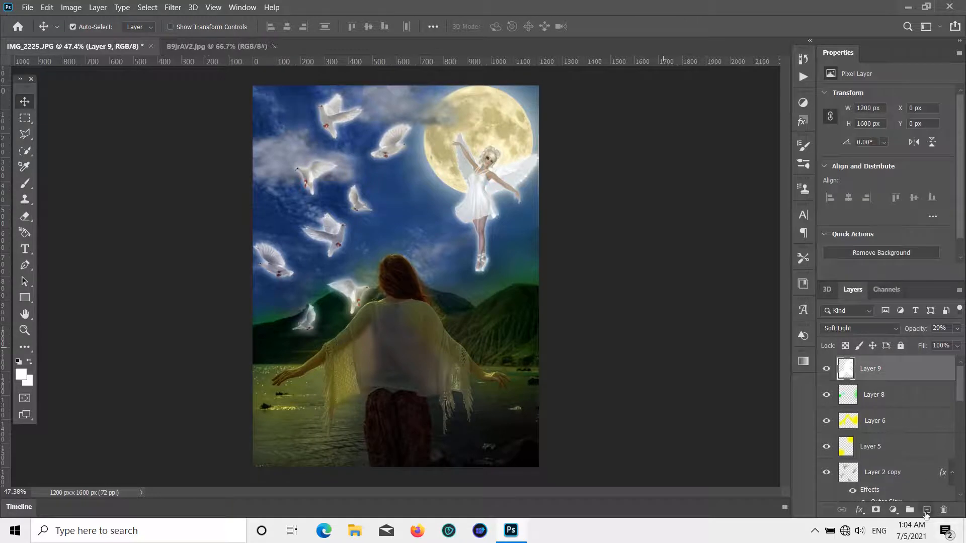
{"action": "left_click", "coordinate": [926, 512]}
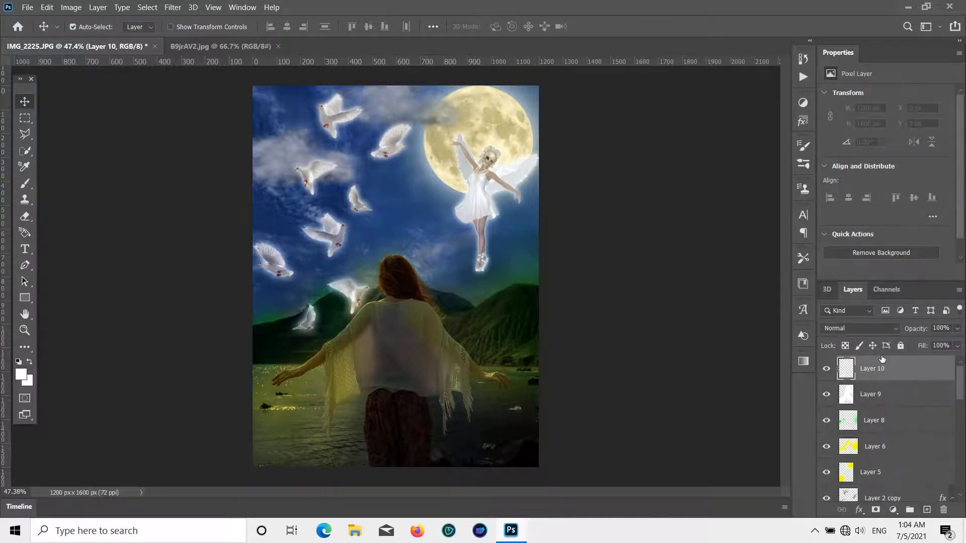
{"action": "left_click", "coordinate": [71, 8]}
{"action": "left_click", "coordinate": [123, 180]}
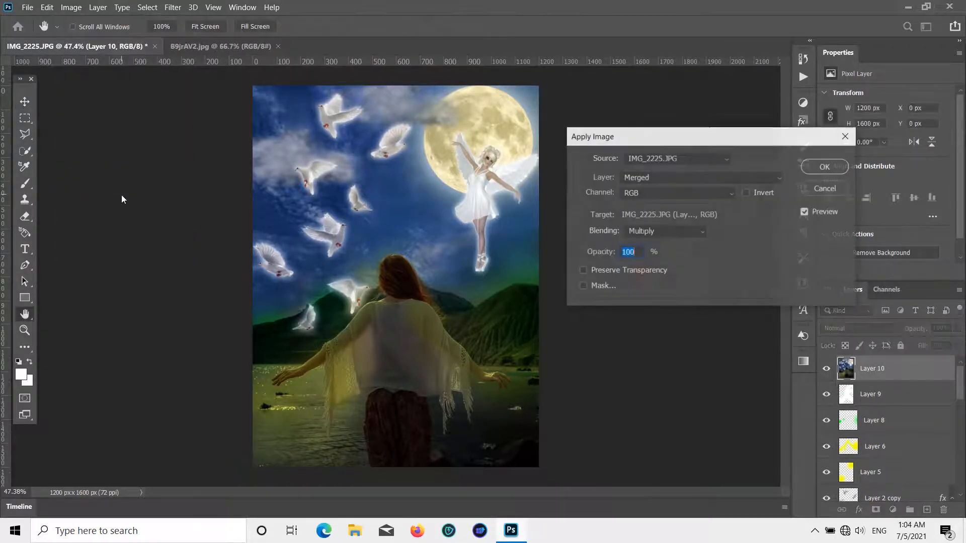
{"action": "left_click", "coordinate": [828, 166]}
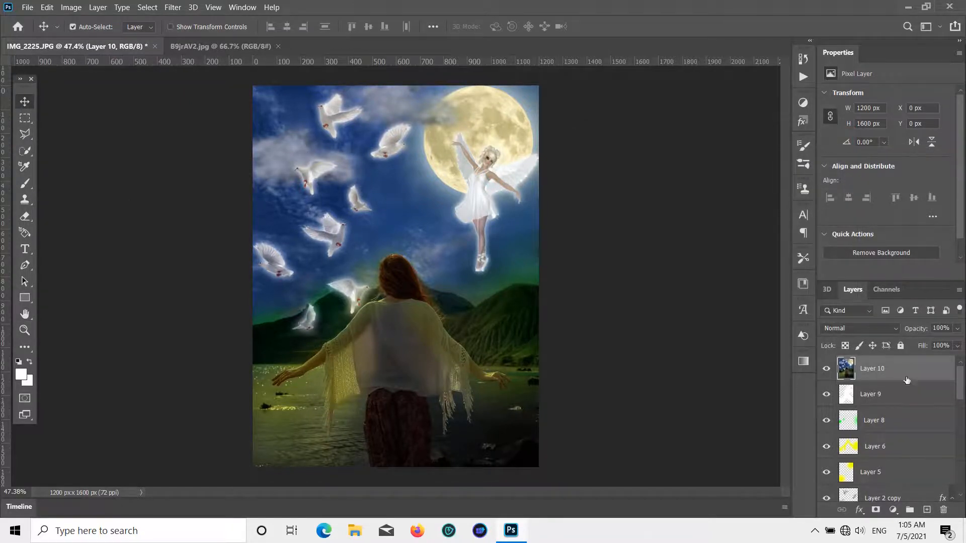
- Add a Brightness/Contrast adjustment above the merged layer with brightness 4 and contrast 53
{"action": "left_click", "coordinate": [893, 510]}
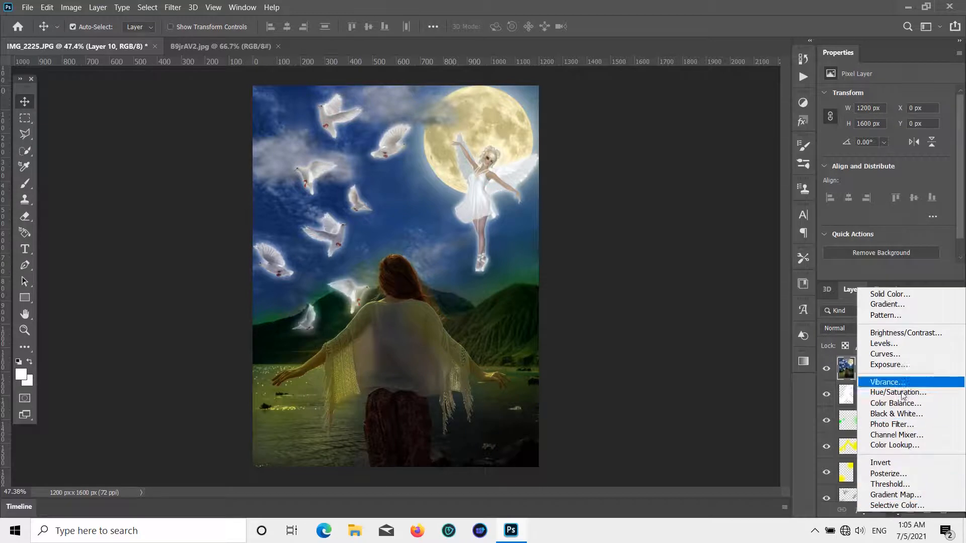
{"action": "left_click", "coordinate": [903, 332]}
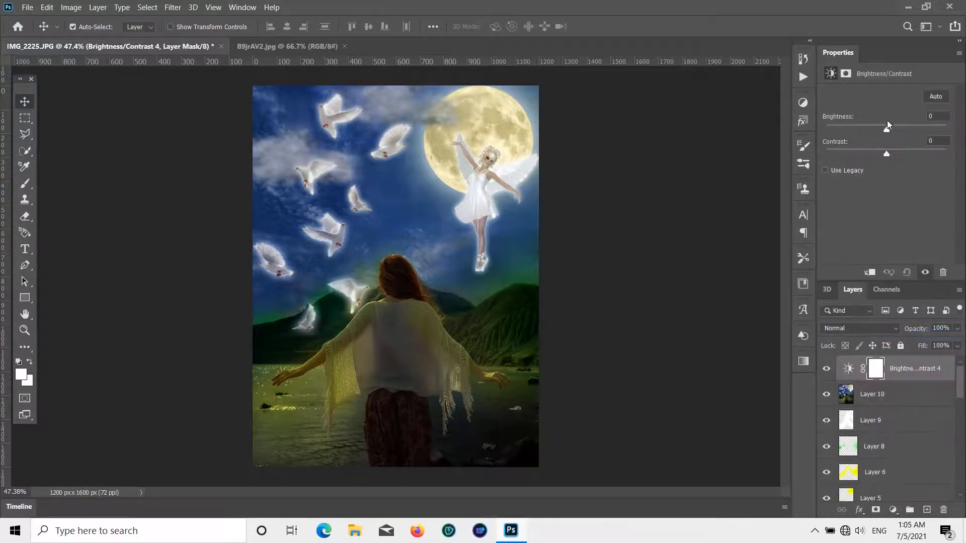
{"action": "left_click_drag", "start_coordinate": [888, 127], "coordinate": [897, 151]}
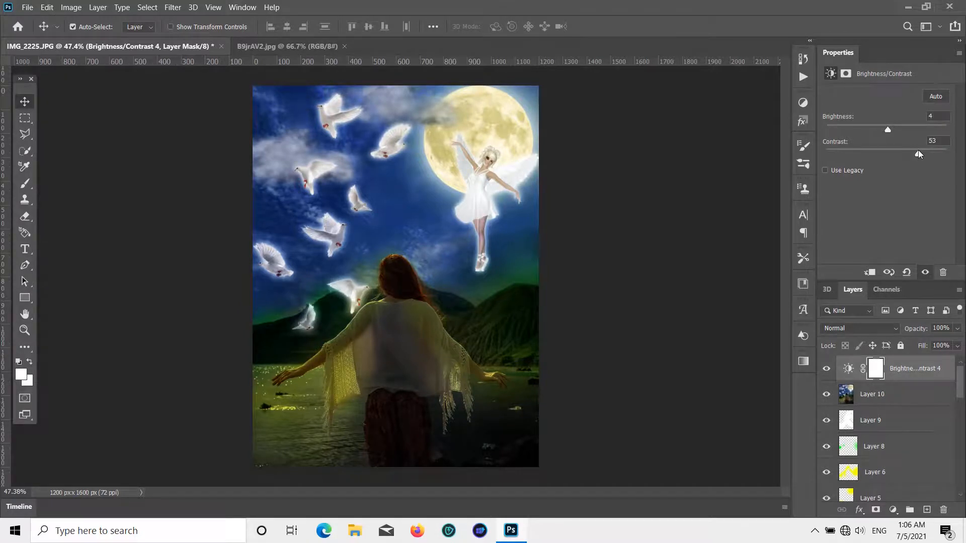
{"action": "left_click", "coordinate": [652, 228]}
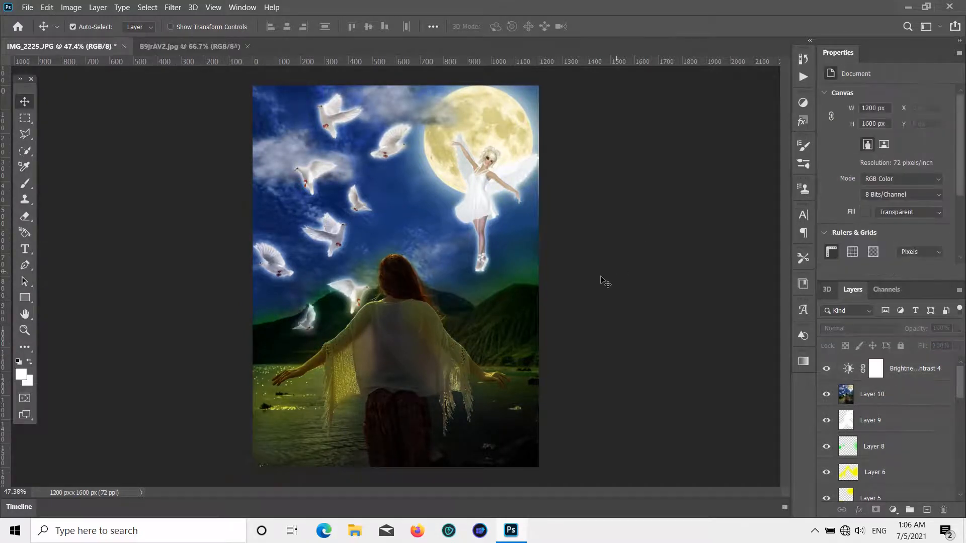
- Export the composite as a PNG with transparency at 1200 x 1600 px and 100% scale
{"action": "left_click", "coordinate": [27, 8]}
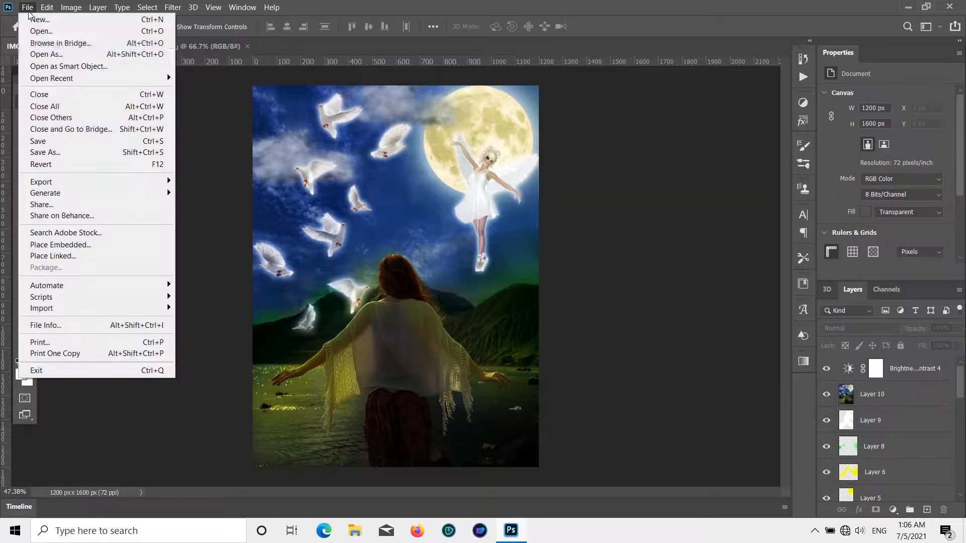
{"action": "mouse_move", "coordinate": [44, 184]}
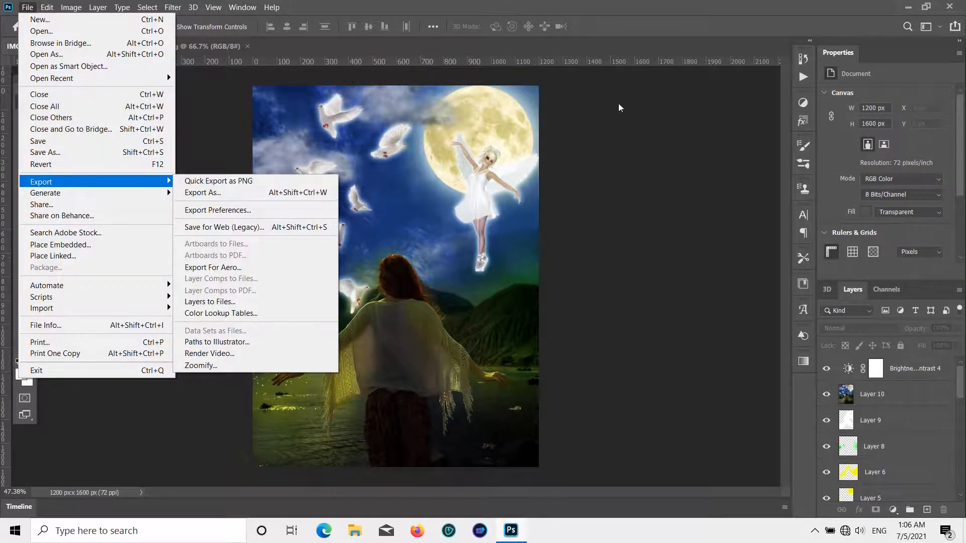
{"action": "left_click", "coordinate": [310, 194]}
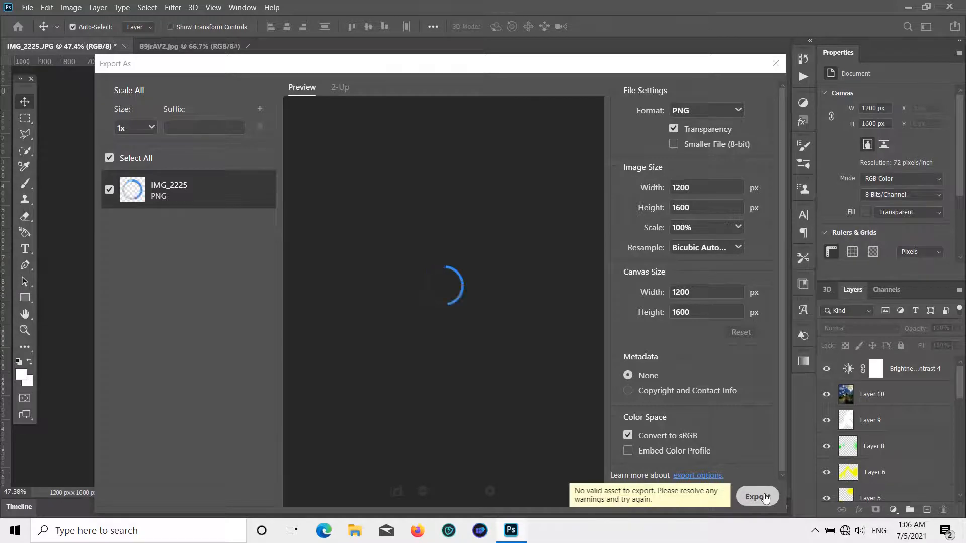
{"action": "left_click", "coordinate": [764, 498]}
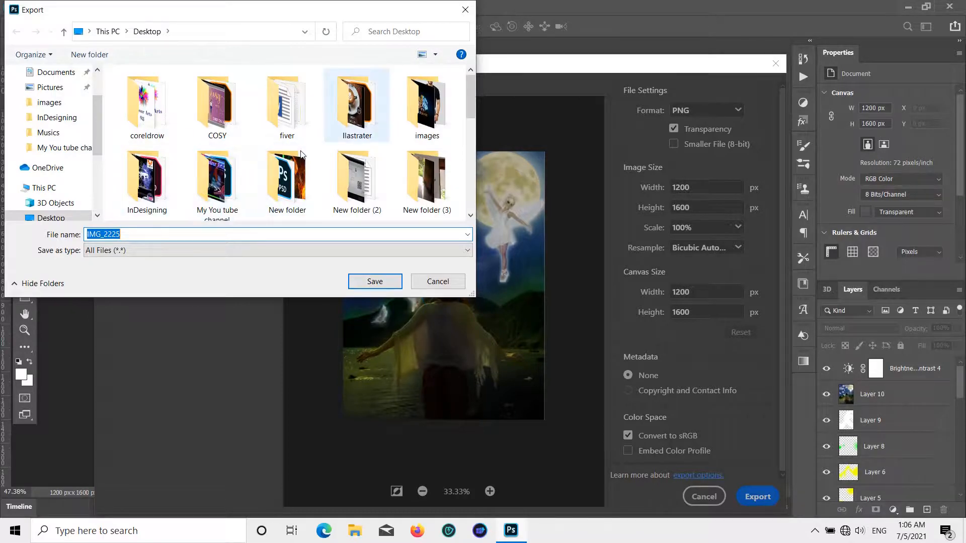
- Save the exported PNG in the Photoshop folder on the Desktop, replacing the suggested file name
{"action": "scroll", "coordinate": [376, 128], "scroll_direction": "down", "scroll_amount": 3}
{"action": "scroll", "coordinate": [265, 125], "scroll_direction": "up", "scroll_amount": 3}
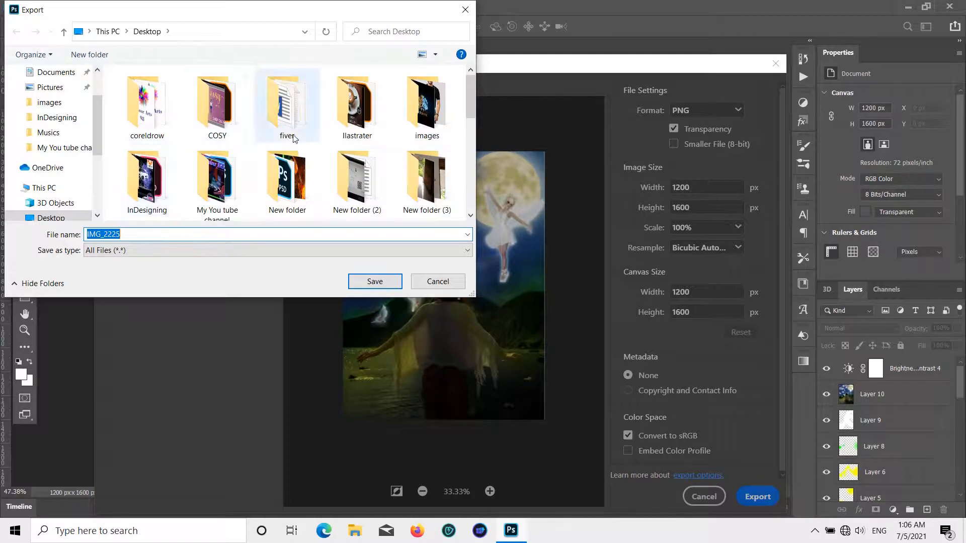
{"action": "scroll", "coordinate": [293, 138], "scroll_direction": "down", "scroll_amount": 5}
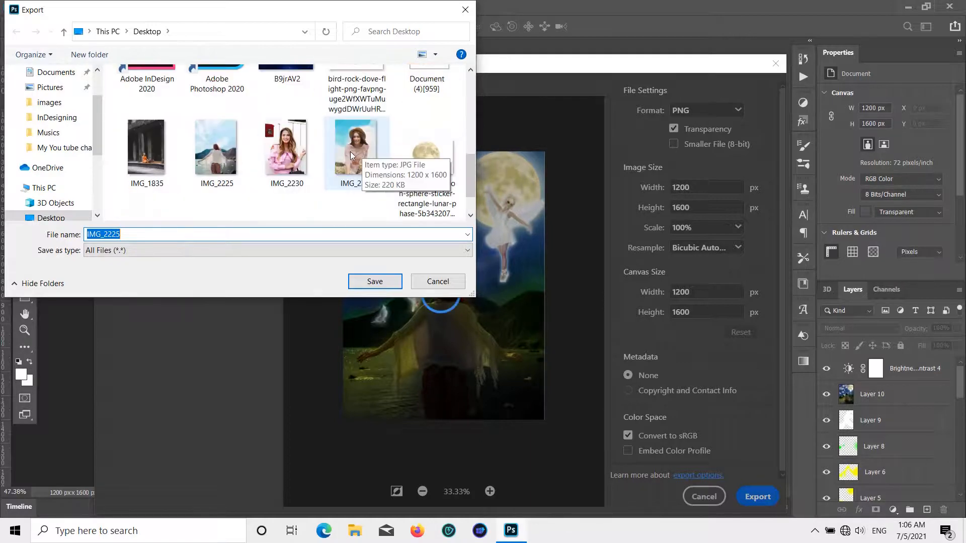
{"action": "scroll", "coordinate": [350, 152], "scroll_direction": "down", "scroll_amount": 2}
{"action": "scroll", "coordinate": [56, 95], "scroll_direction": "up", "scroll_amount": 2}
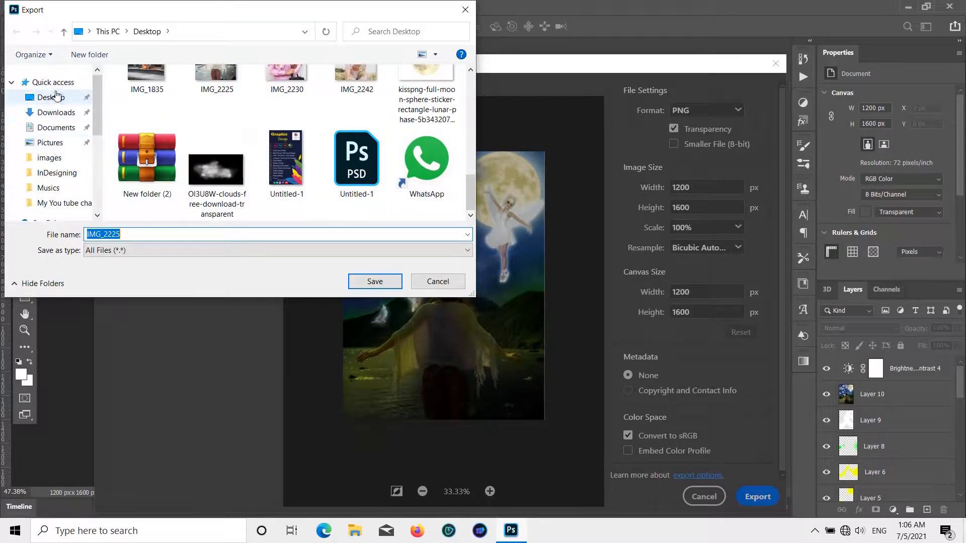
{"action": "left_click", "coordinate": [56, 96]}
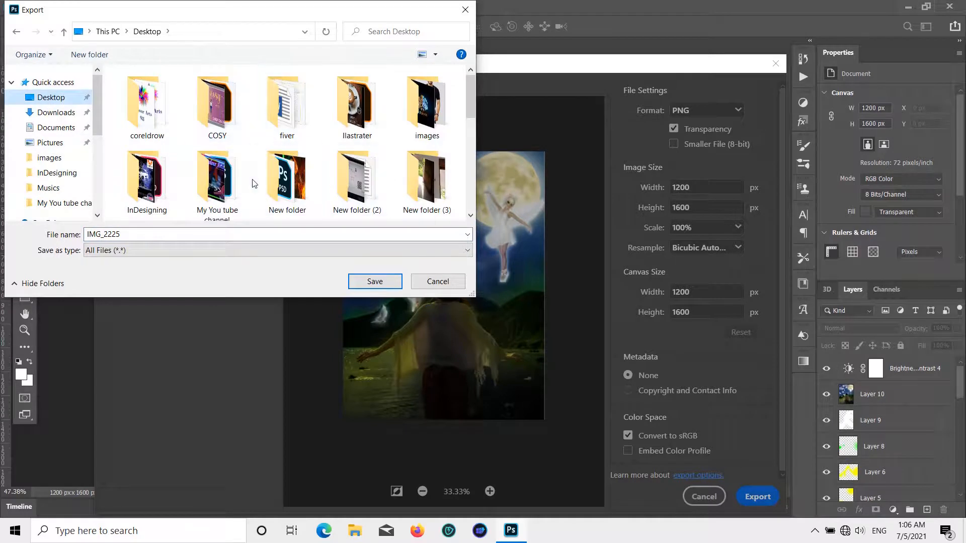
{"action": "scroll", "coordinate": [281, 181], "scroll_direction": "down", "scroll_amount": 2}
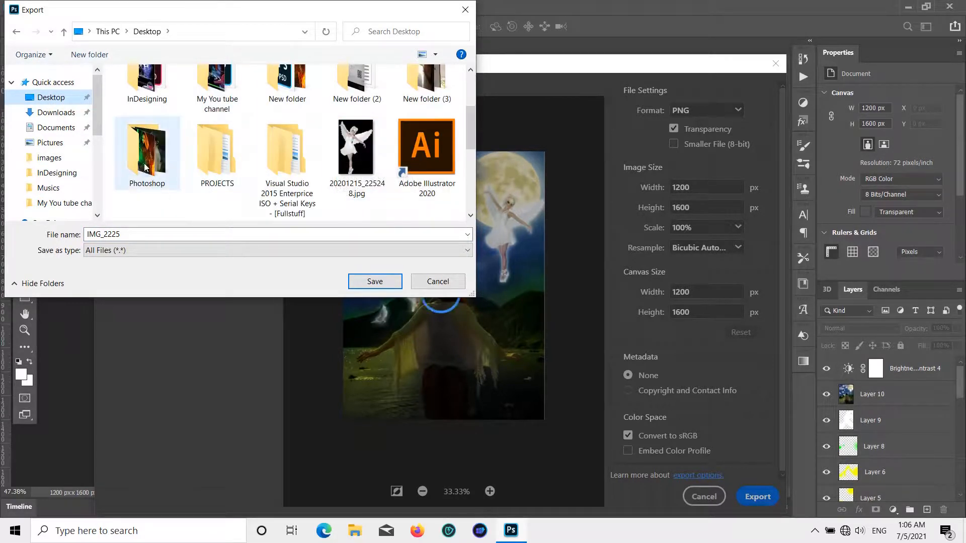
{"action": "double_click", "coordinate": [146, 168]}
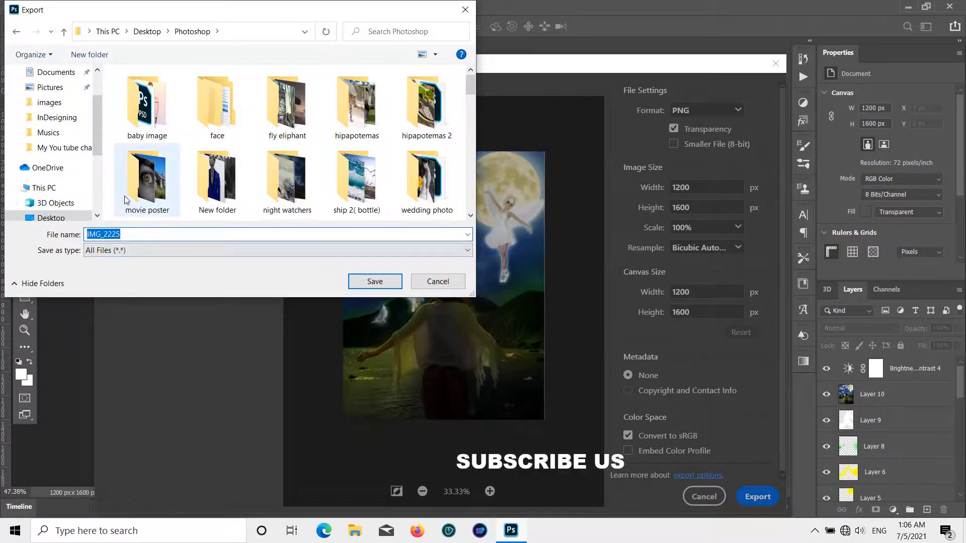
{"action": "key", "text": "BackSpace"}
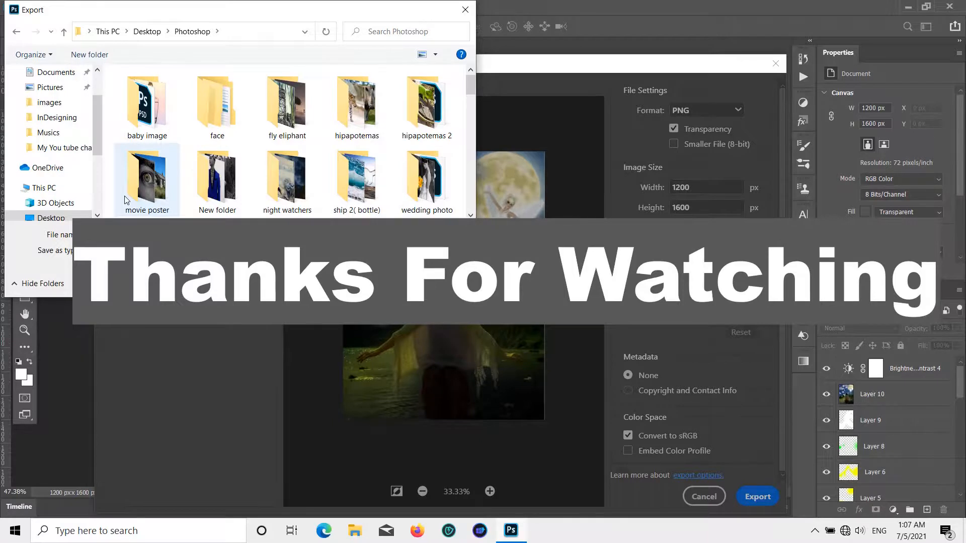
{"action": "key", "text": "Return"}
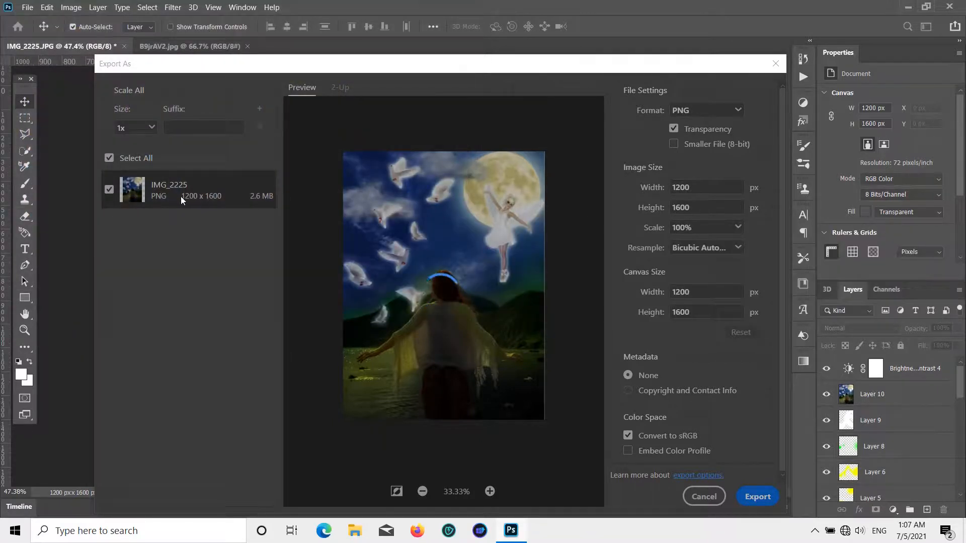